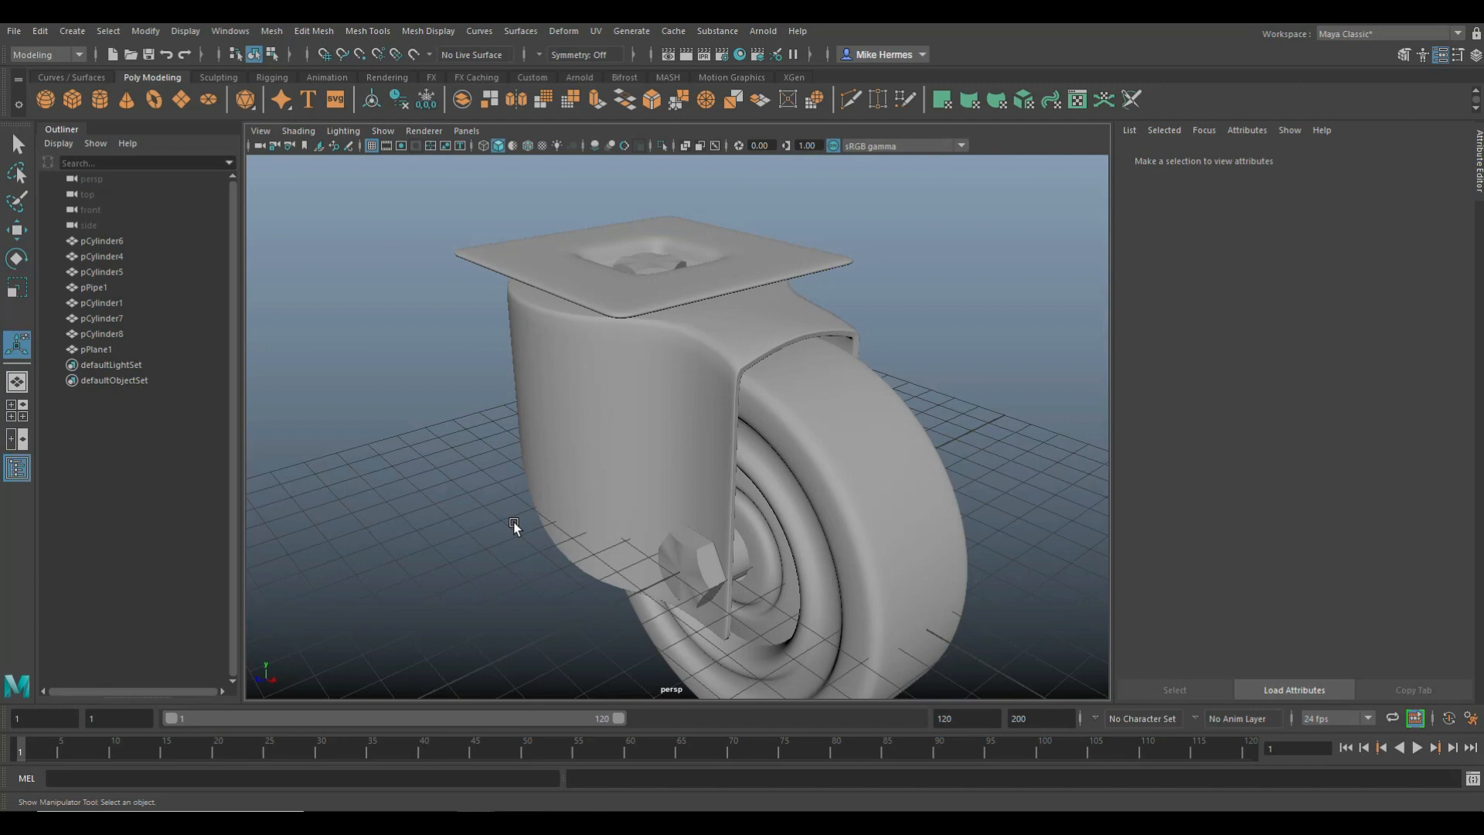
- Combine the top bolt, both side bolts and the axle cylinder into a single mesh
left_click(657, 267)
left_click(691, 563, "shift")
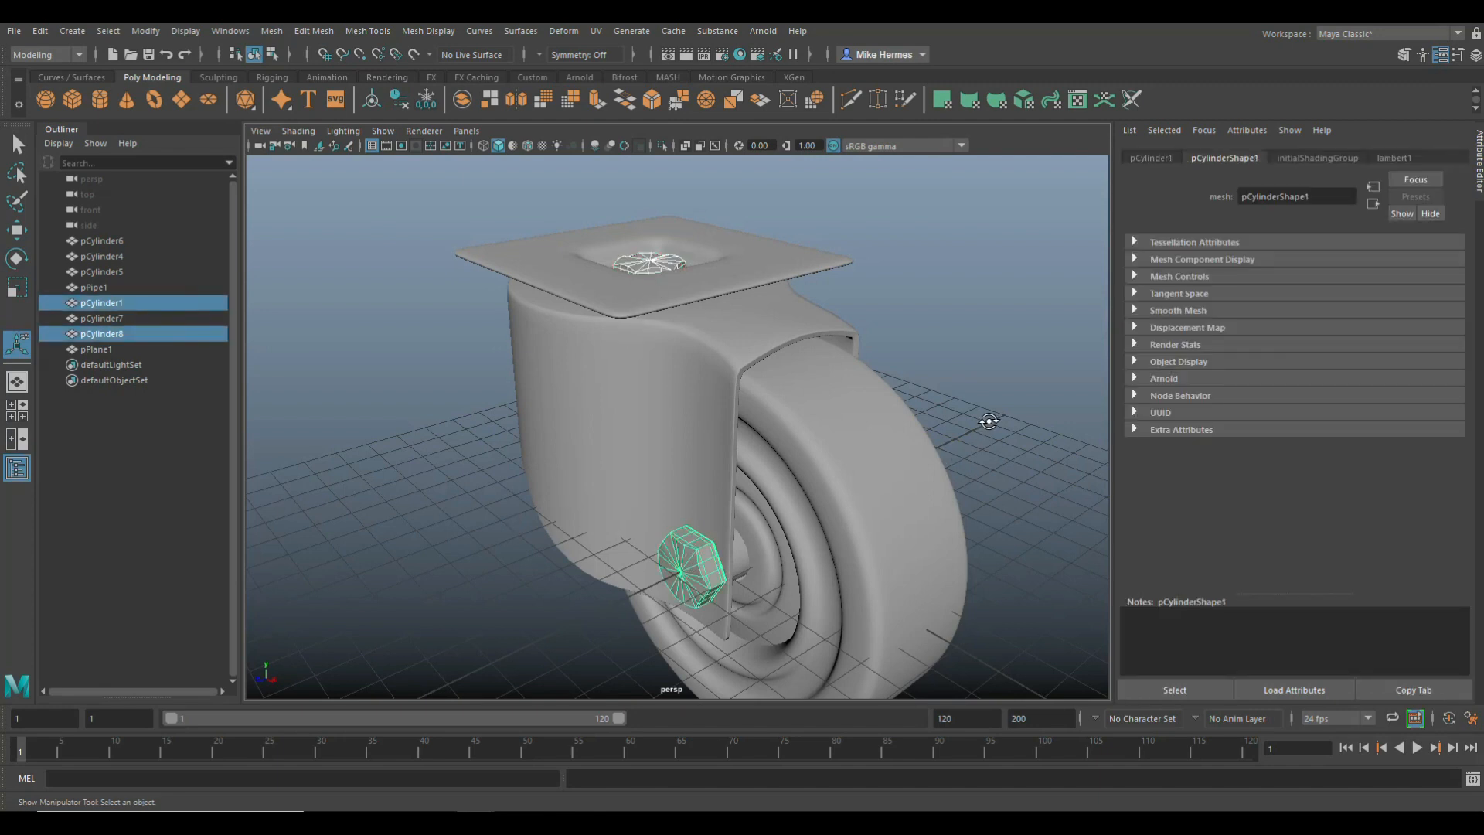
left_click_drag(989, 421, 868, 433, "alt")
left_click(767, 591, "shift")
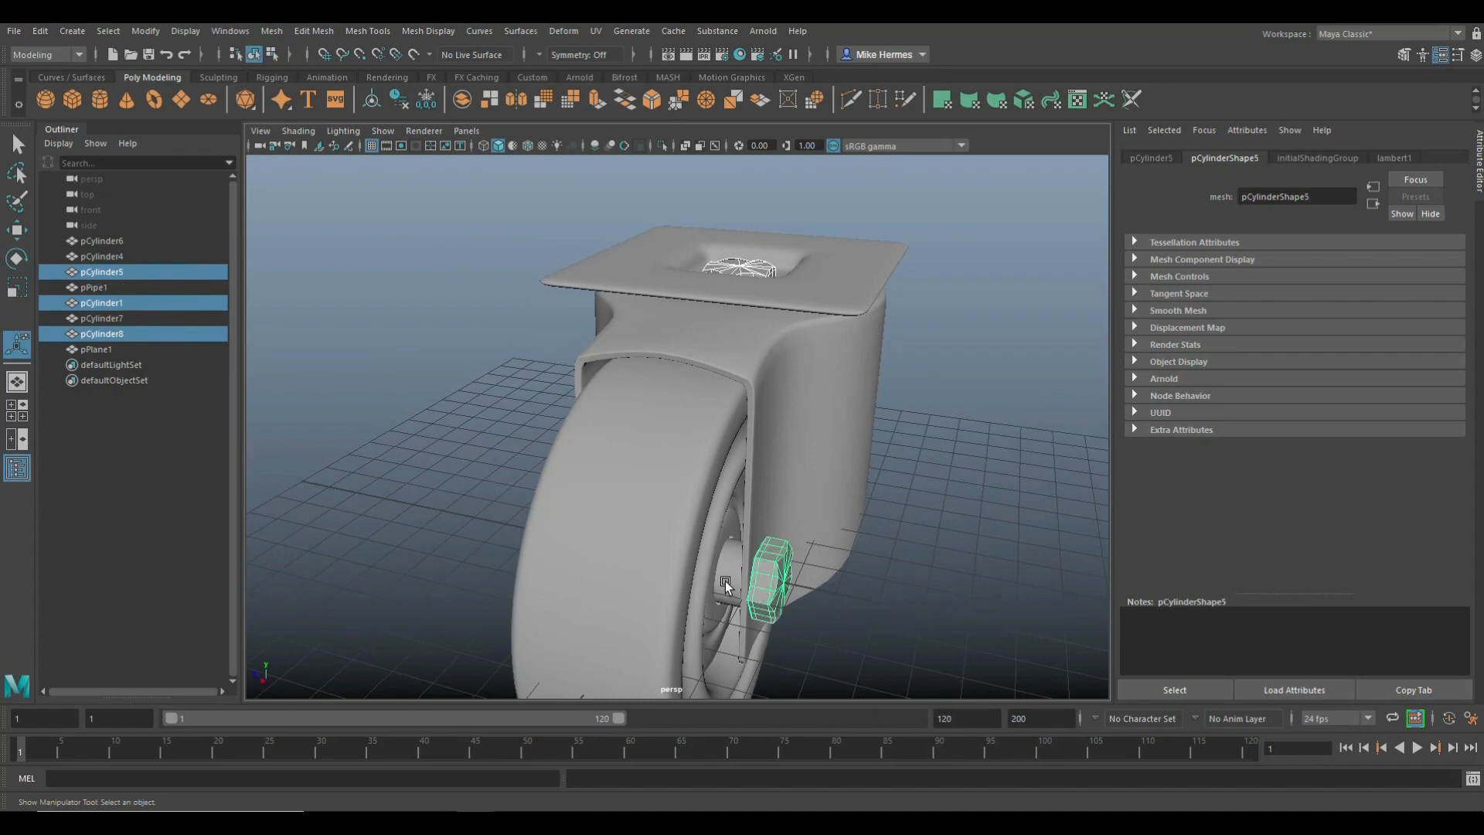
left_click(725, 586, "shift")
left_click_drag(397, 556, 523, 563, "alt")
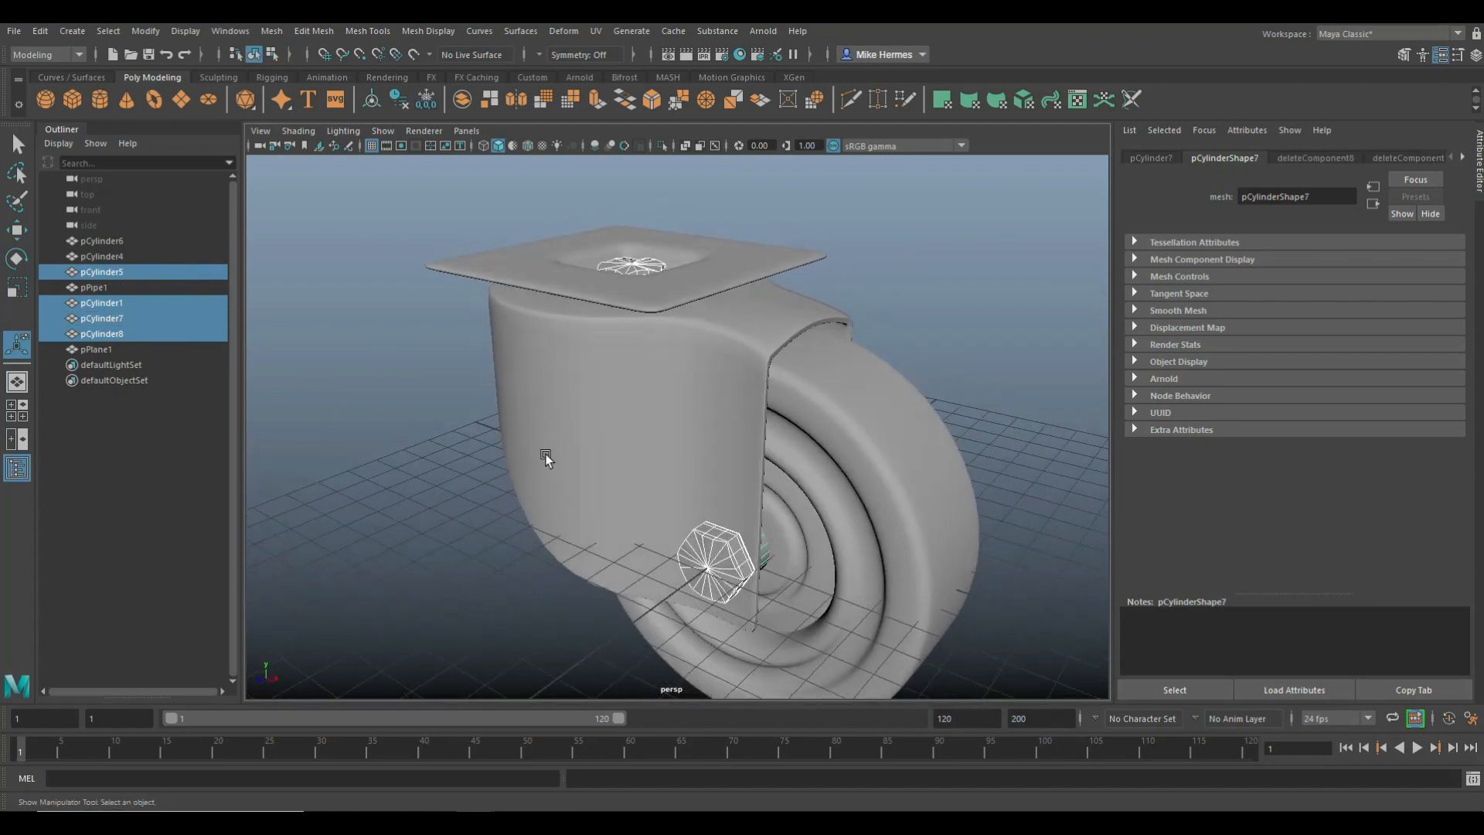
left_click(271, 32)
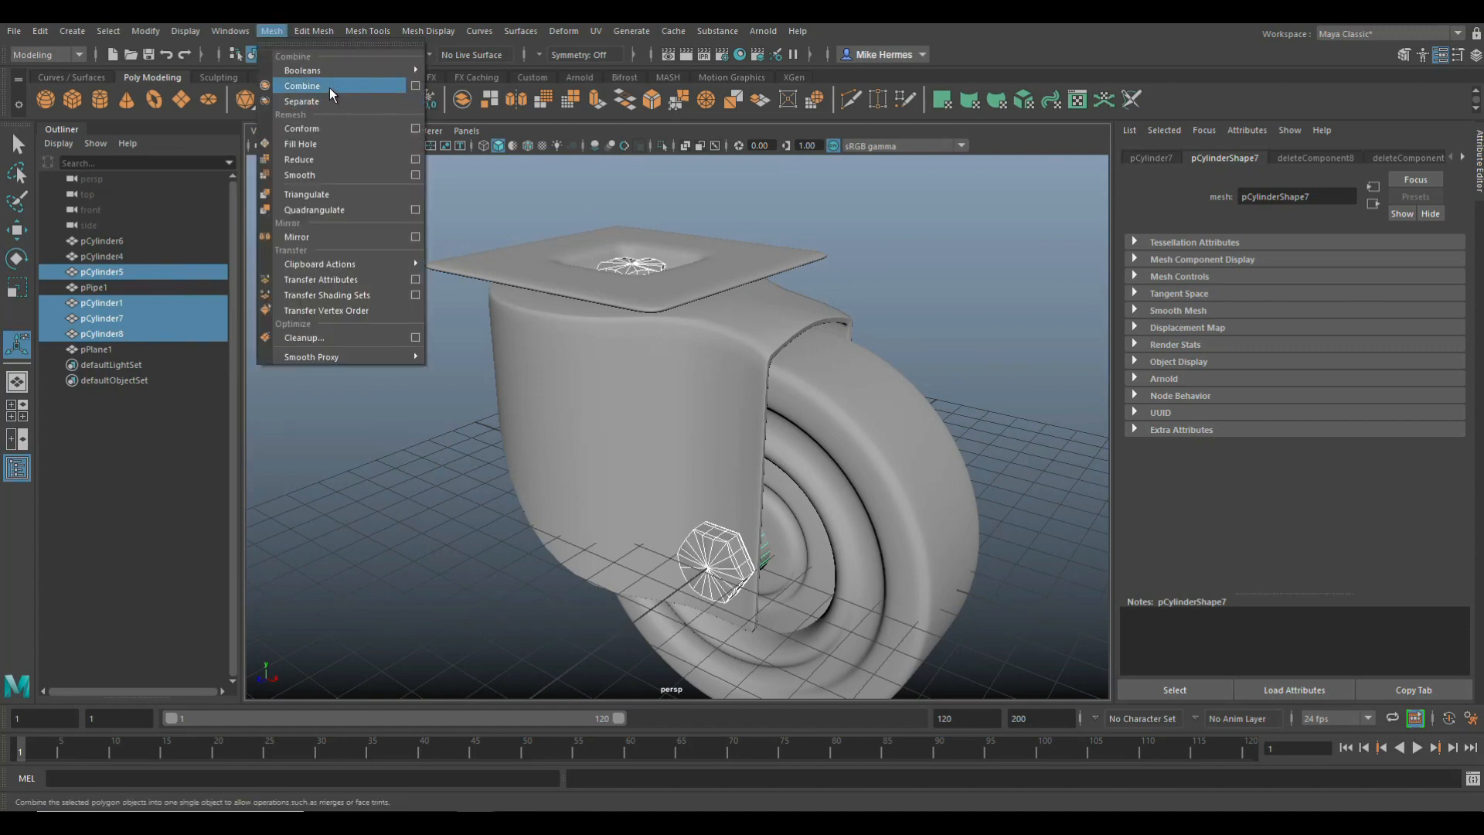
left_click(331, 86)
- Assign a new Lambert material to the combined bolts and axle and colour it yellow
right_click_drag(644, 274, 645, 666)
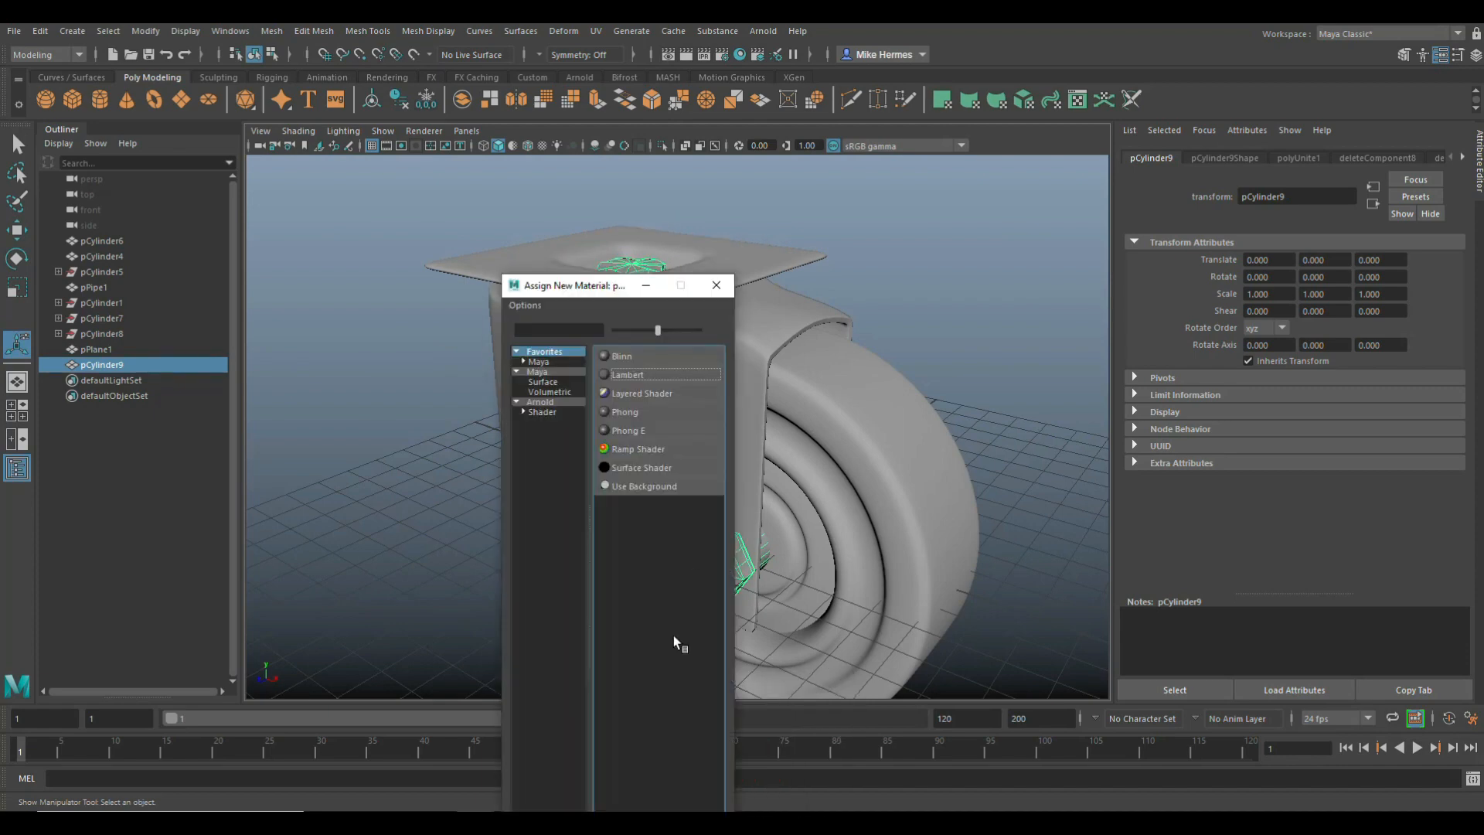
left_click(627, 375)
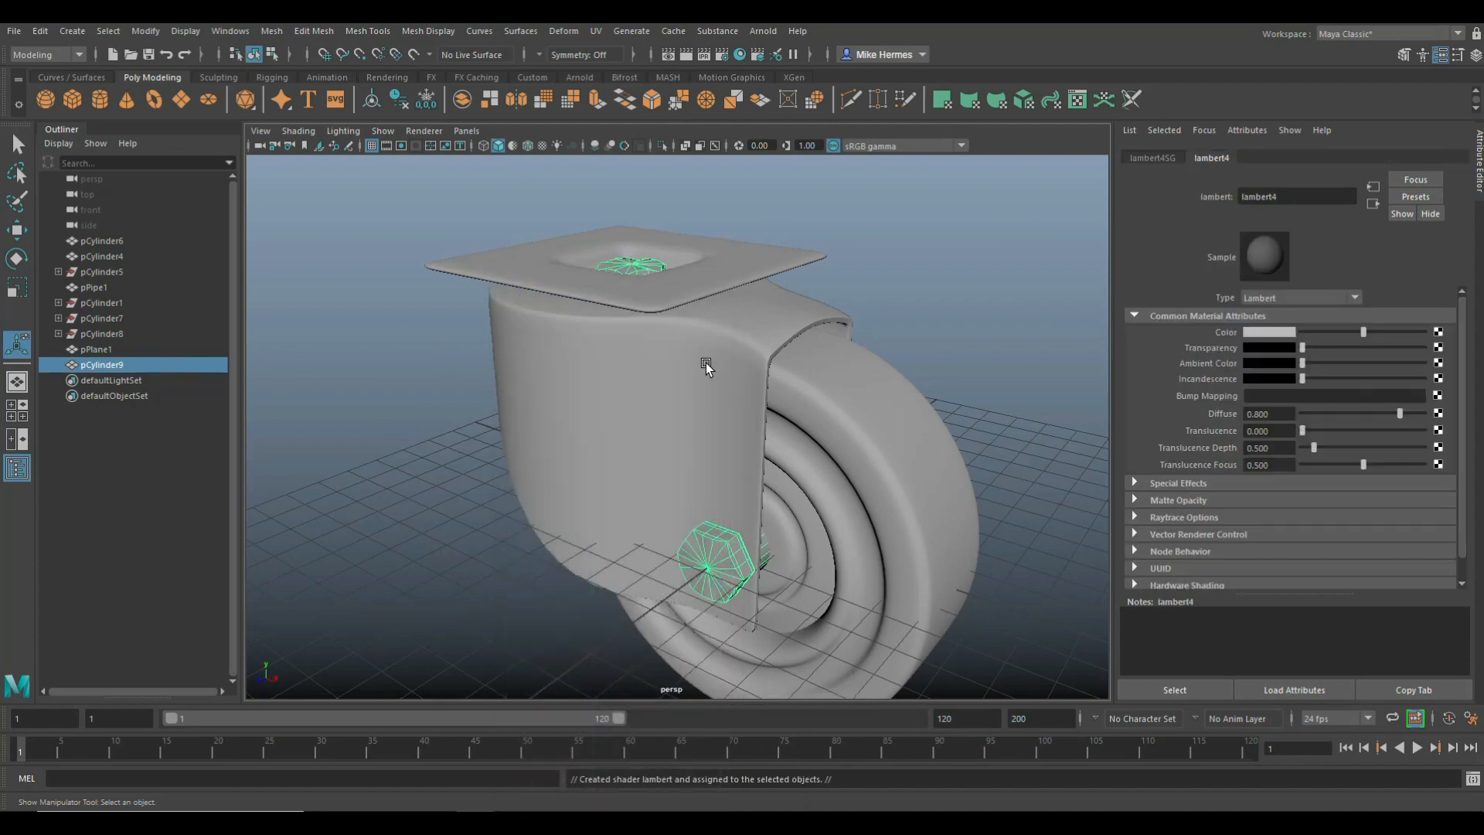
left_click(1246, 332)
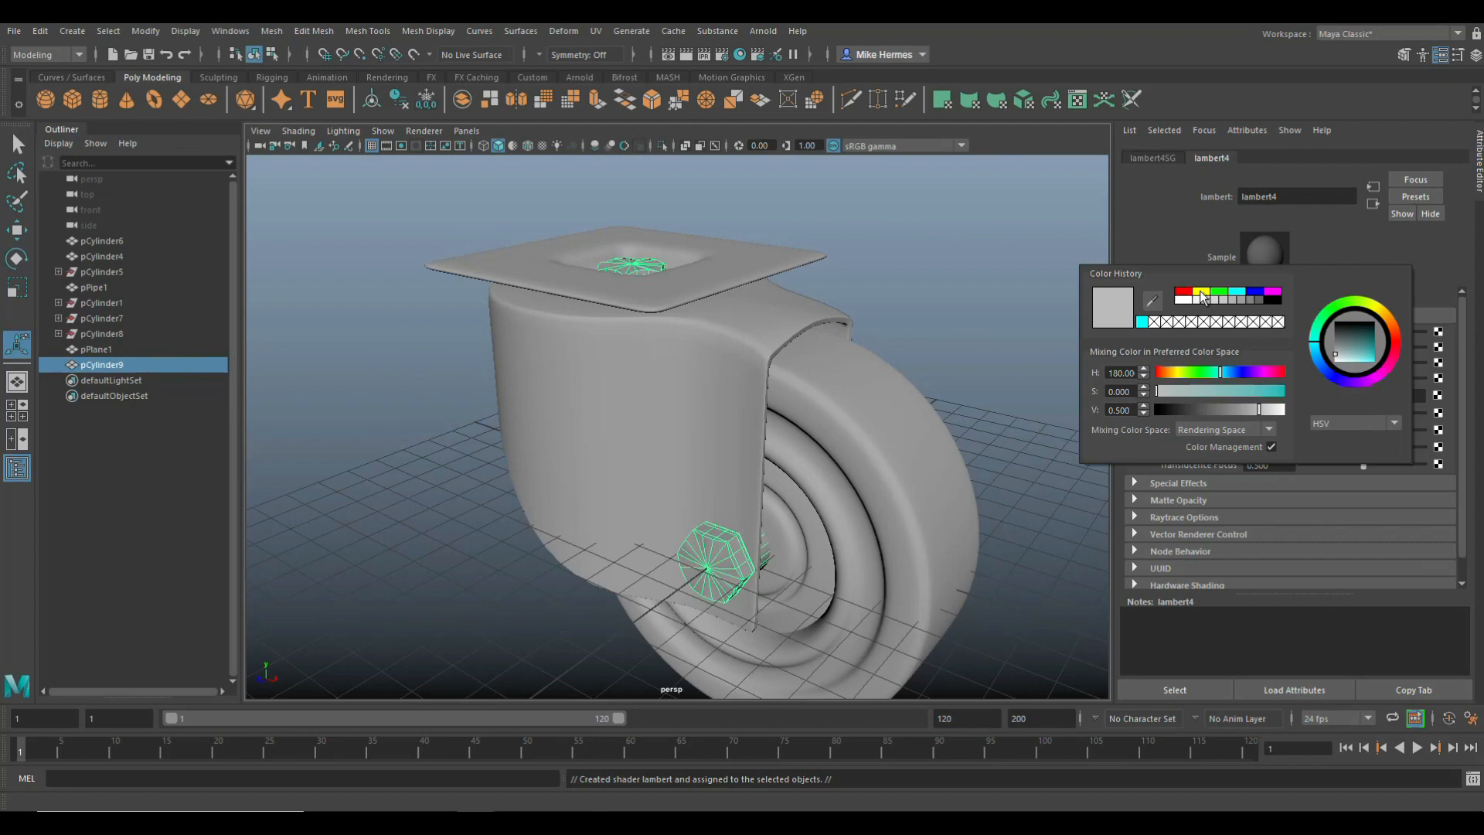
left_click(1202, 294)
left_click(912, 271)
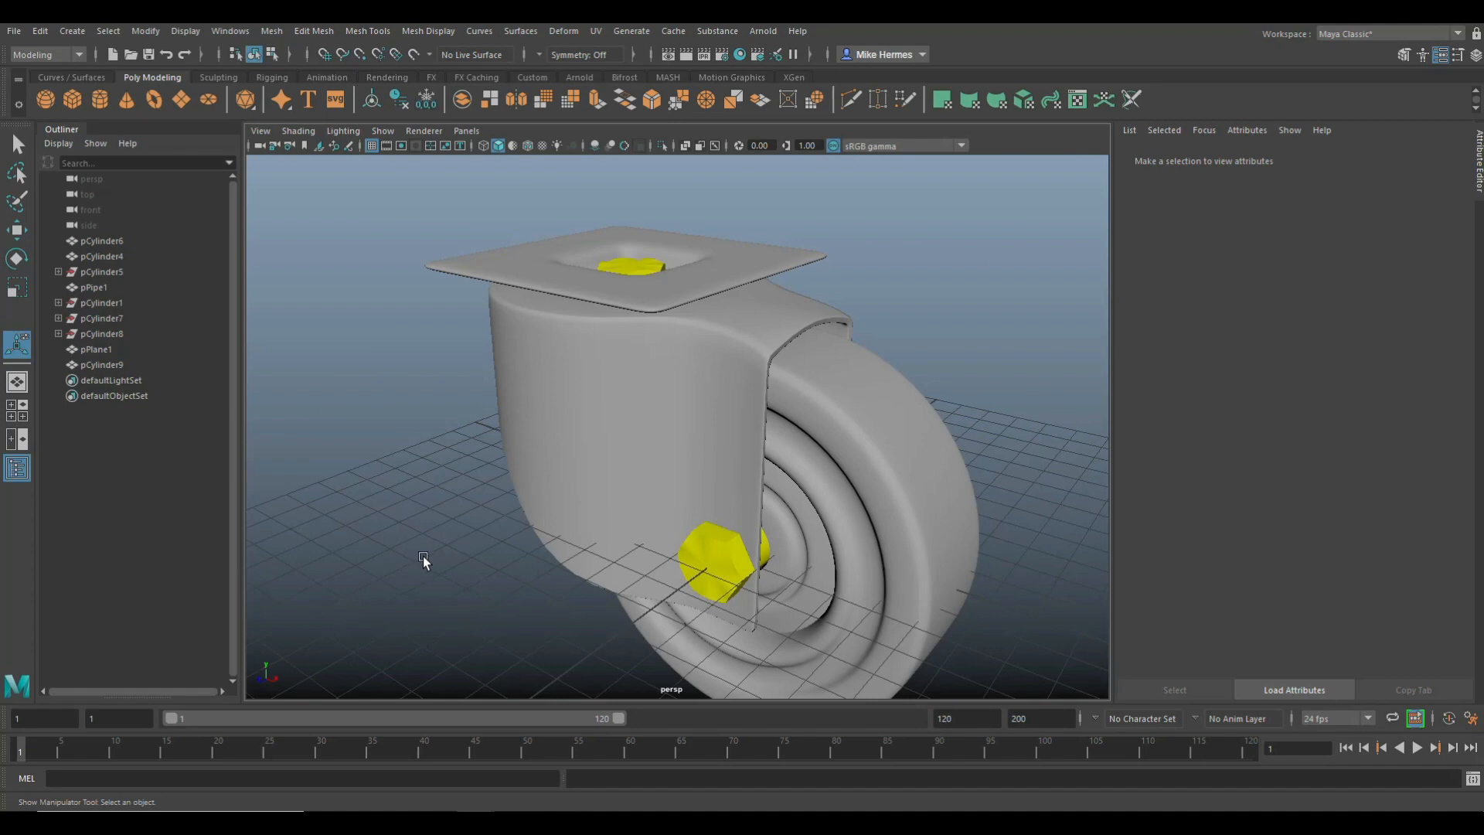
- Assign a new red Lambert material to the wheel bracket and the top mounting plate together
mouse_move(480, 546)
left_mouse_down("alt")
mouse_move(454, 547)
mouse_move(477, 556)
mouse_move(490, 530)
mouse_move(490, 546)
left_mouse_up("alt")
left_click(782, 340)
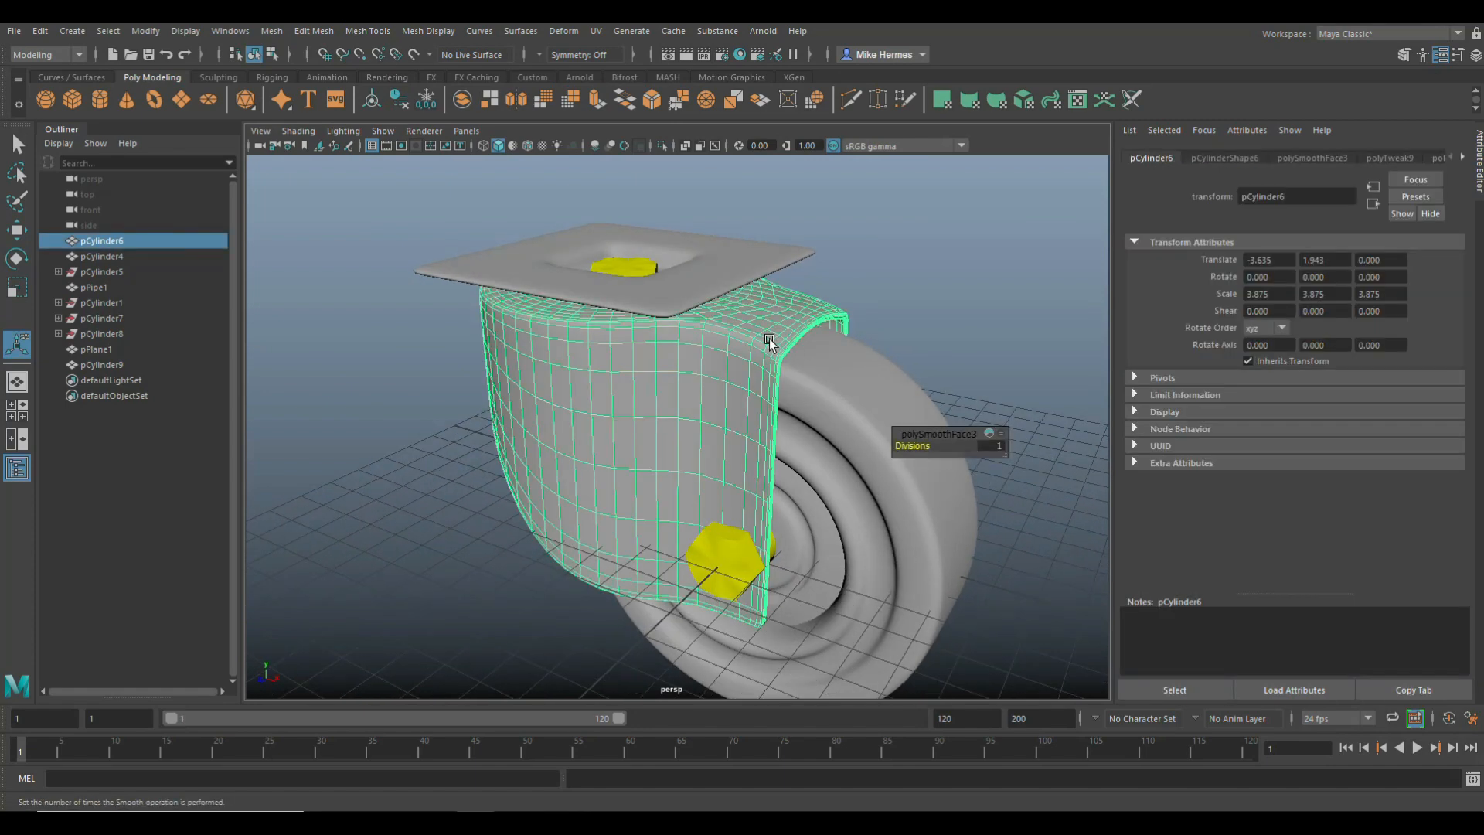
left_click(689, 299, "shift")
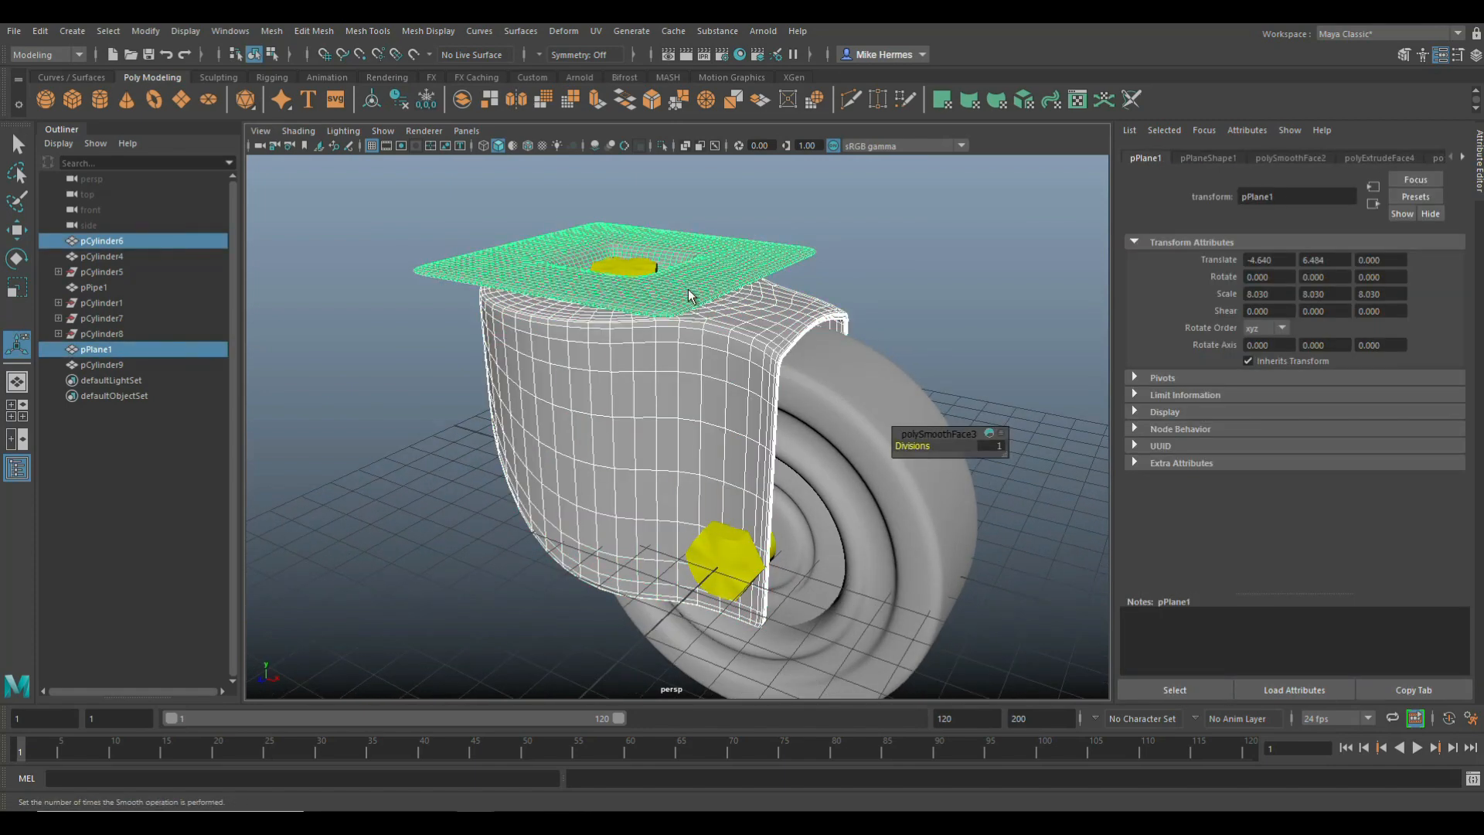
right_click_drag(690, 296, 691, 687)
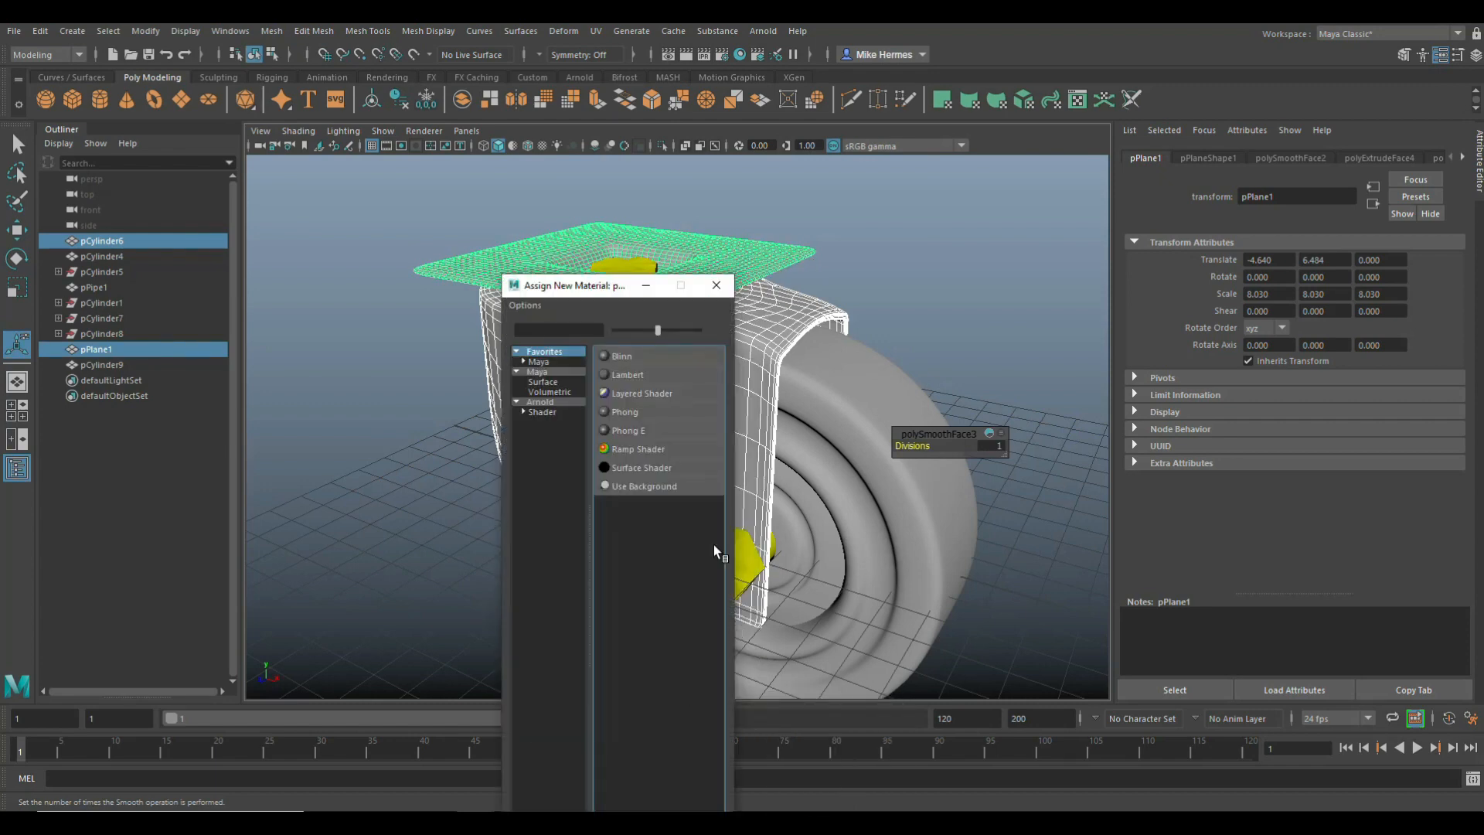
left_click(631, 378)
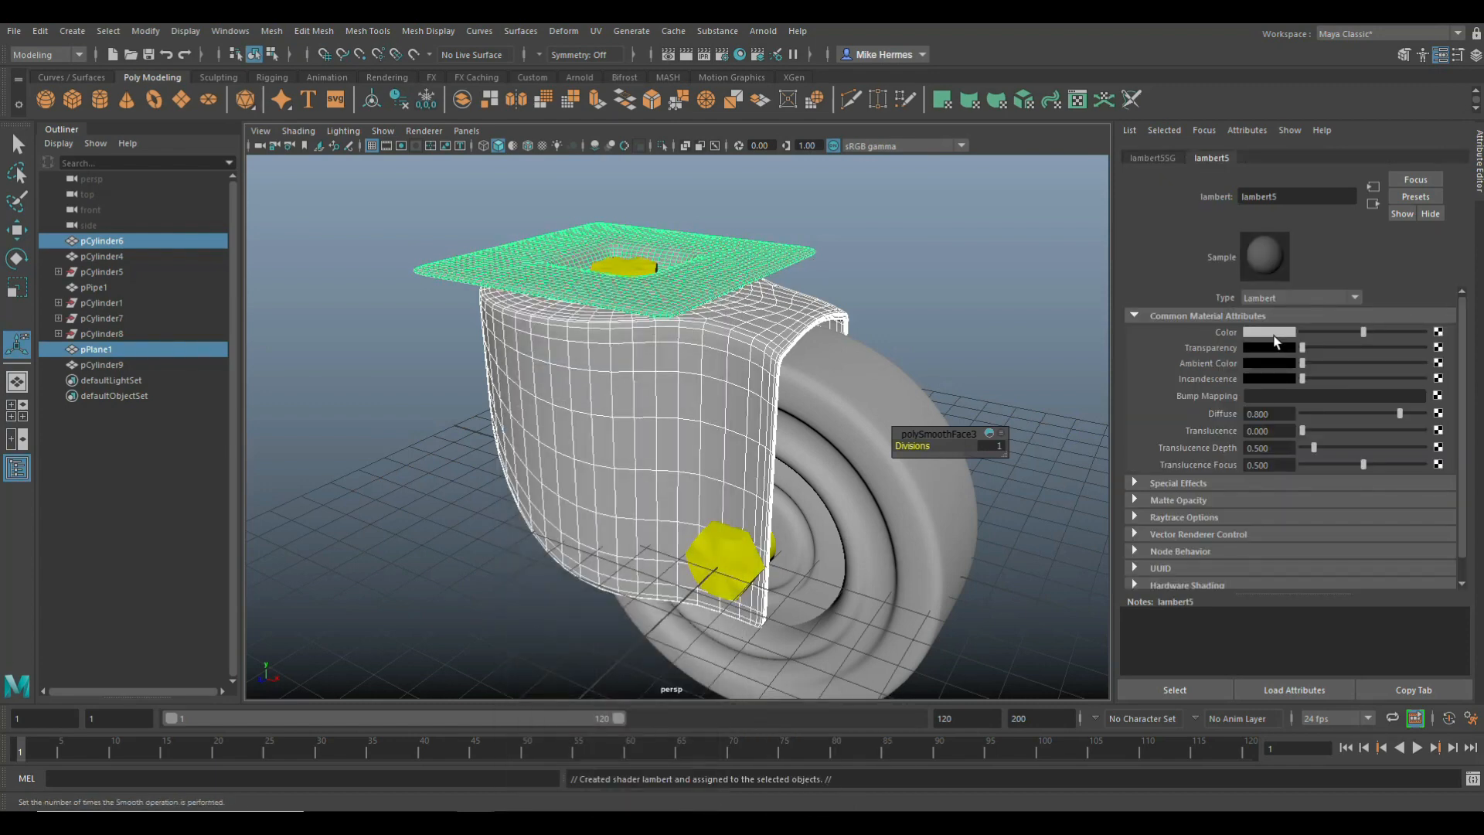
left_click(1272, 332)
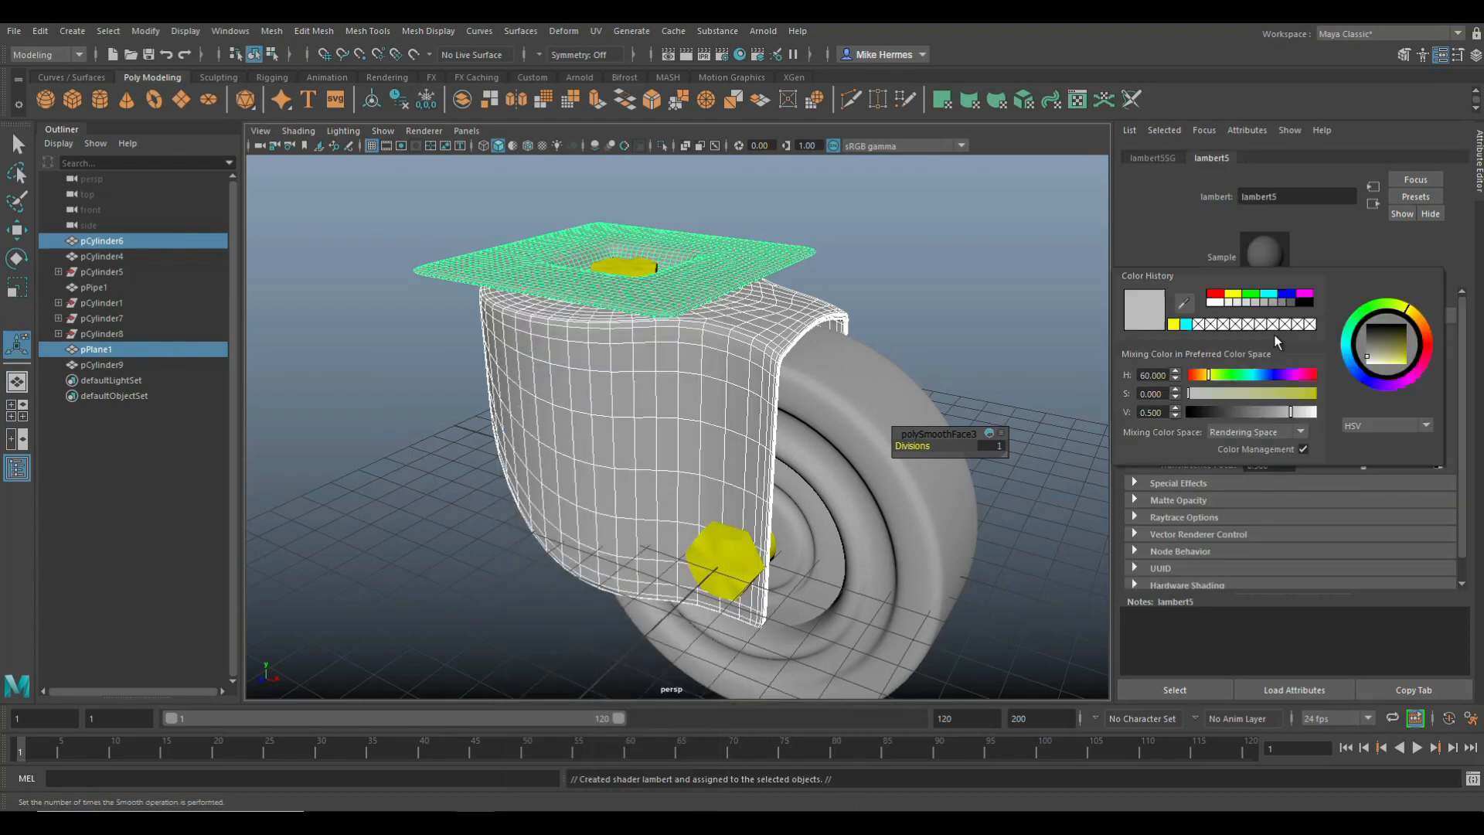
left_click(1215, 297)
left_click(894, 281)
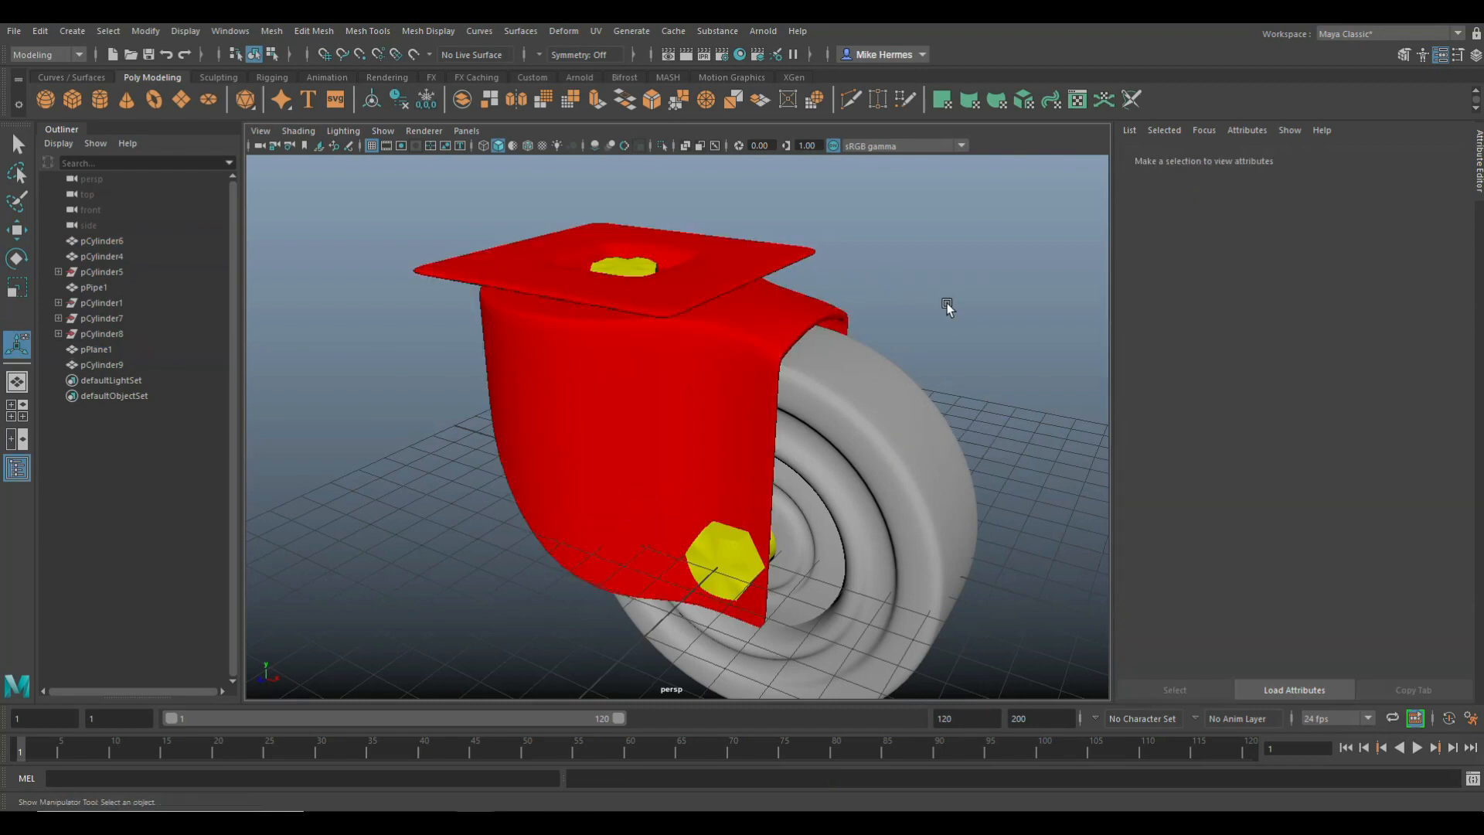
- Assign a new Lambert material to the wheel's inner hub and colour it blue
mouse_move(944, 304)
left_mouse_down("alt")
mouse_move(894, 325)
mouse_move(805, 322)
mouse_move(905, 308)
mouse_move(961, 322)
left_mouse_up("alt")
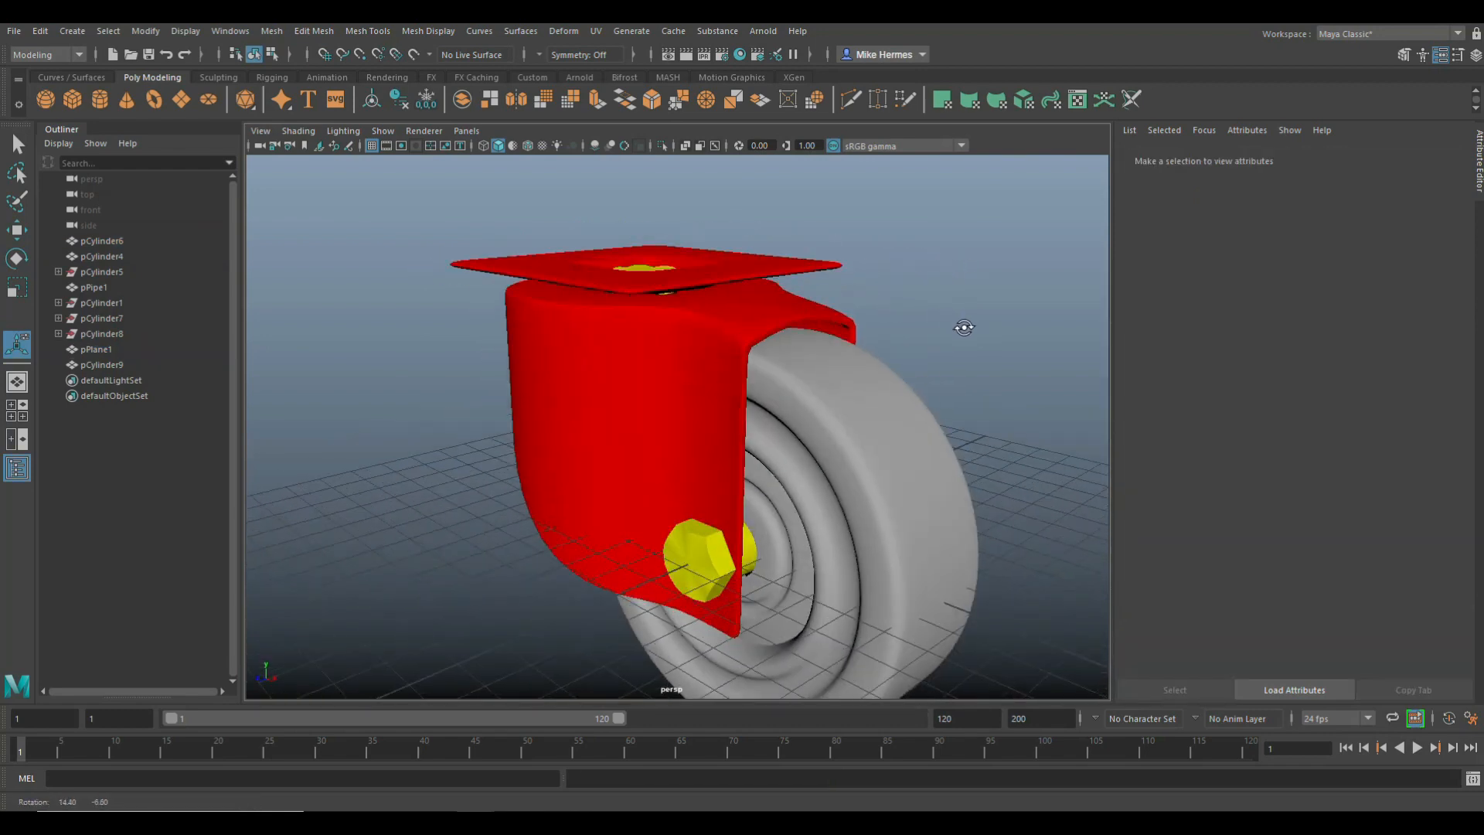
left_click(800, 555)
left_click_drag(857, 581, 678, 451, "alt")
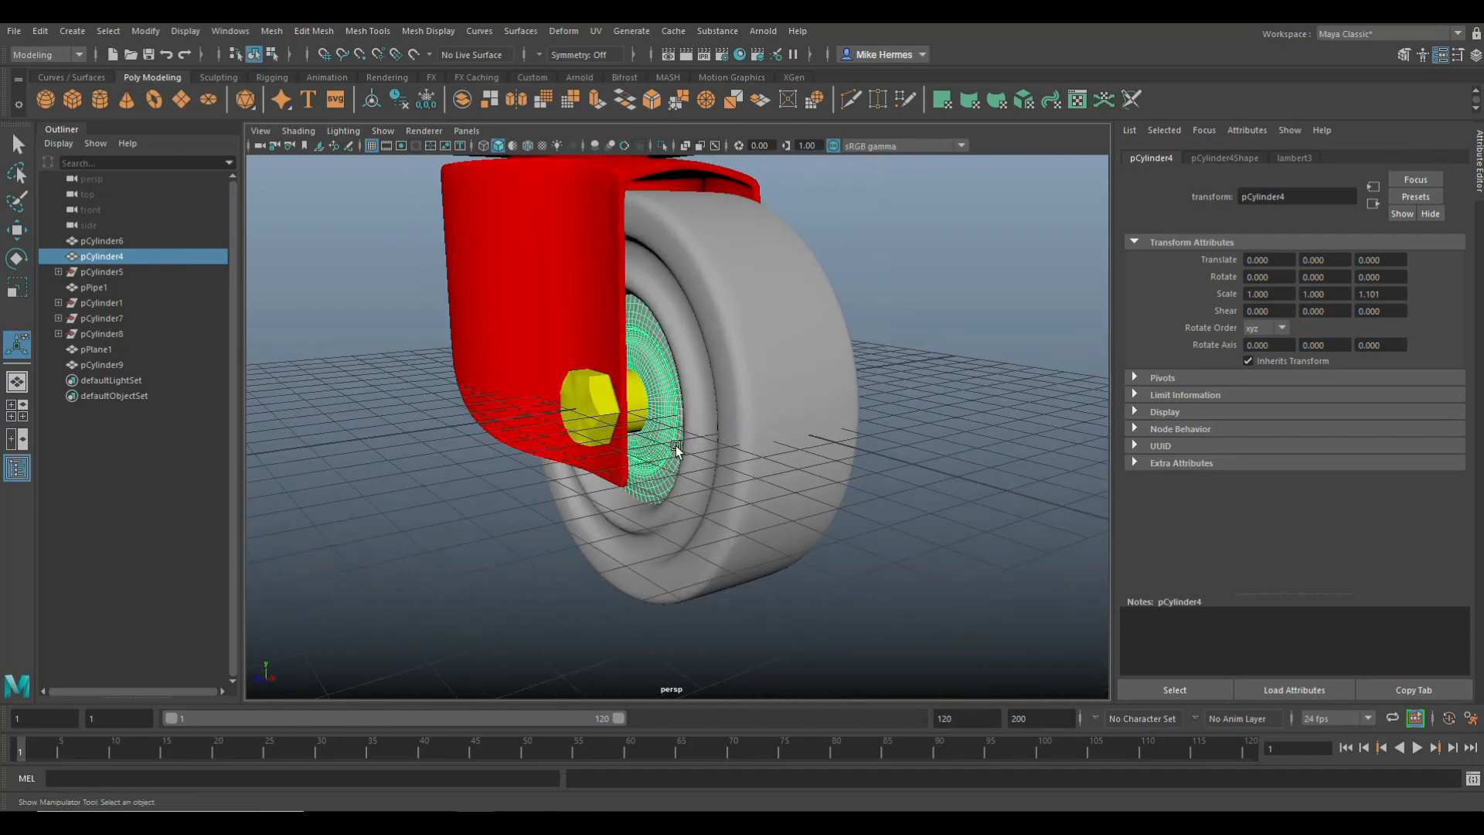
right_click_drag(660, 440, 665, 795)
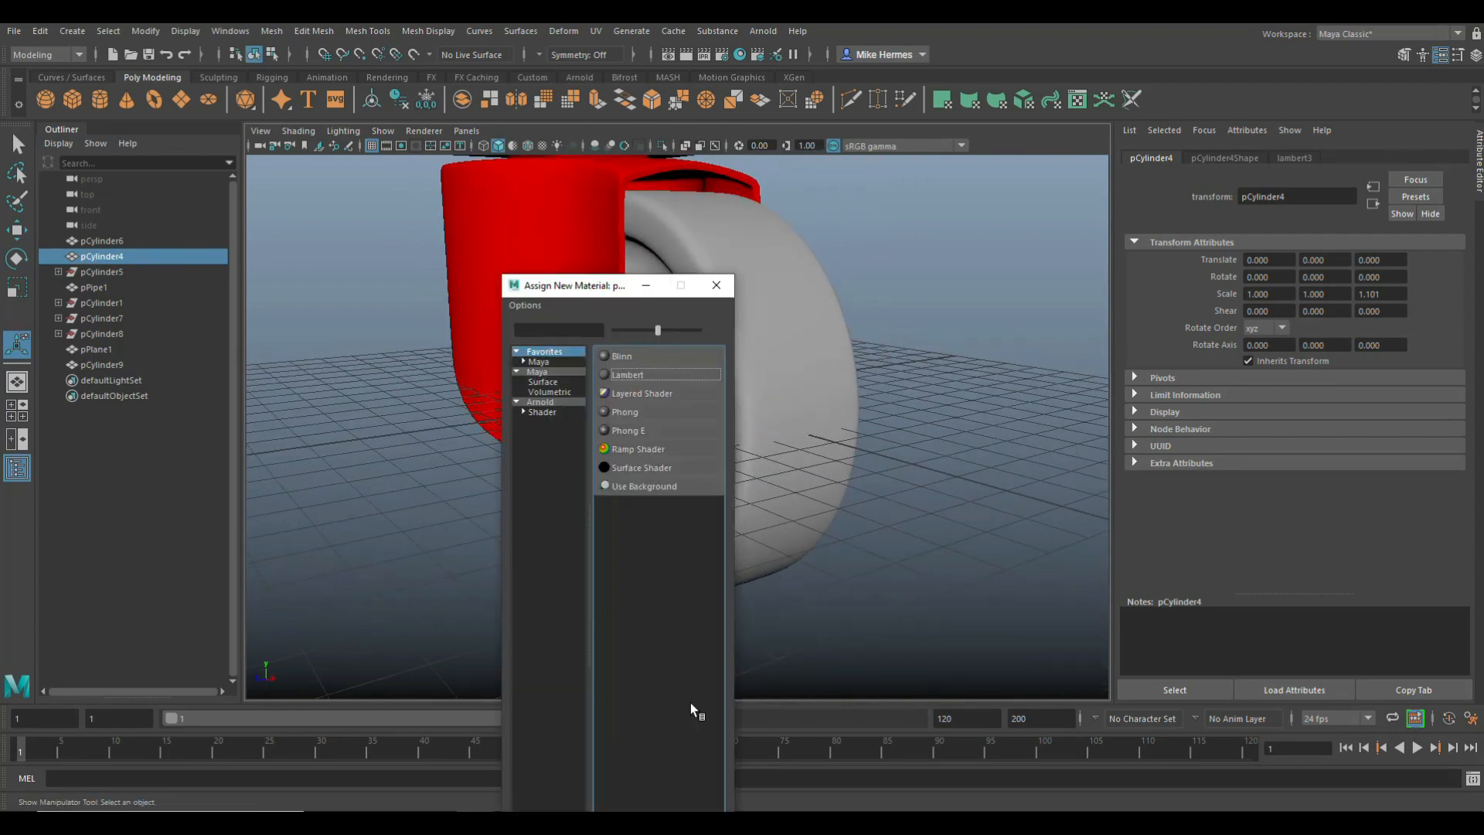
left_click(628, 375)
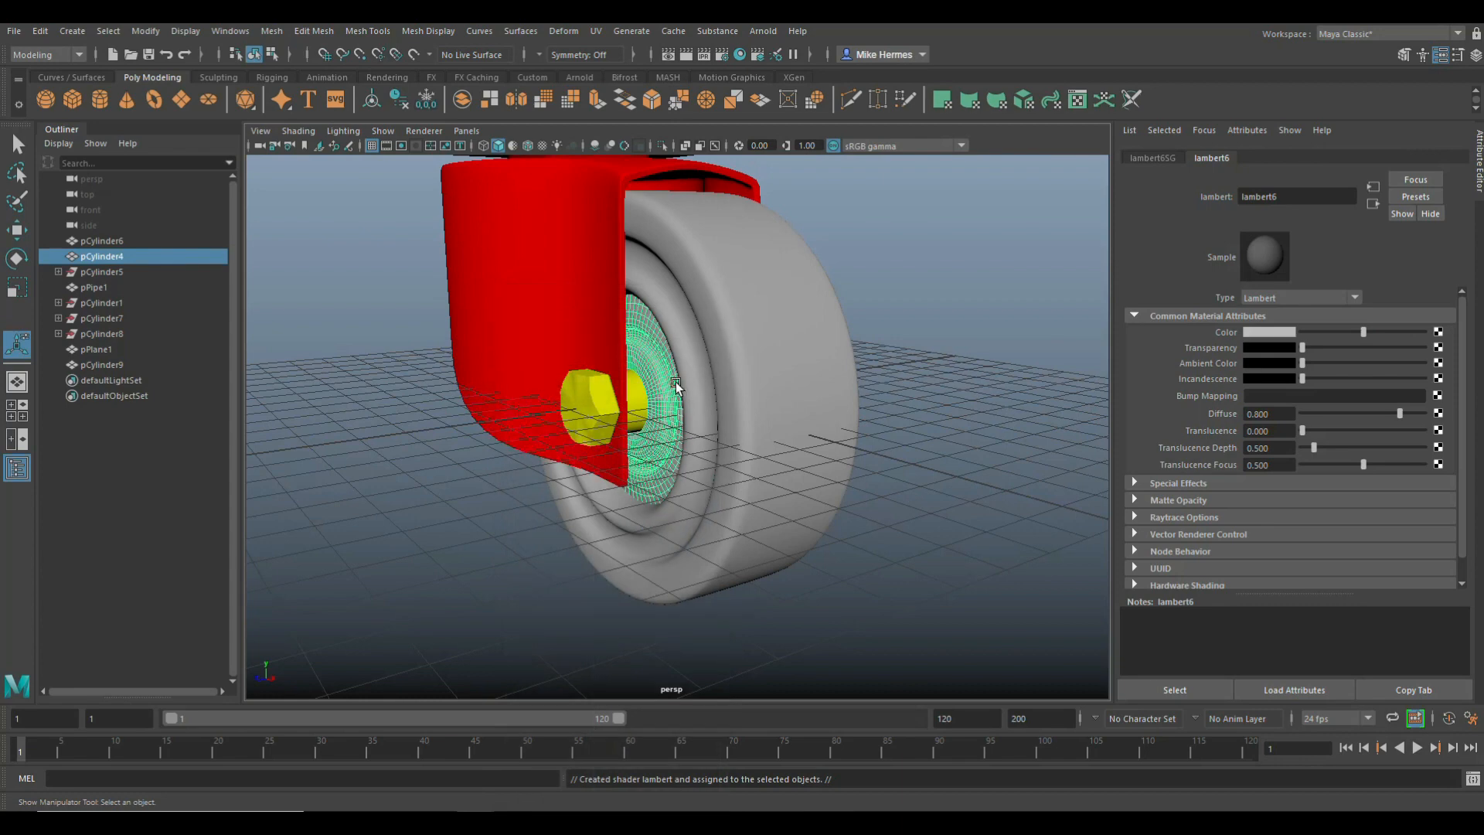
left_click(1272, 335)
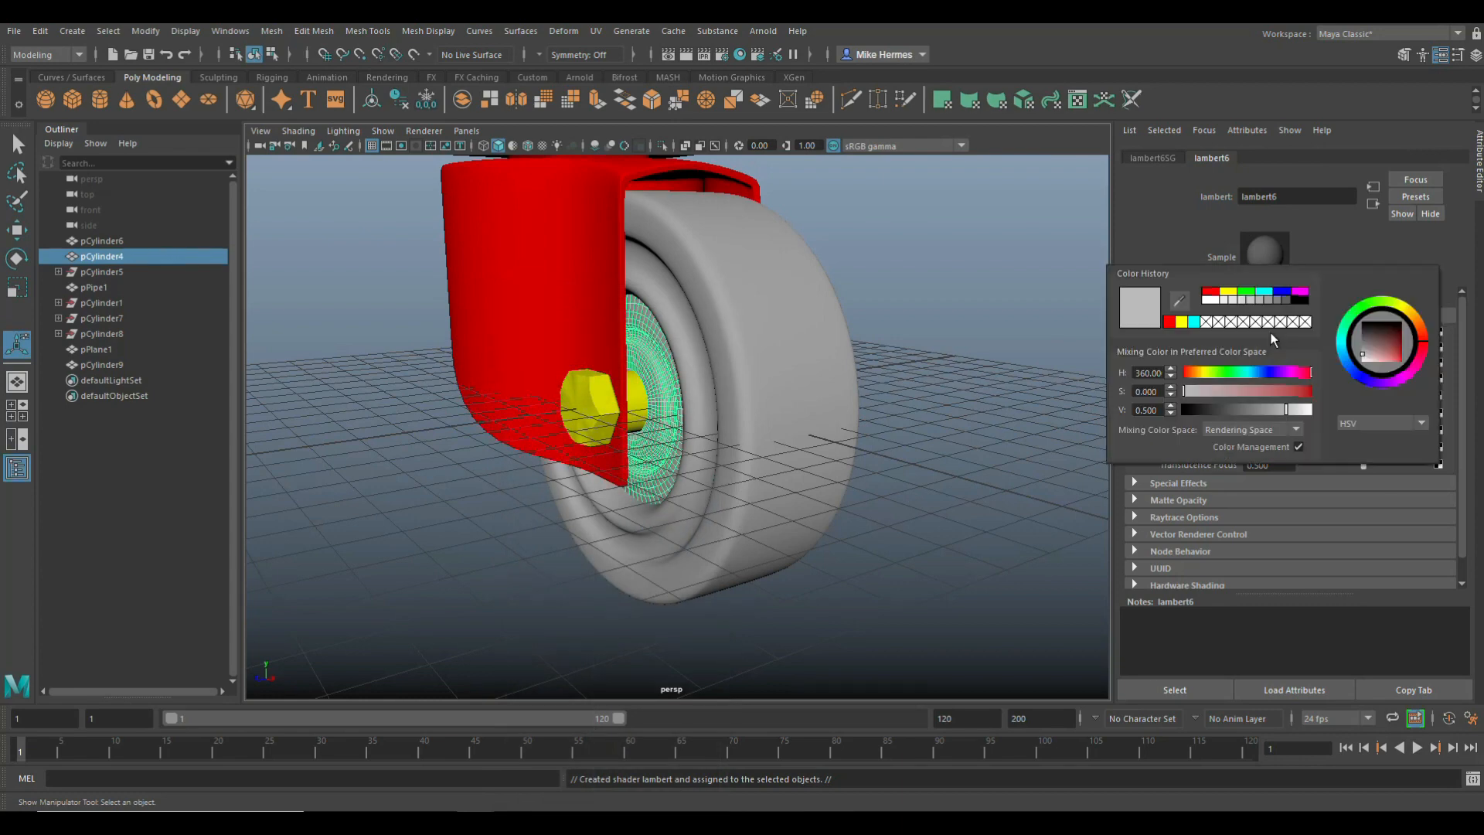
left_click(1283, 294)
left_click(974, 446)
- Assign a new Lambert material to the tire and colour it magenta
scroll(993, 484, "up", 3)
scroll(916, 493, "down", 3)
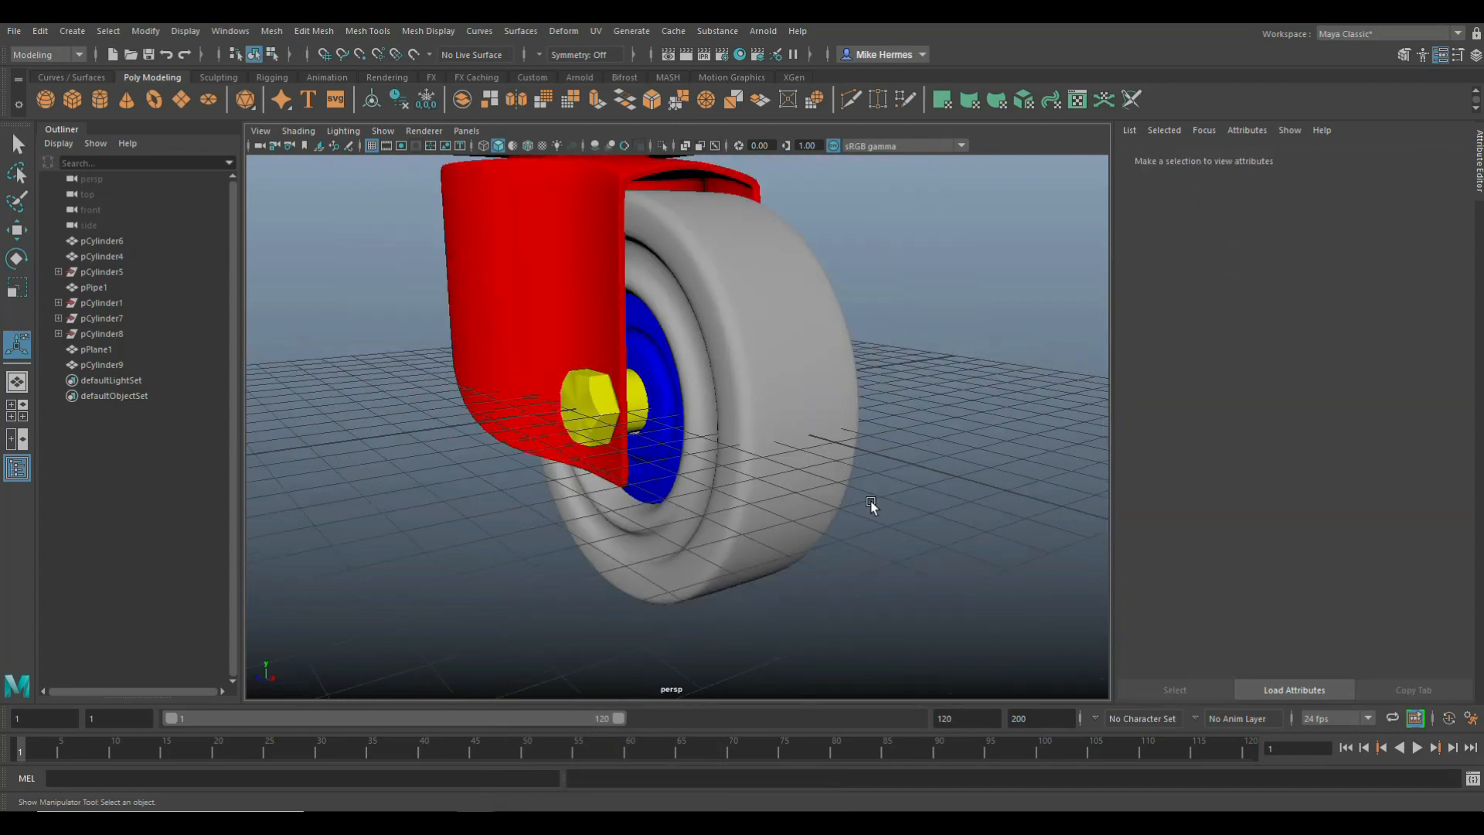
mouse_move(871, 505)
left_mouse_down("alt")
mouse_move(898, 490)
mouse_move(894, 513)
left_mouse_up("alt")
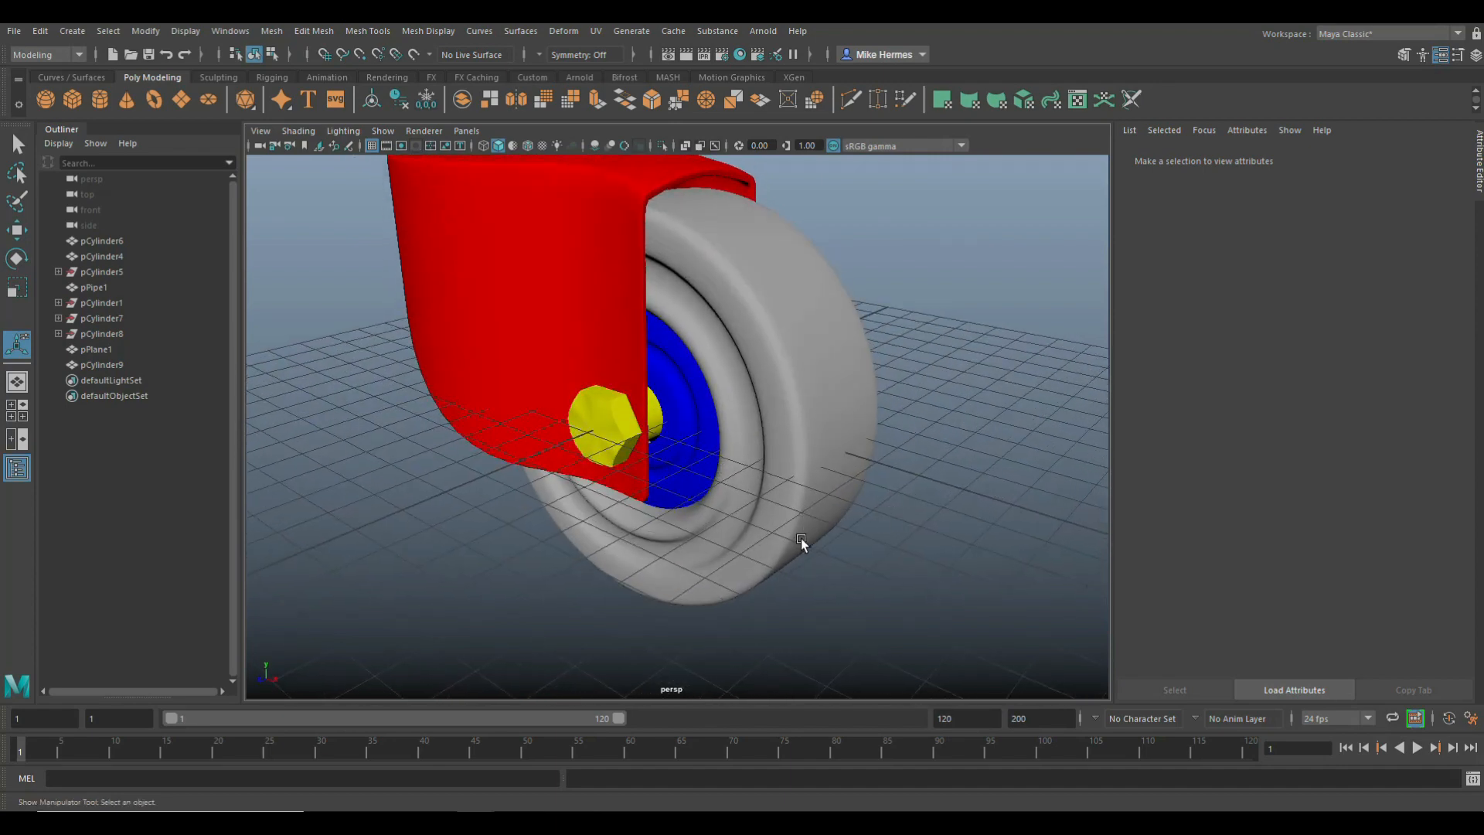
left_click(748, 313)
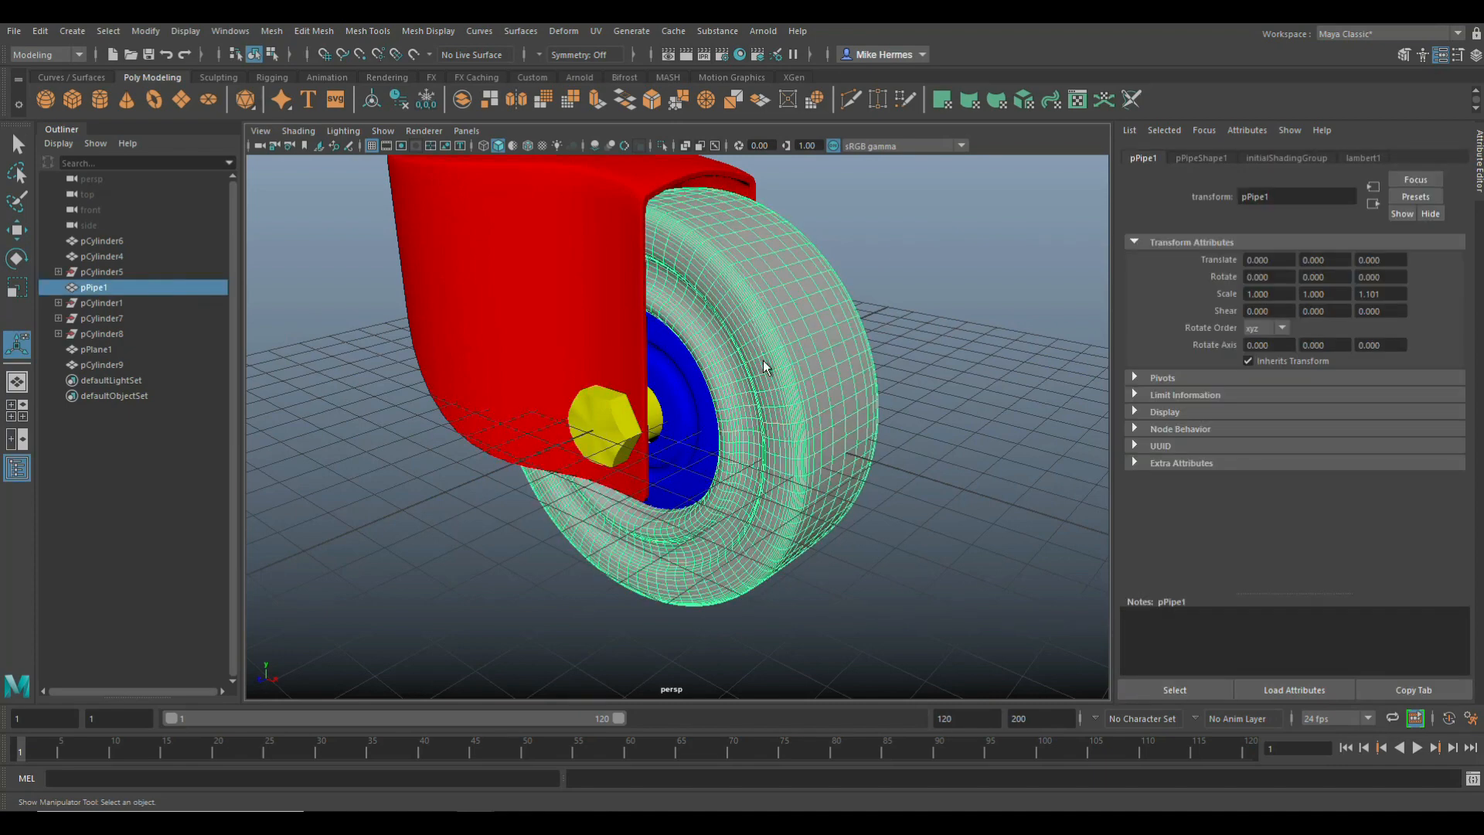
right_click_drag(763, 366, 779, 696)
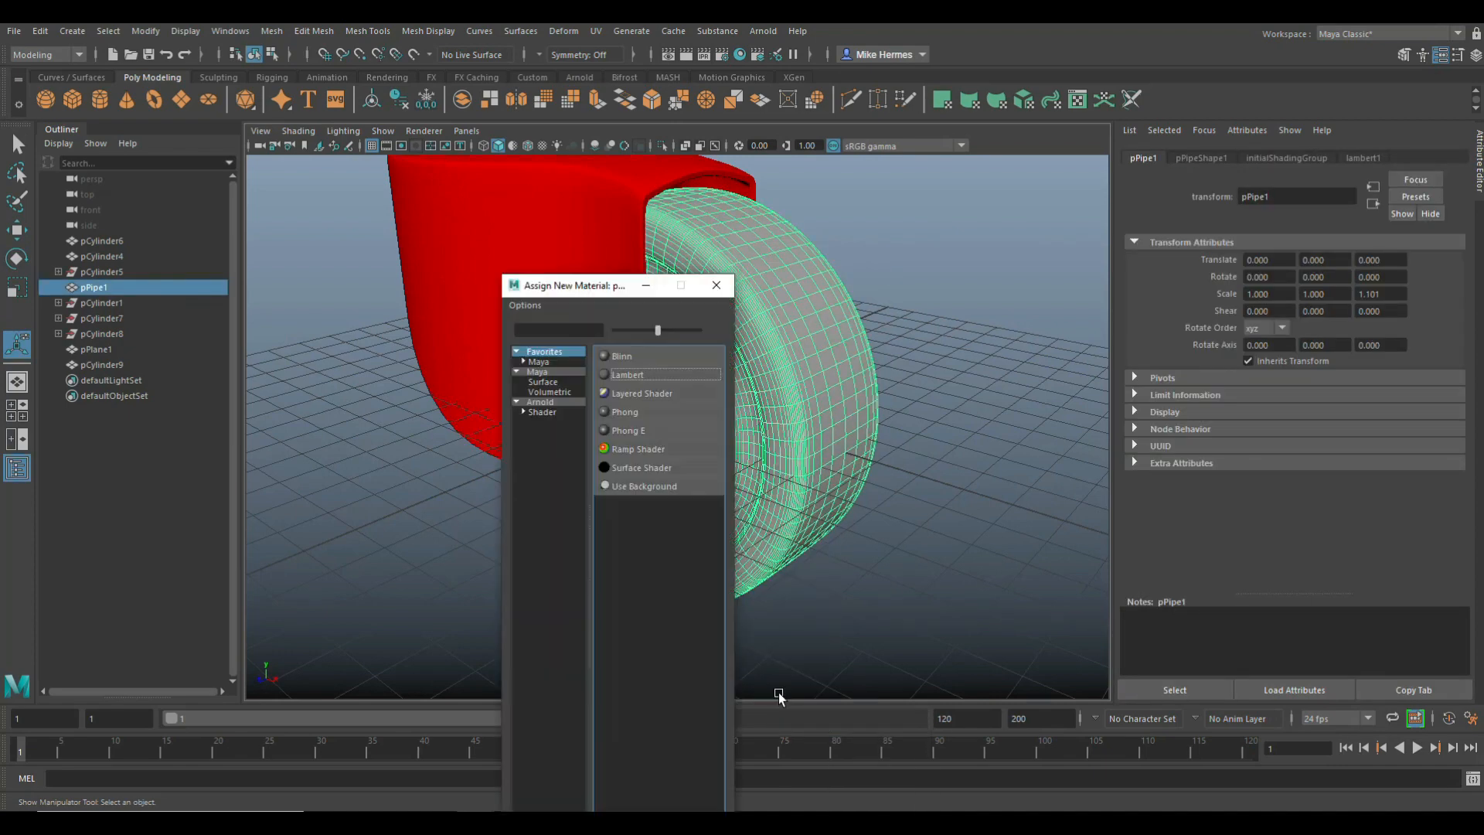
left_click(632, 376)
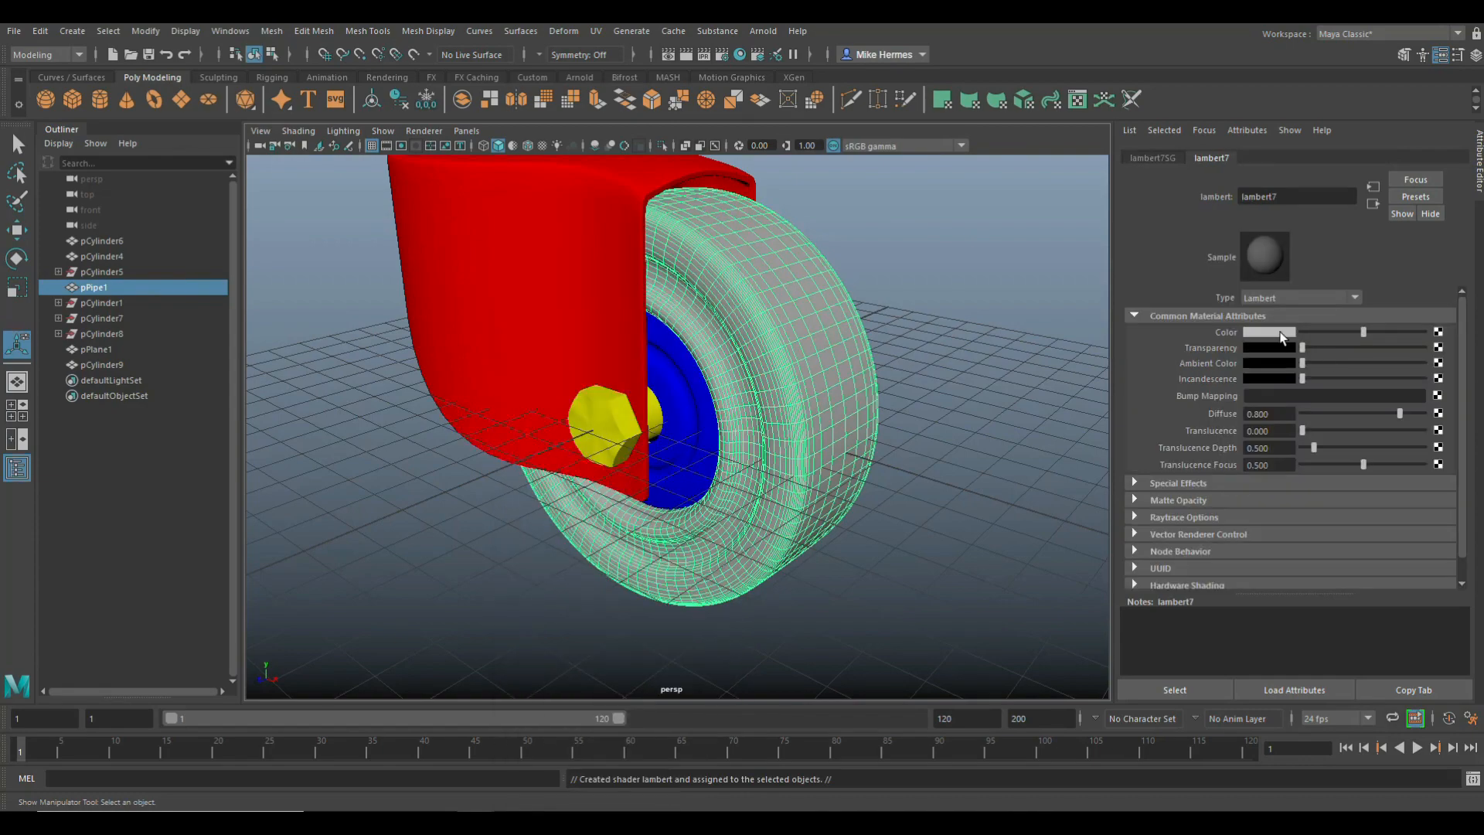
left_click(1281, 339)
left_click(1314, 295)
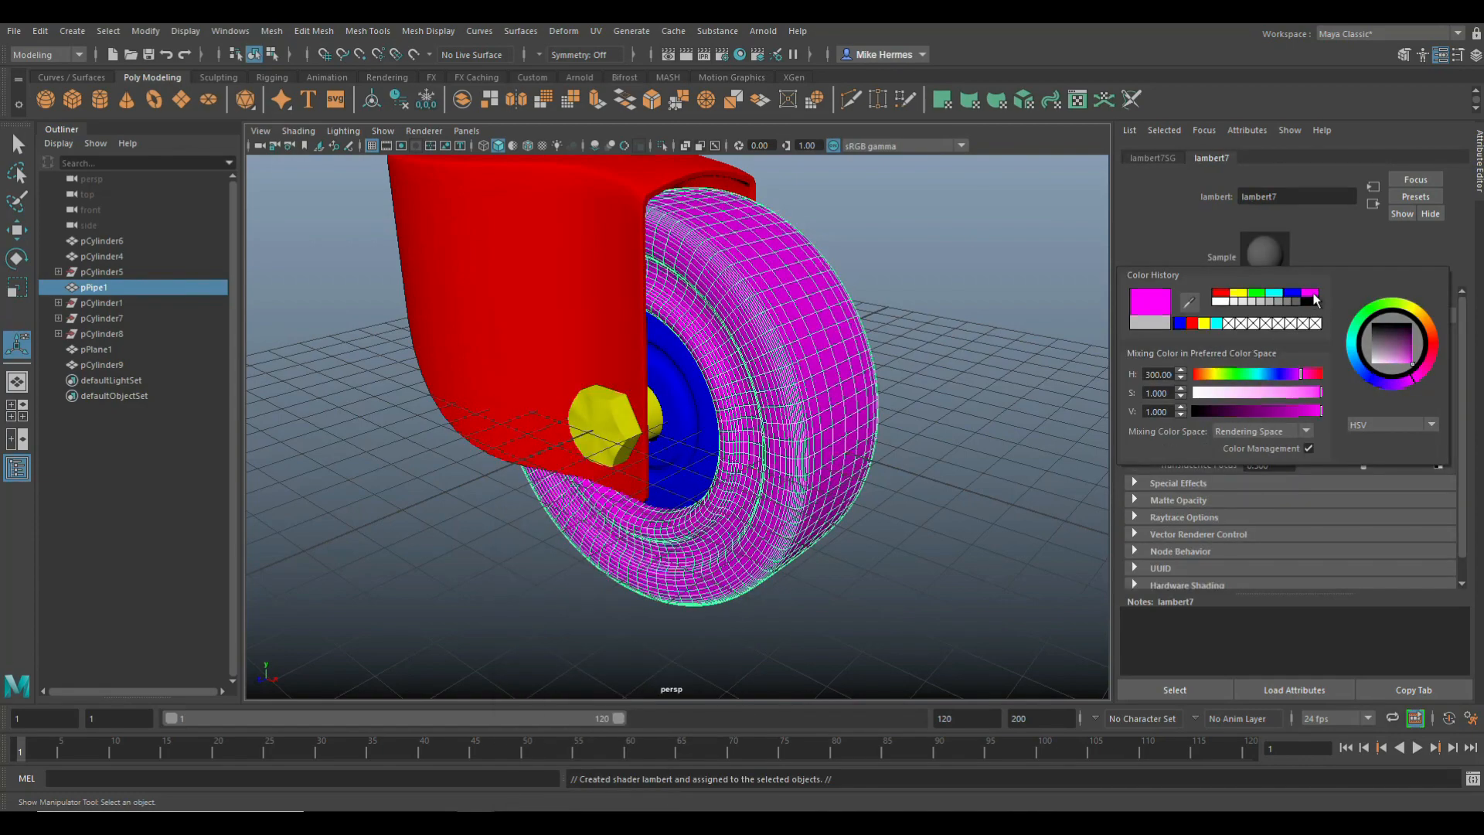
- Select a face loop around the tire's sidewall between the hub and outer groove, and grow the selection twice
scroll(997, 456, "up", 5)
left_click_drag(831, 535, 749, 594, "alt")
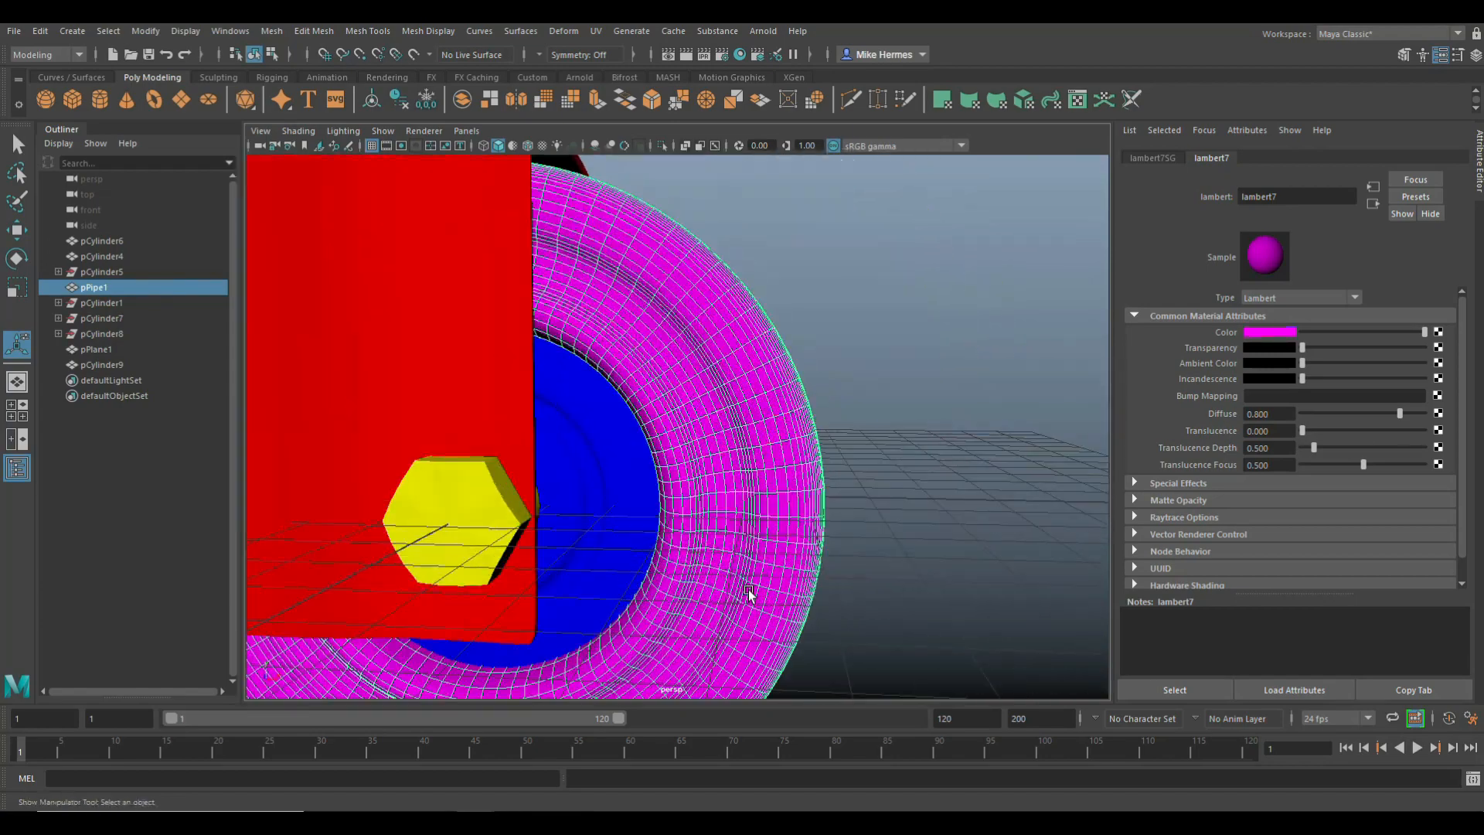
scroll(749, 592, "up", 3)
right_click_drag(706, 374, 708, 416)
left_click(699, 366)
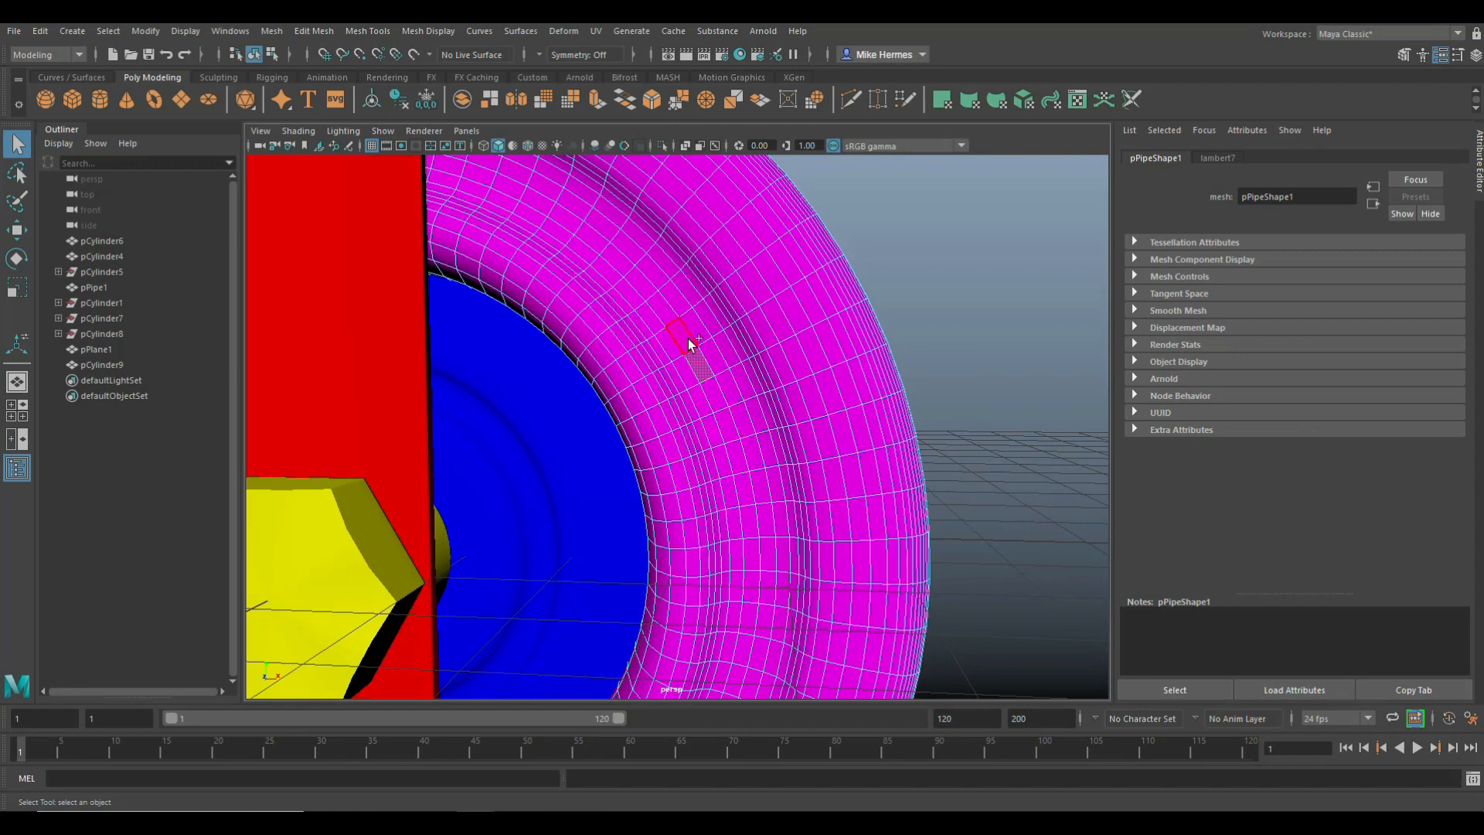
double_click(687, 340, "shift")
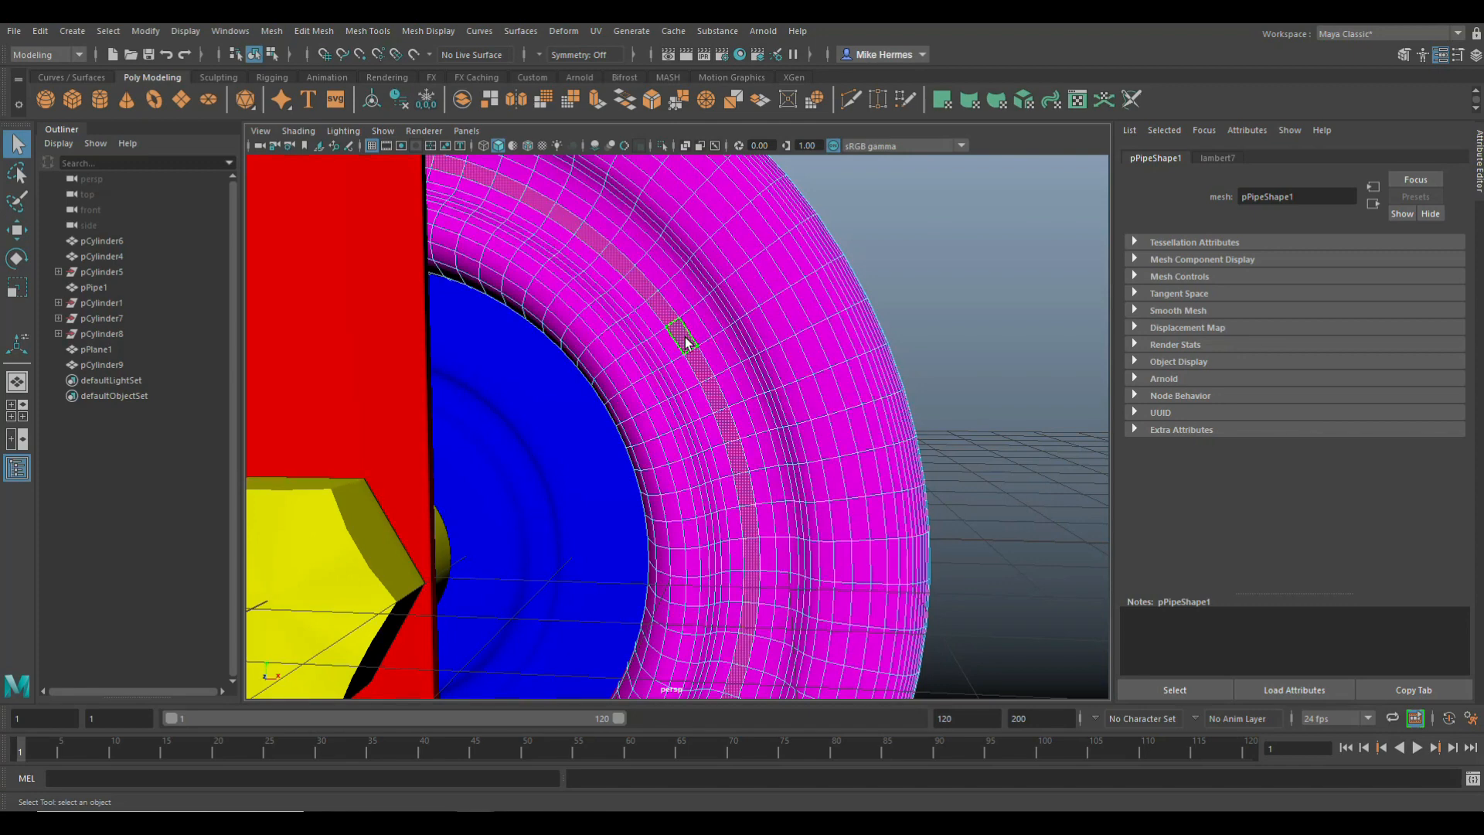
key("shift+period")
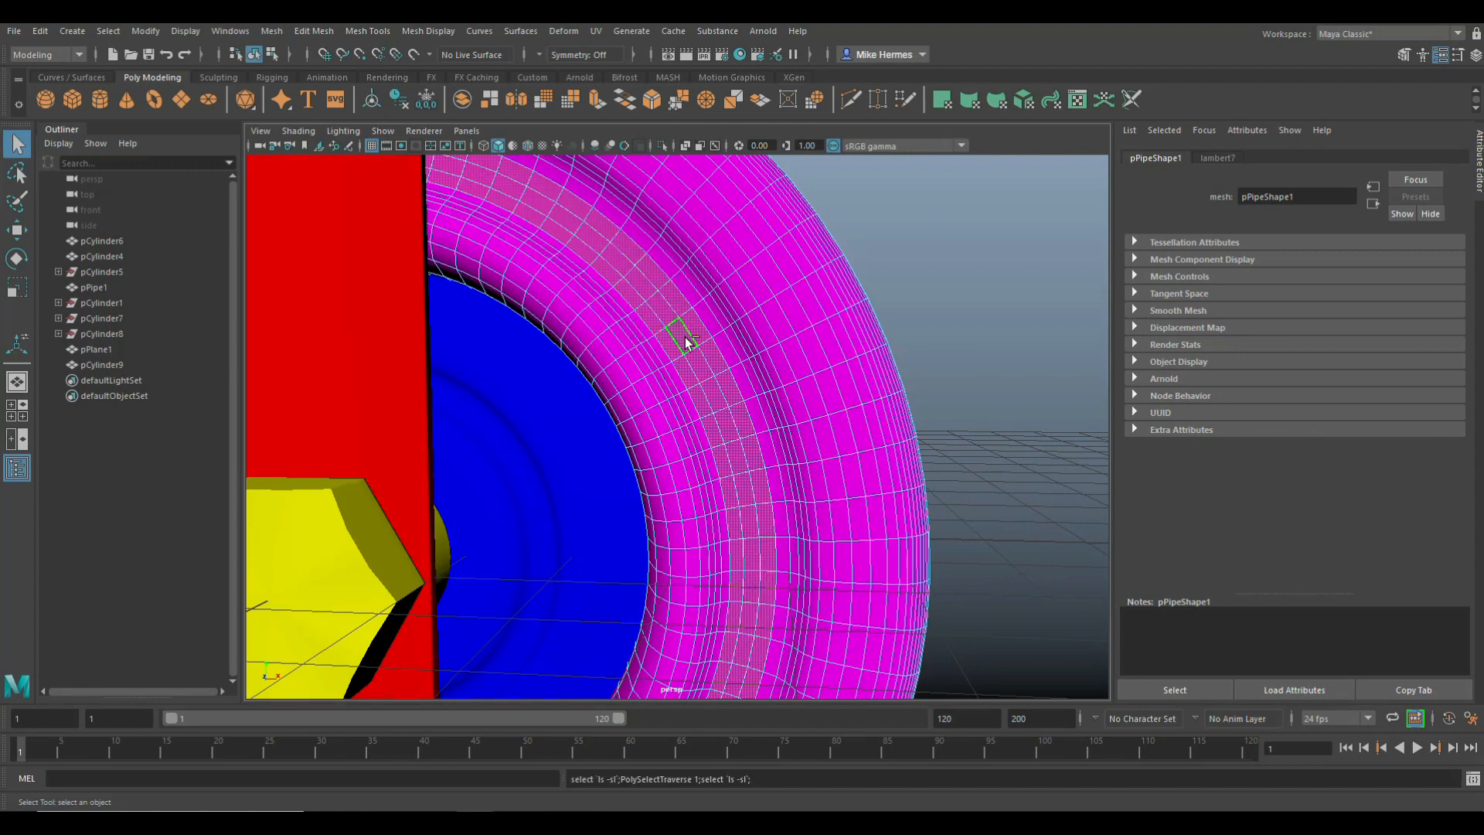
key("shift+period")
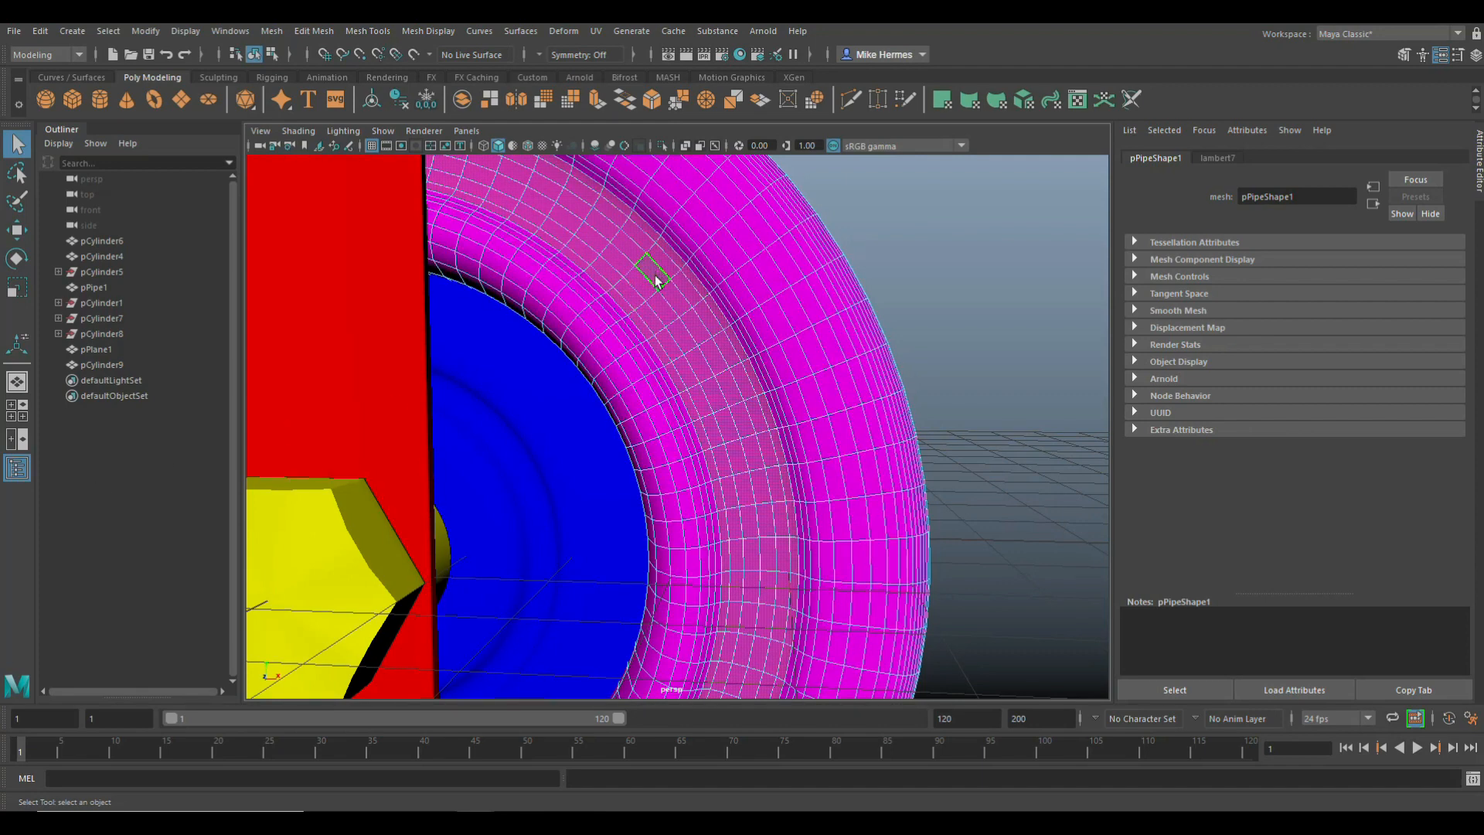
- Assign a new white Lambert material to the selected ring of sidewall faces
right_click_drag(655, 283, 699, 673)
left_click(628, 375)
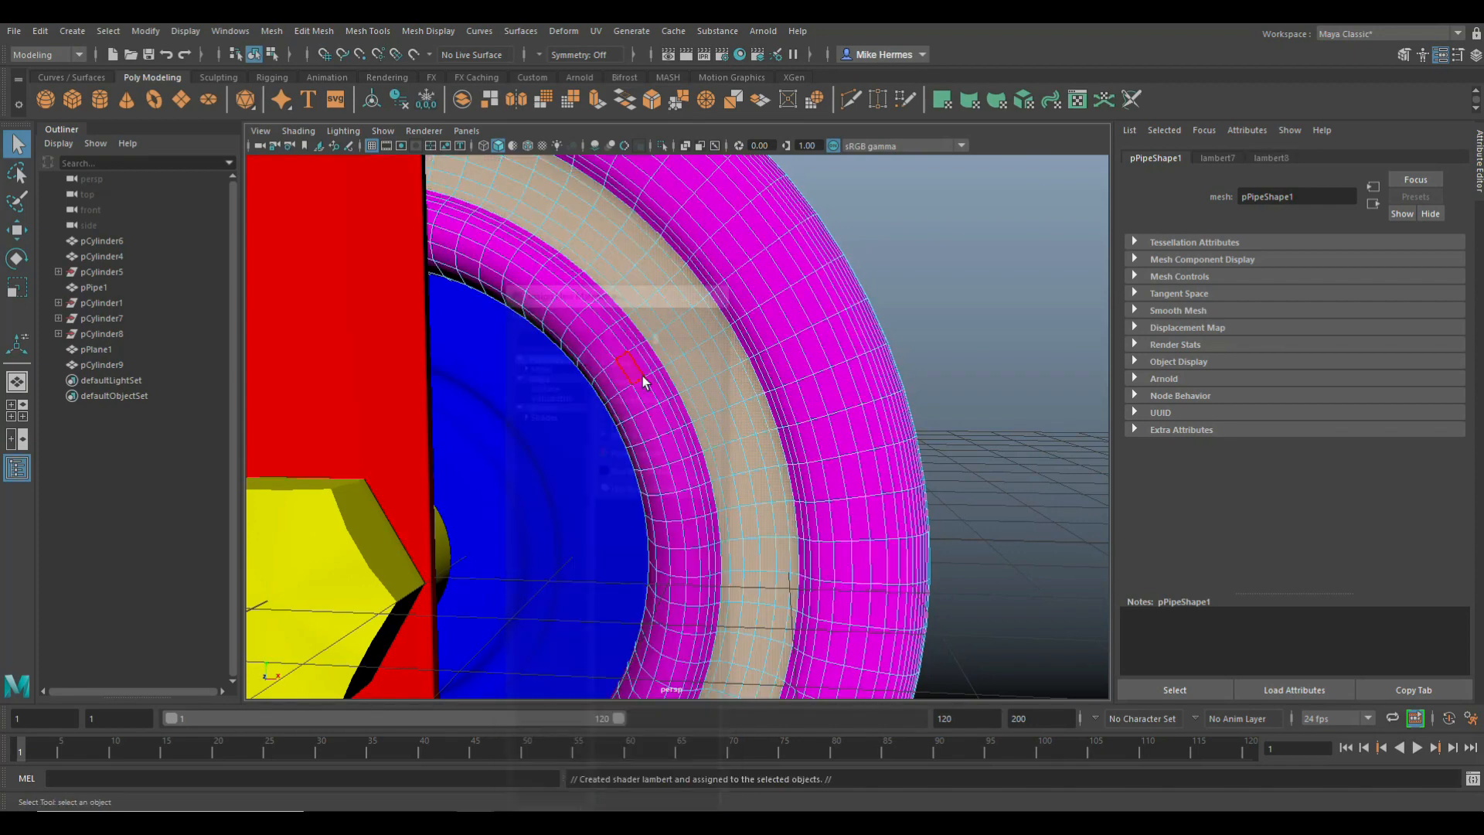
left_click(1266, 334)
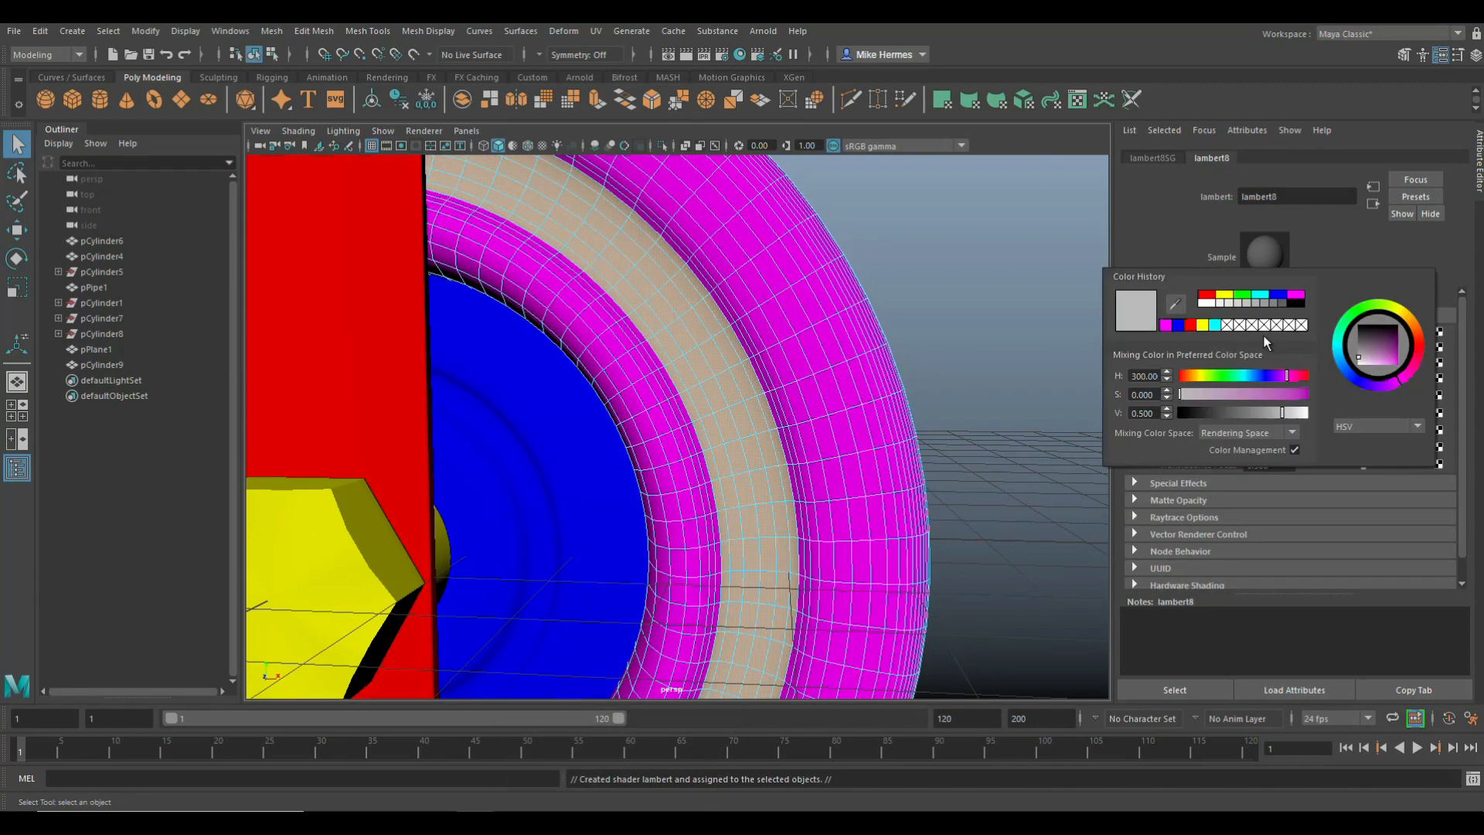
left_click(1207, 304)
left_click(940, 331)
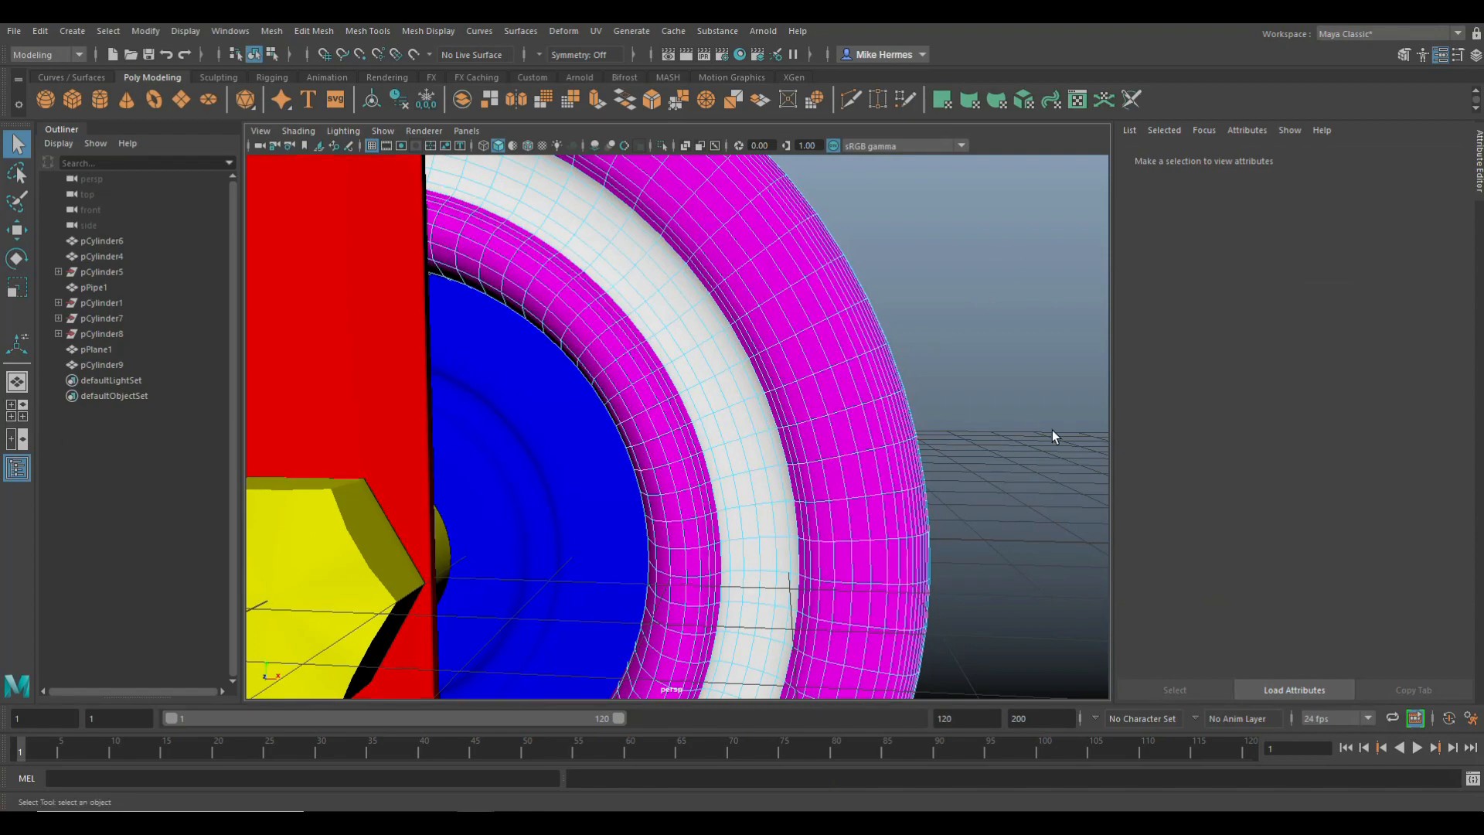
- Select the matching face loop on the opposite side of the tire's sidewall and grow the selection twice
left_click_drag(988, 399, 648, 413, "alt")
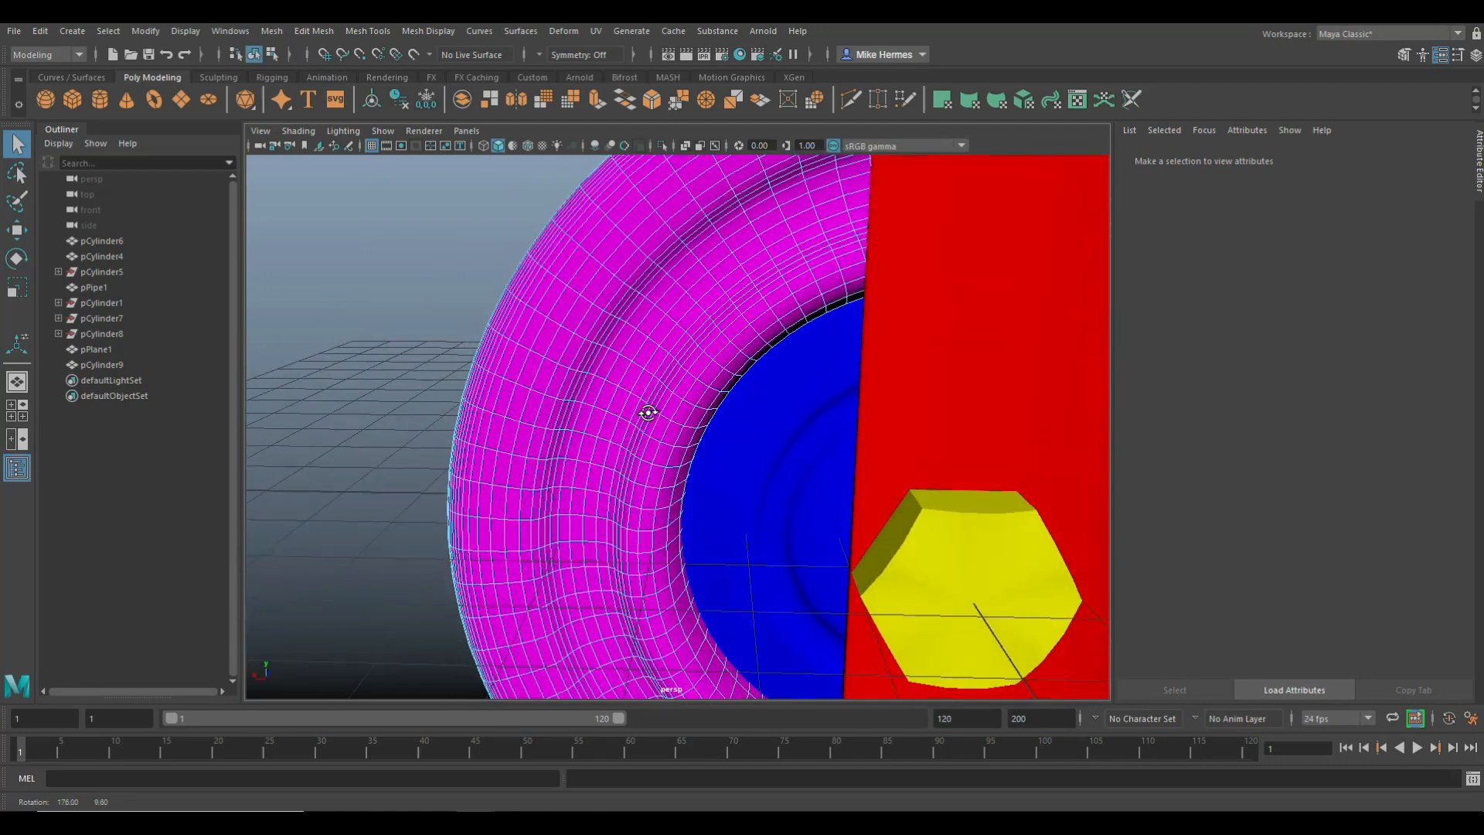
left_click(653, 321)
double_click(666, 302)
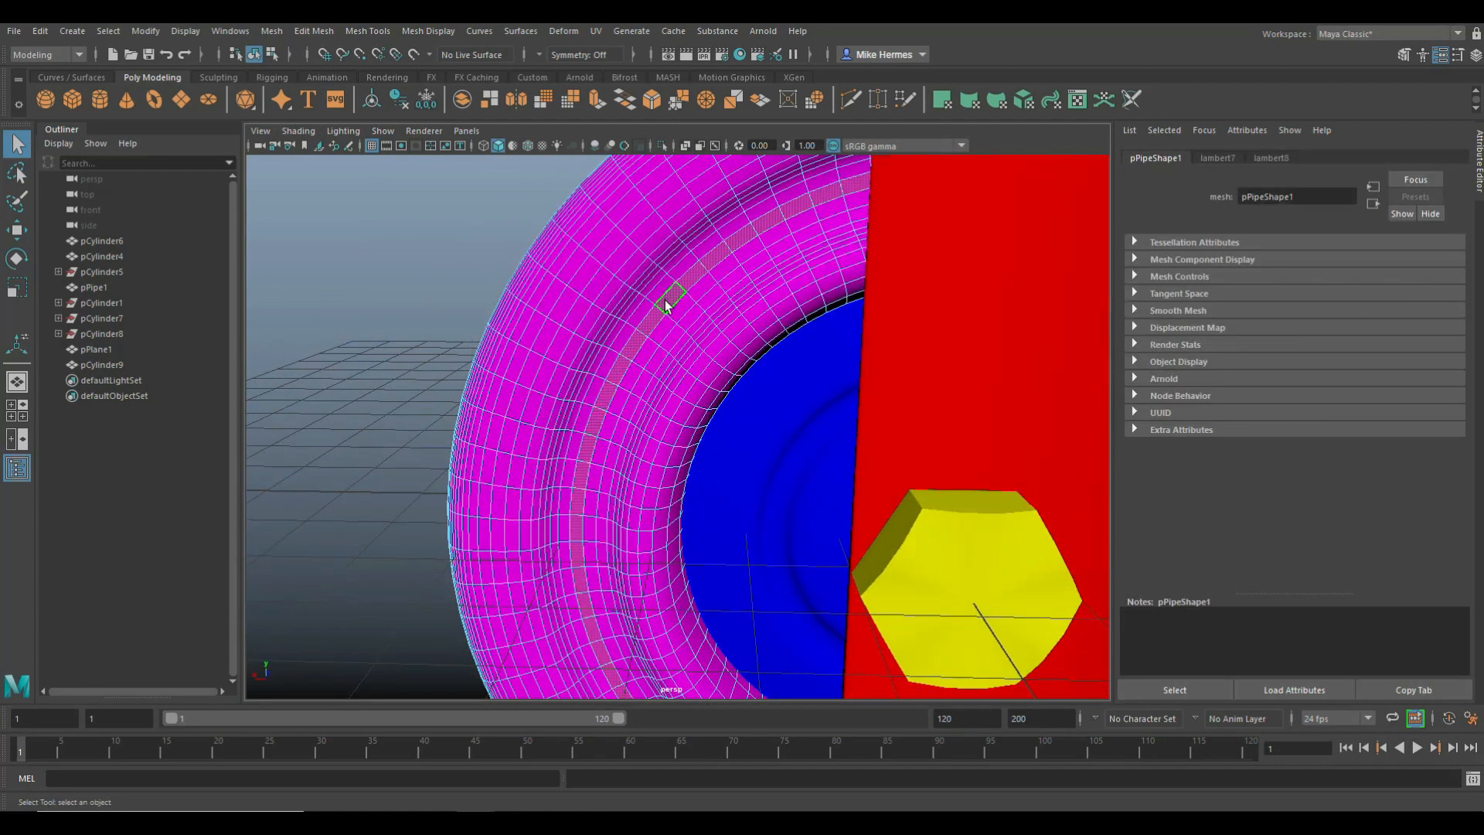
key("shift+period")
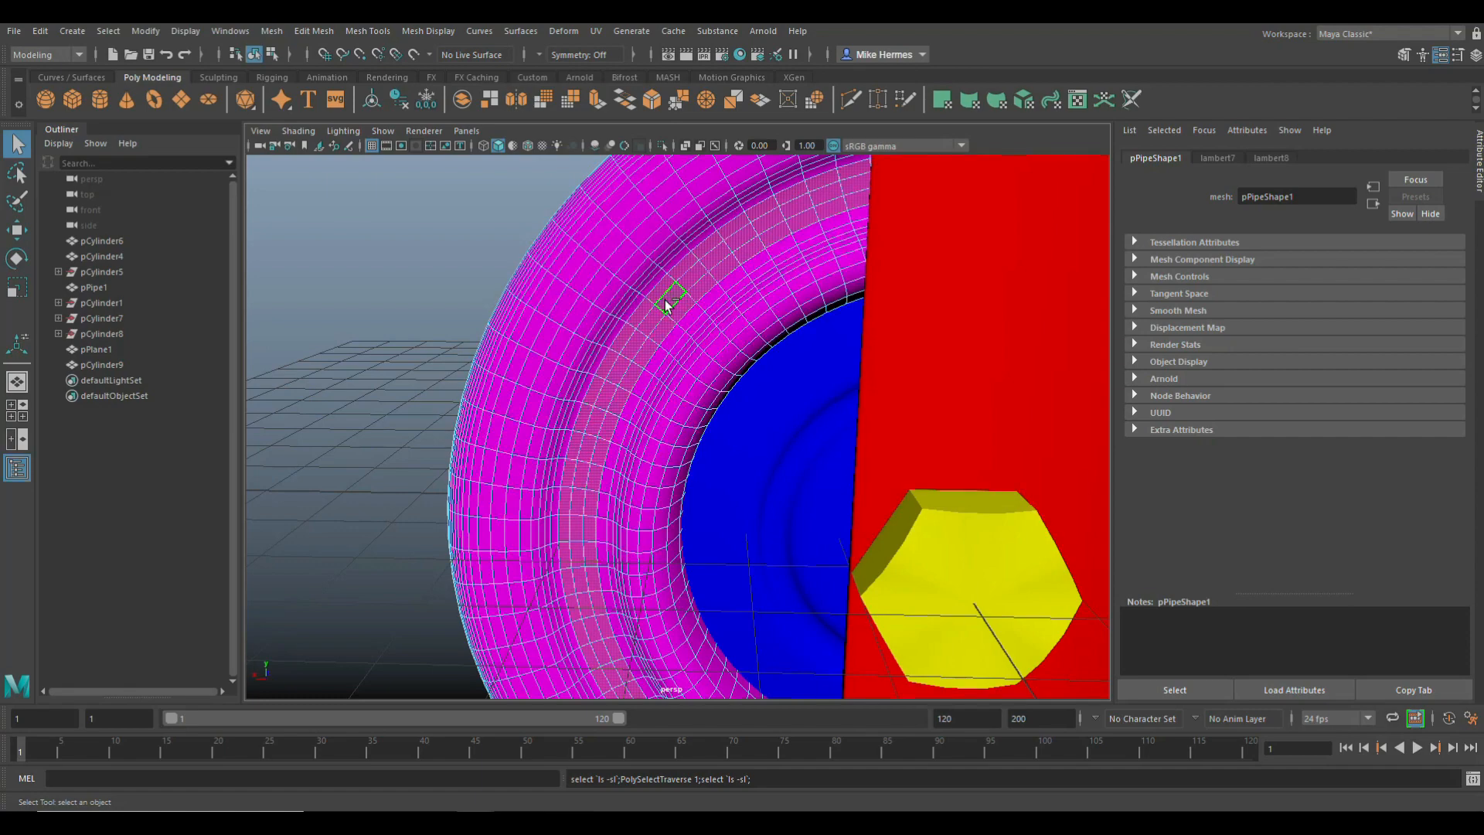
key("shift+period")
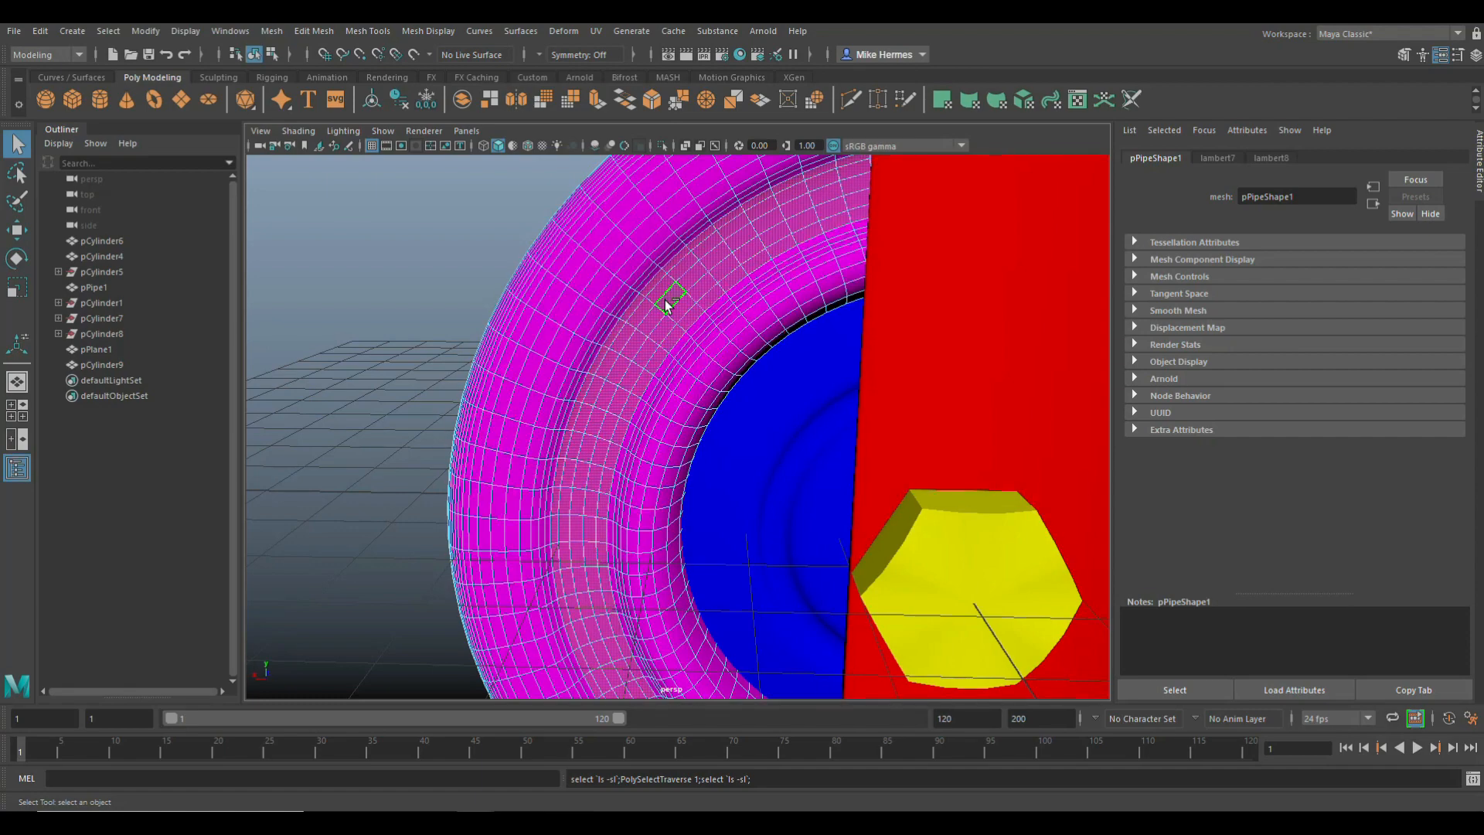
- Assign the existing white material lambert8 to the selected ring of faces on the opposite sidewall
left_click_drag(638, 381, 696, 332, "alt")
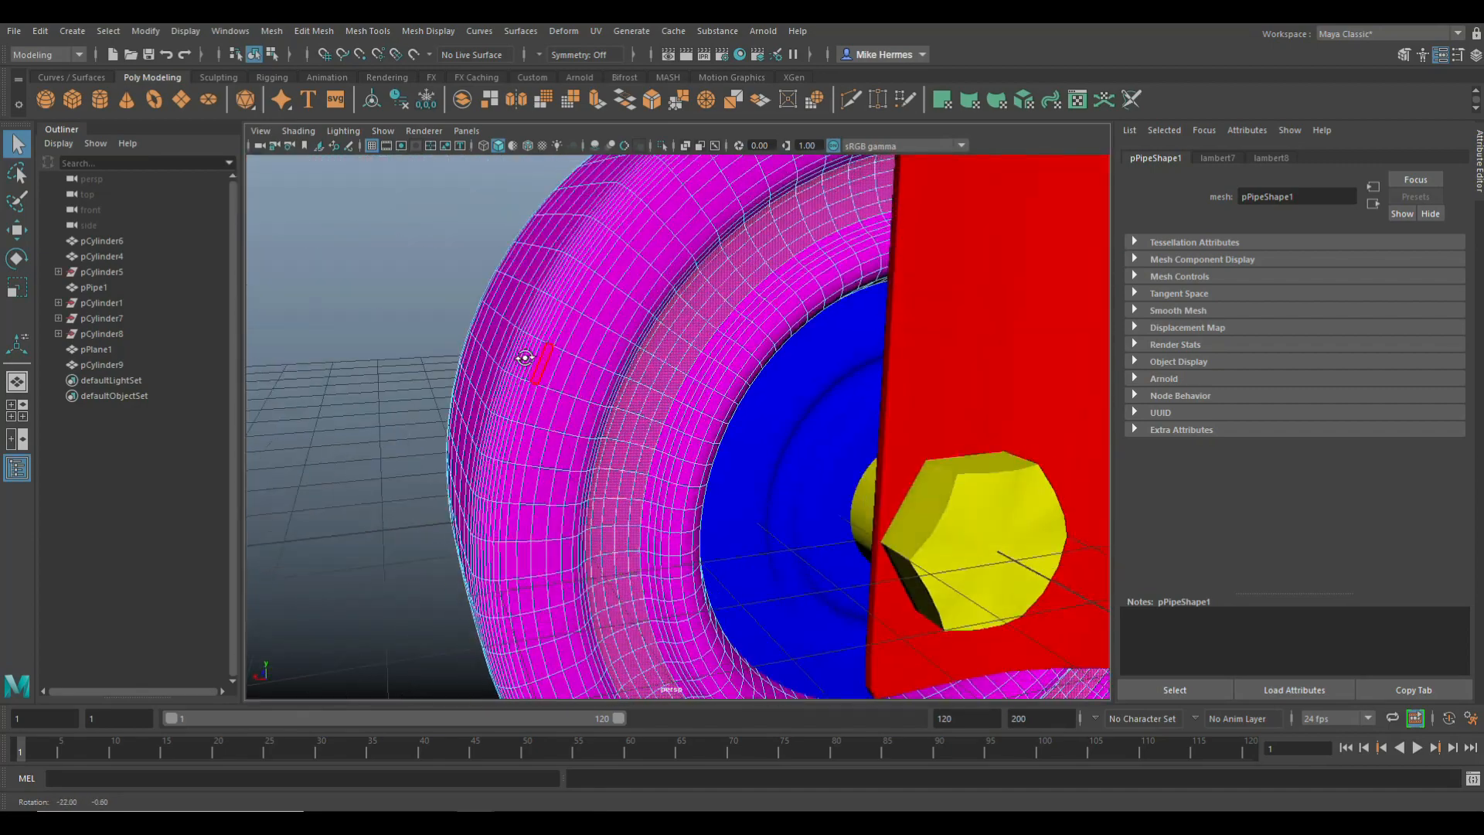
right_click(713, 298)
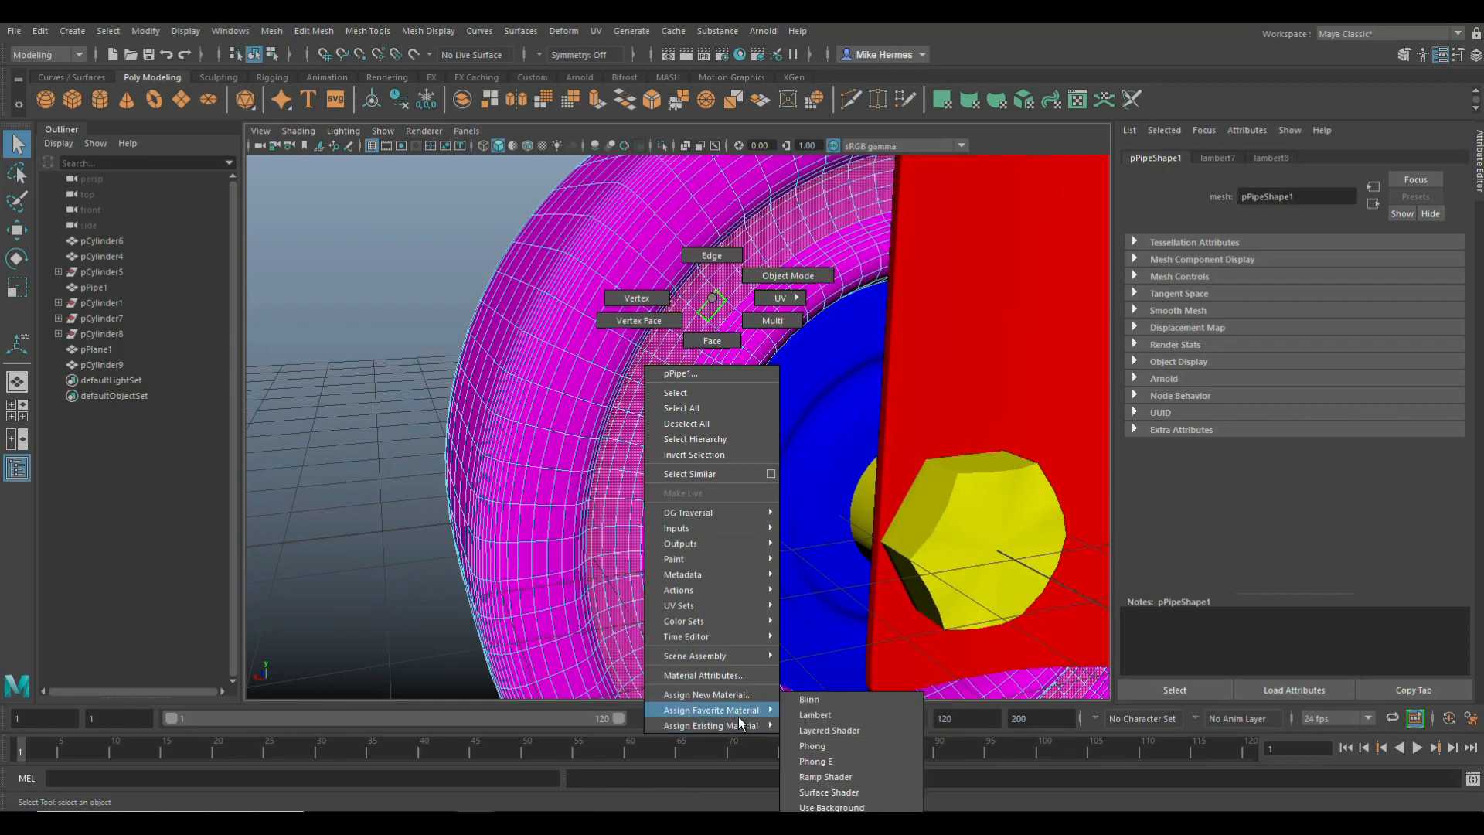
mouse_move(741, 727)
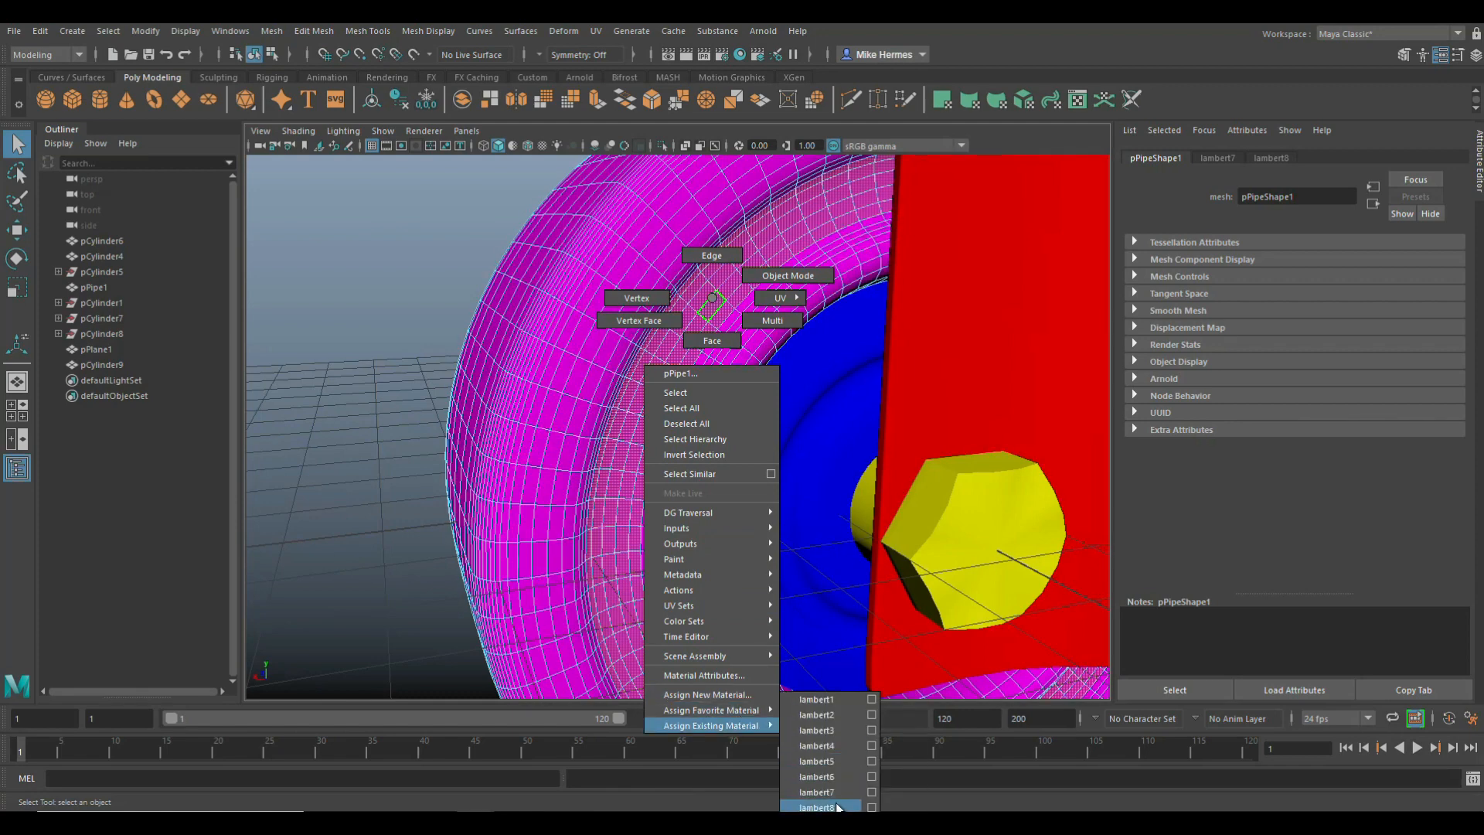
left_click(815, 731)
left_click(397, 474)
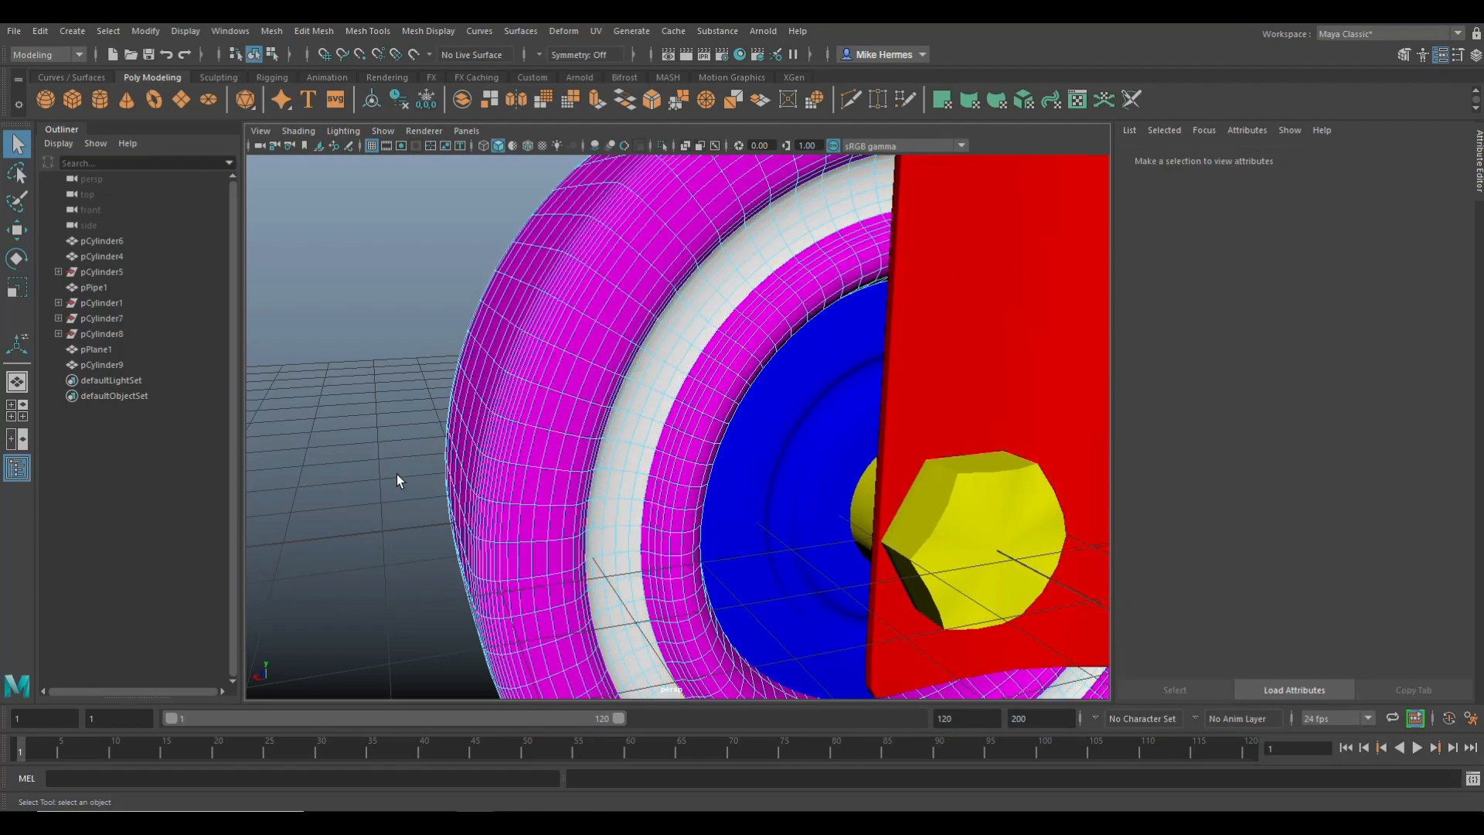
- Widen the opposite sidewall's white ring by assigning the existing white material to the face loop along its outer edge
left_click_drag(397, 475, 704, 455, "alt")
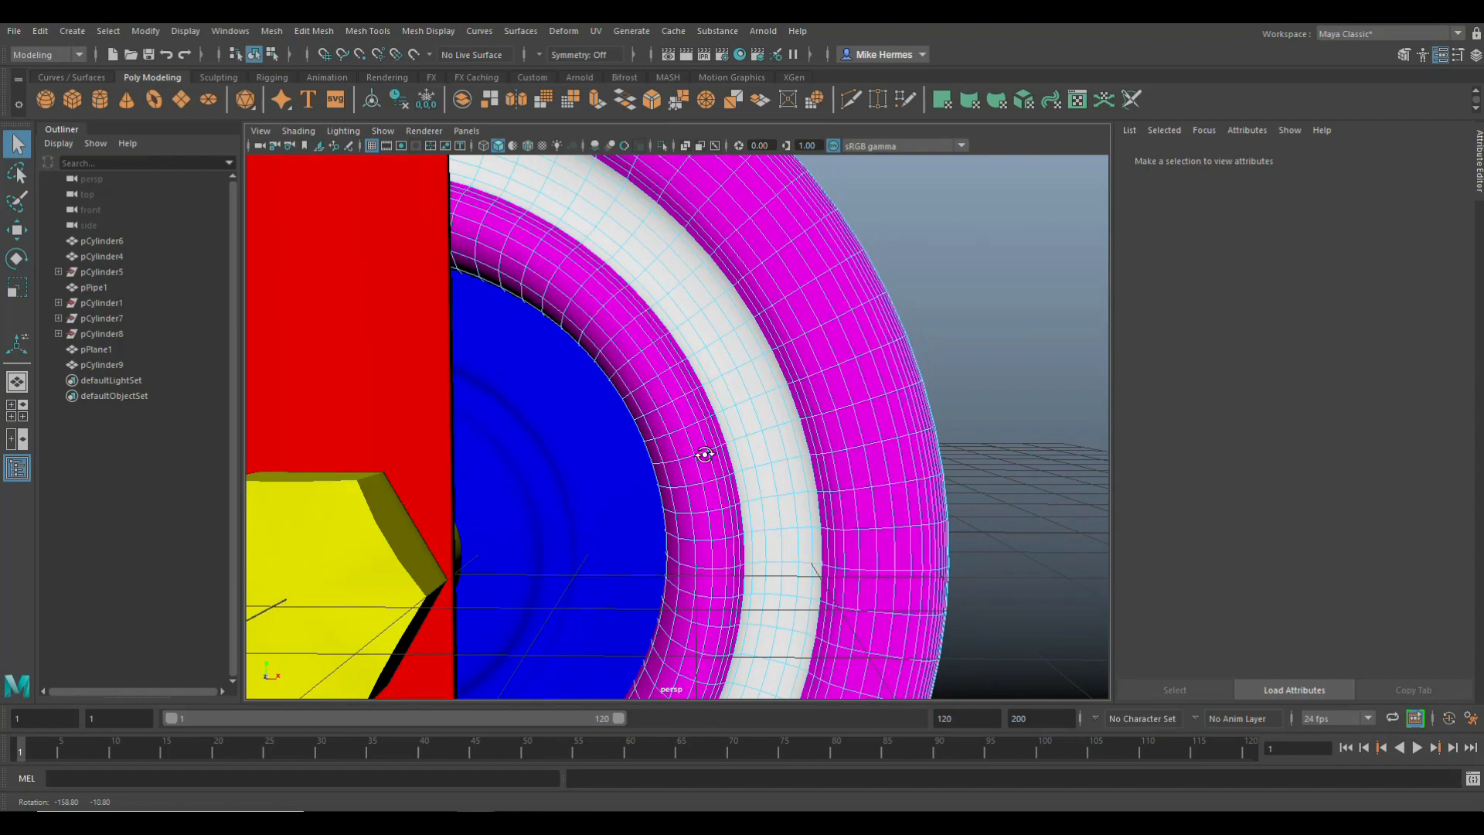
left_click_drag(704, 454, 360, 446, "alt")
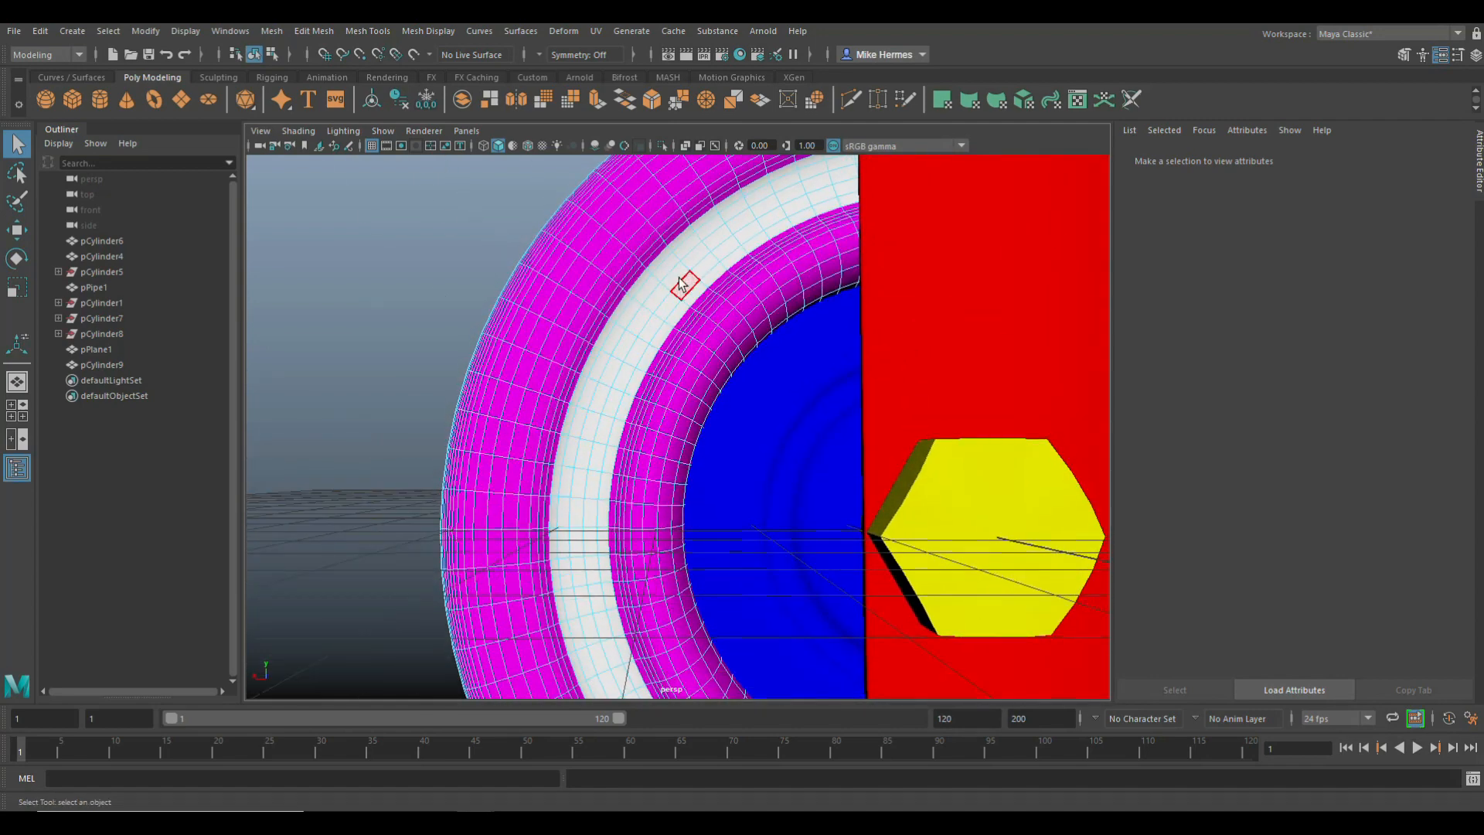
left_click(661, 255)
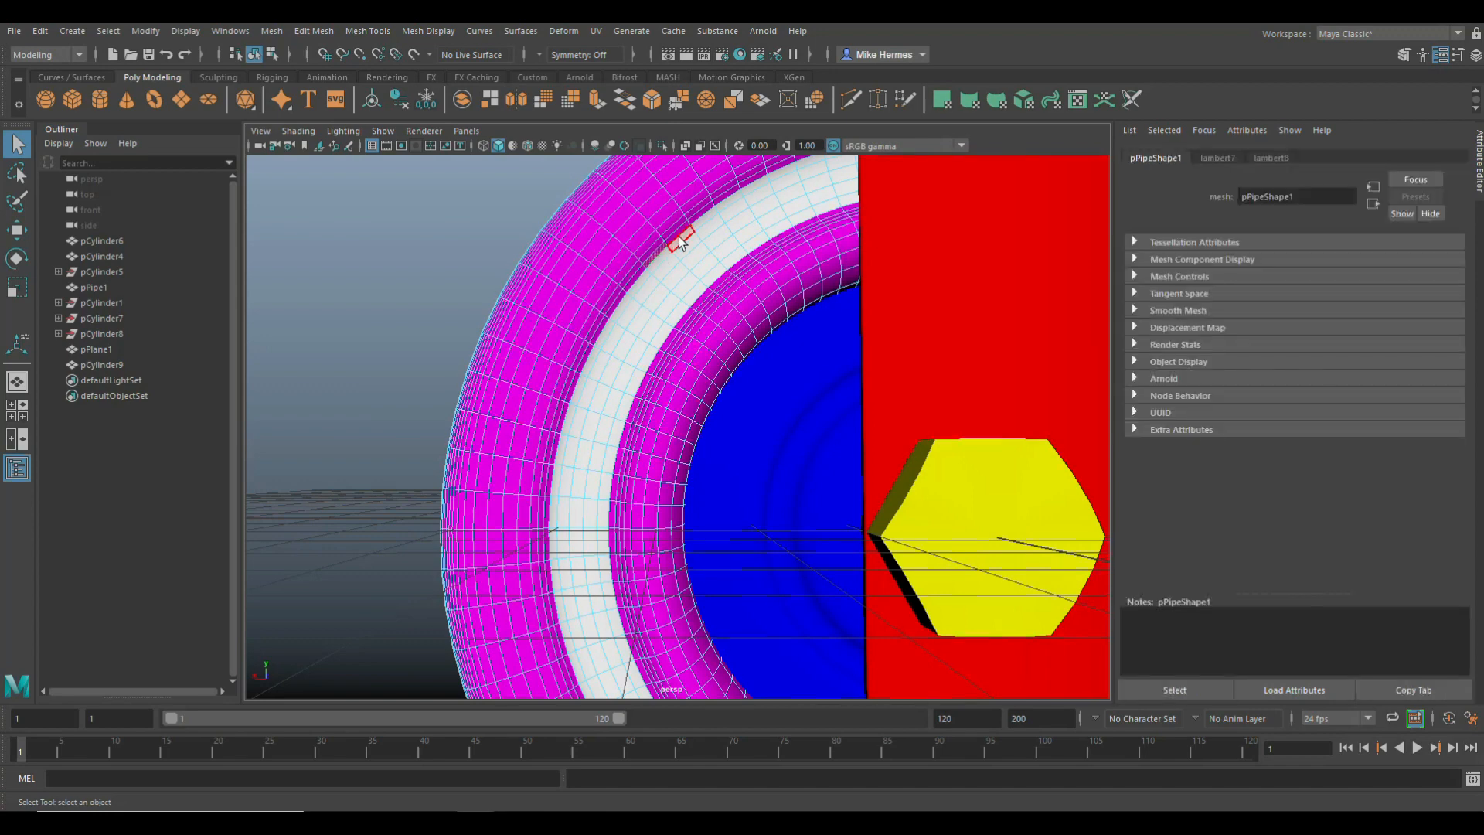
right_click_drag(680, 236, 809, 764)
left_click(327, 485)
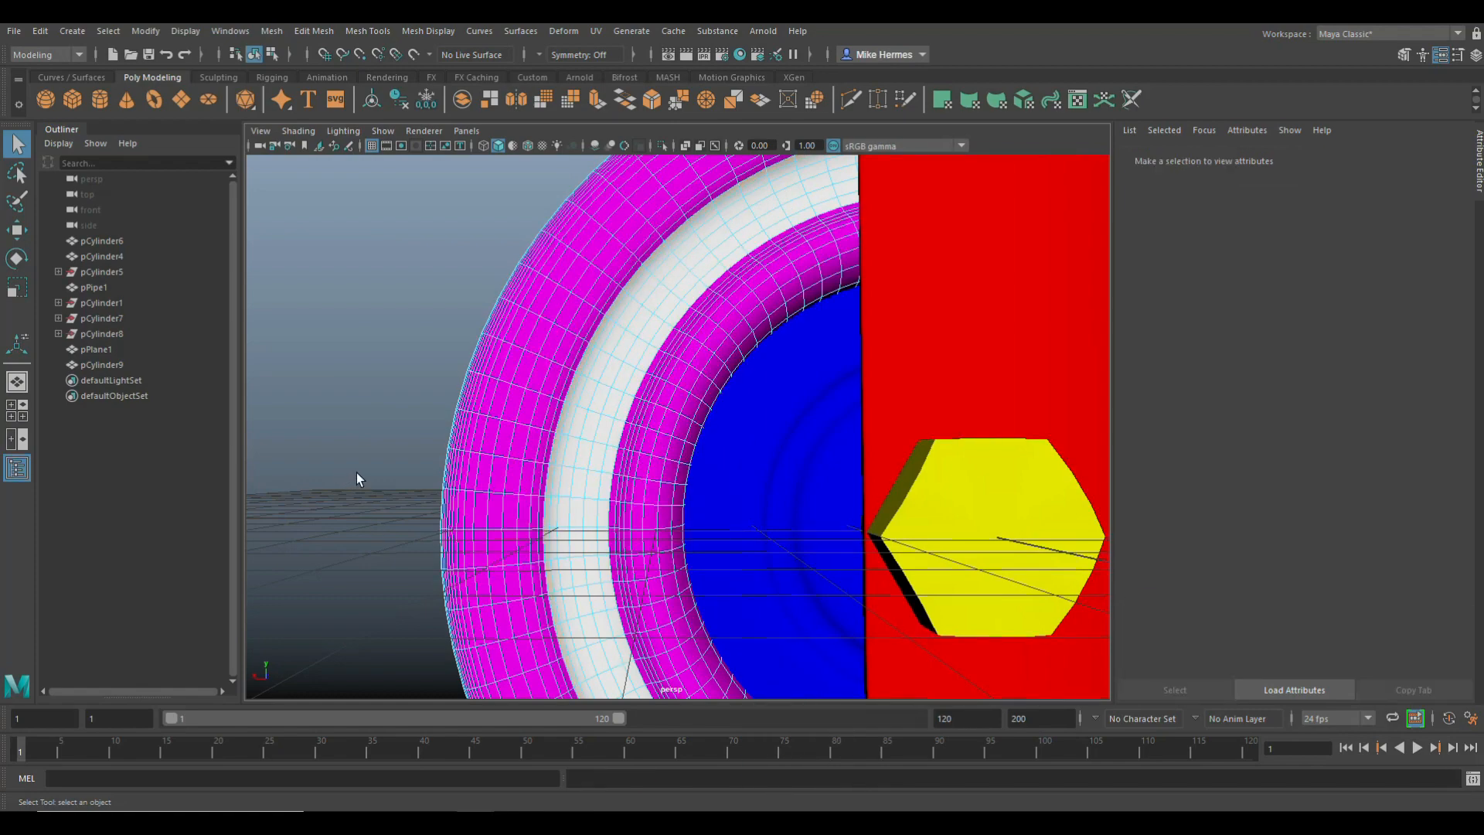
- Return the tire to object mode and select all parts of the caster wheel
scroll(360, 491, "down", 6)
left_click_drag(360, 492, 920, 532, "alt")
scroll(724, 496, "down", 5)
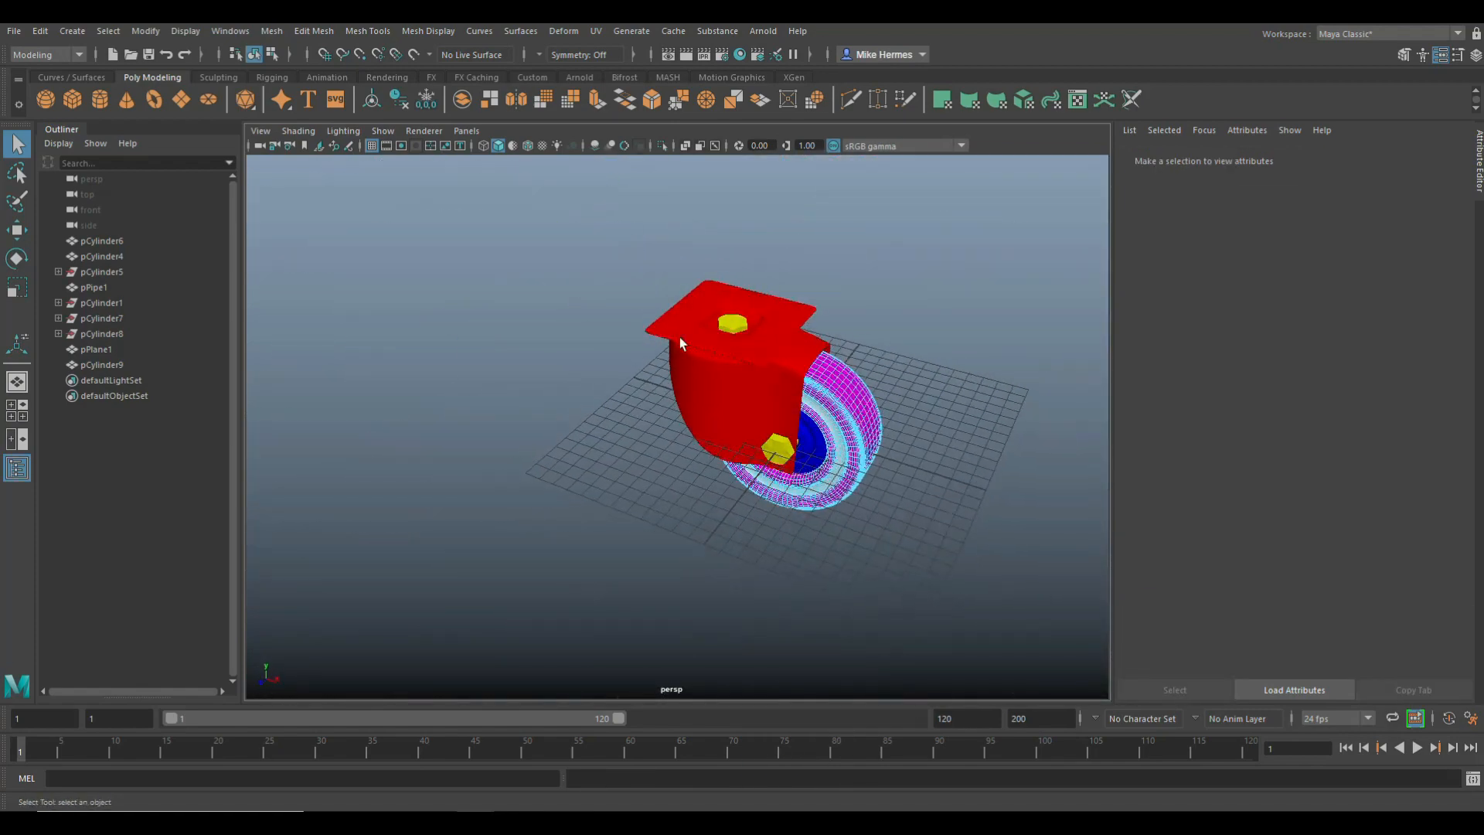
left_click_drag(563, 221, 927, 570)
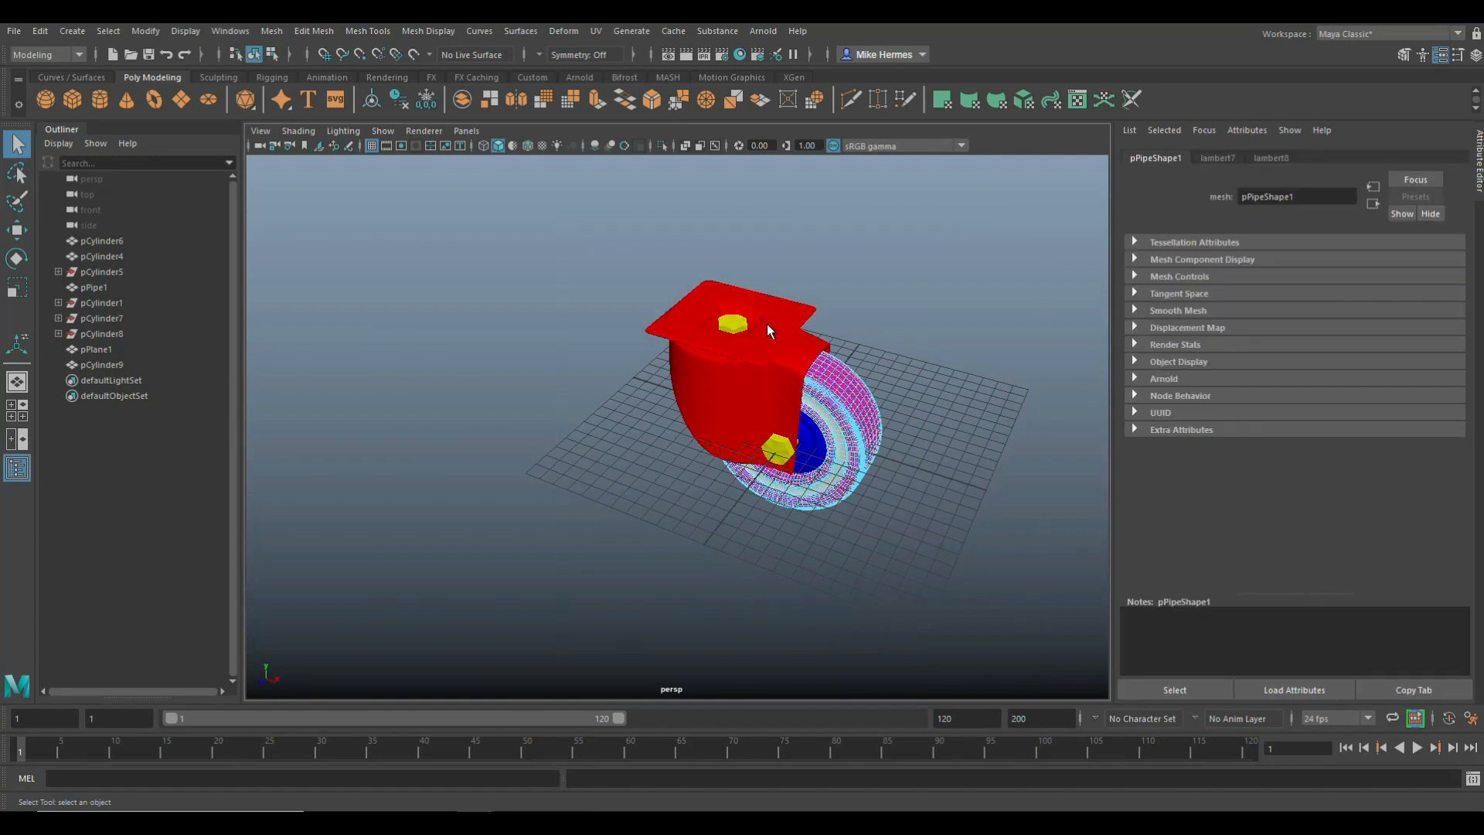
right_click(769, 329)
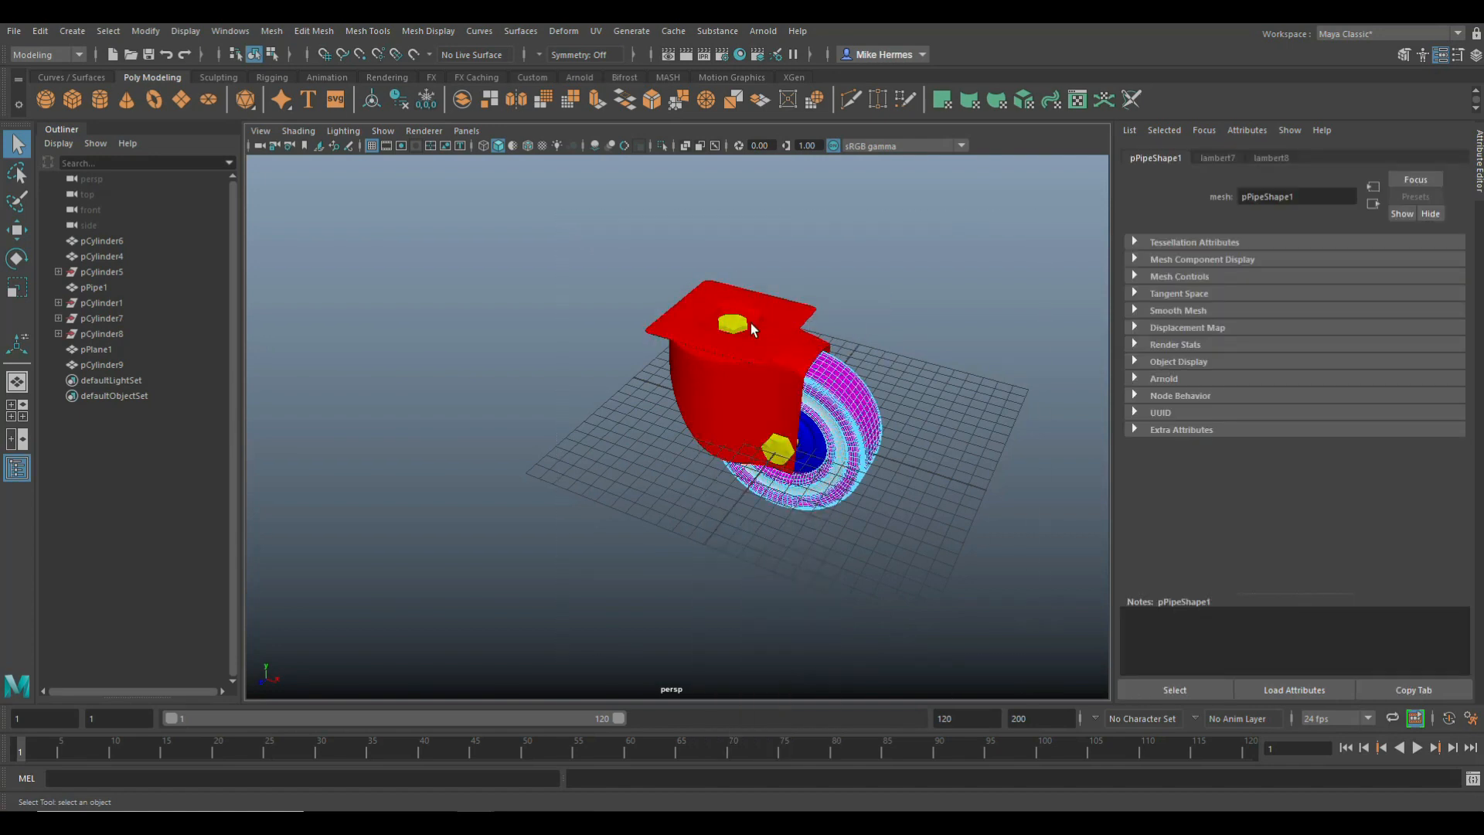
left_click(750, 323)
left_click_drag(385, 194, 1034, 674)
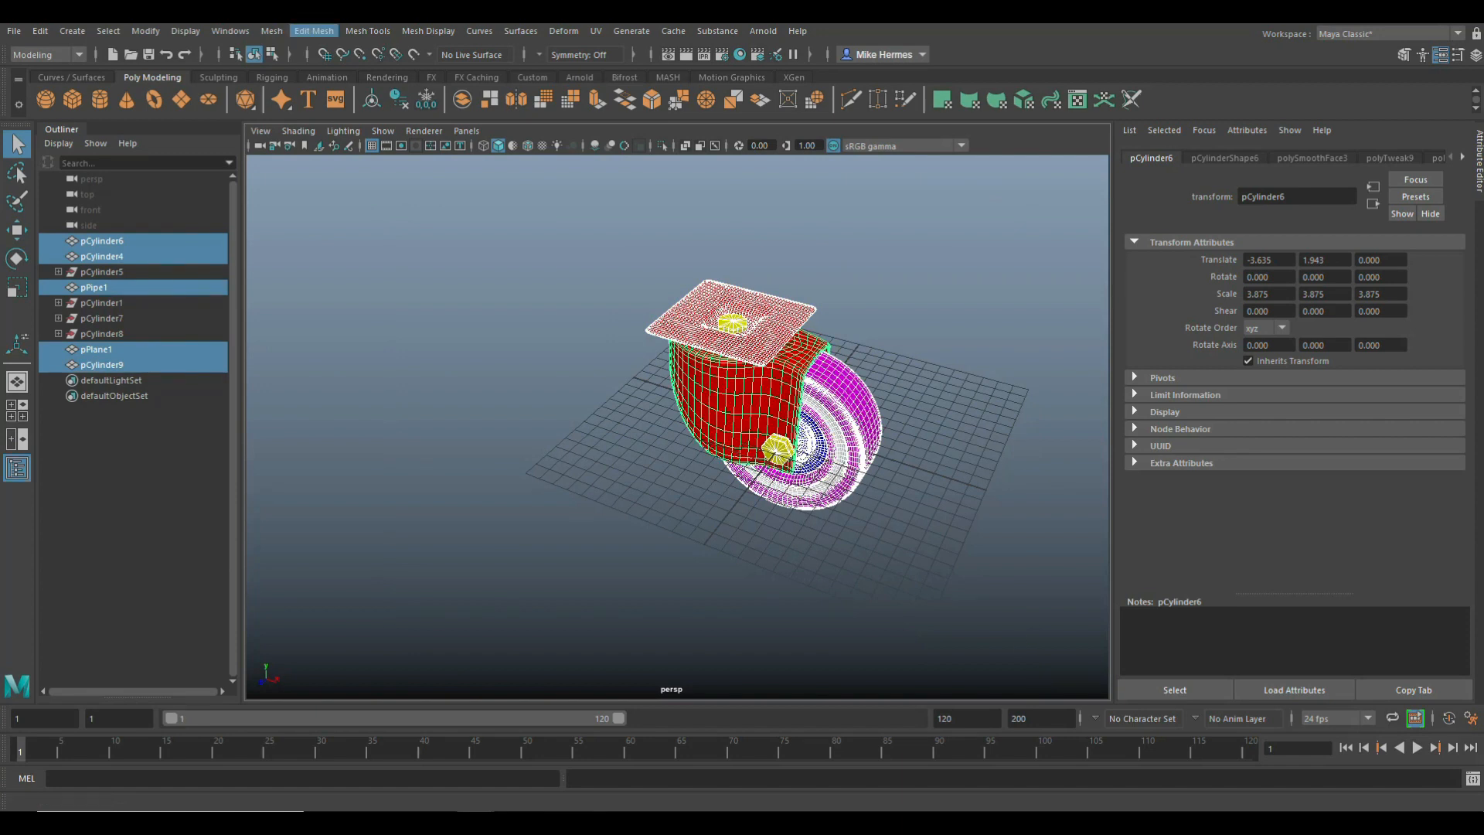
- Delete the construction history of all selected caster parts and freeze their transformations
left_click(39, 33)
mouse_move(201, 211)
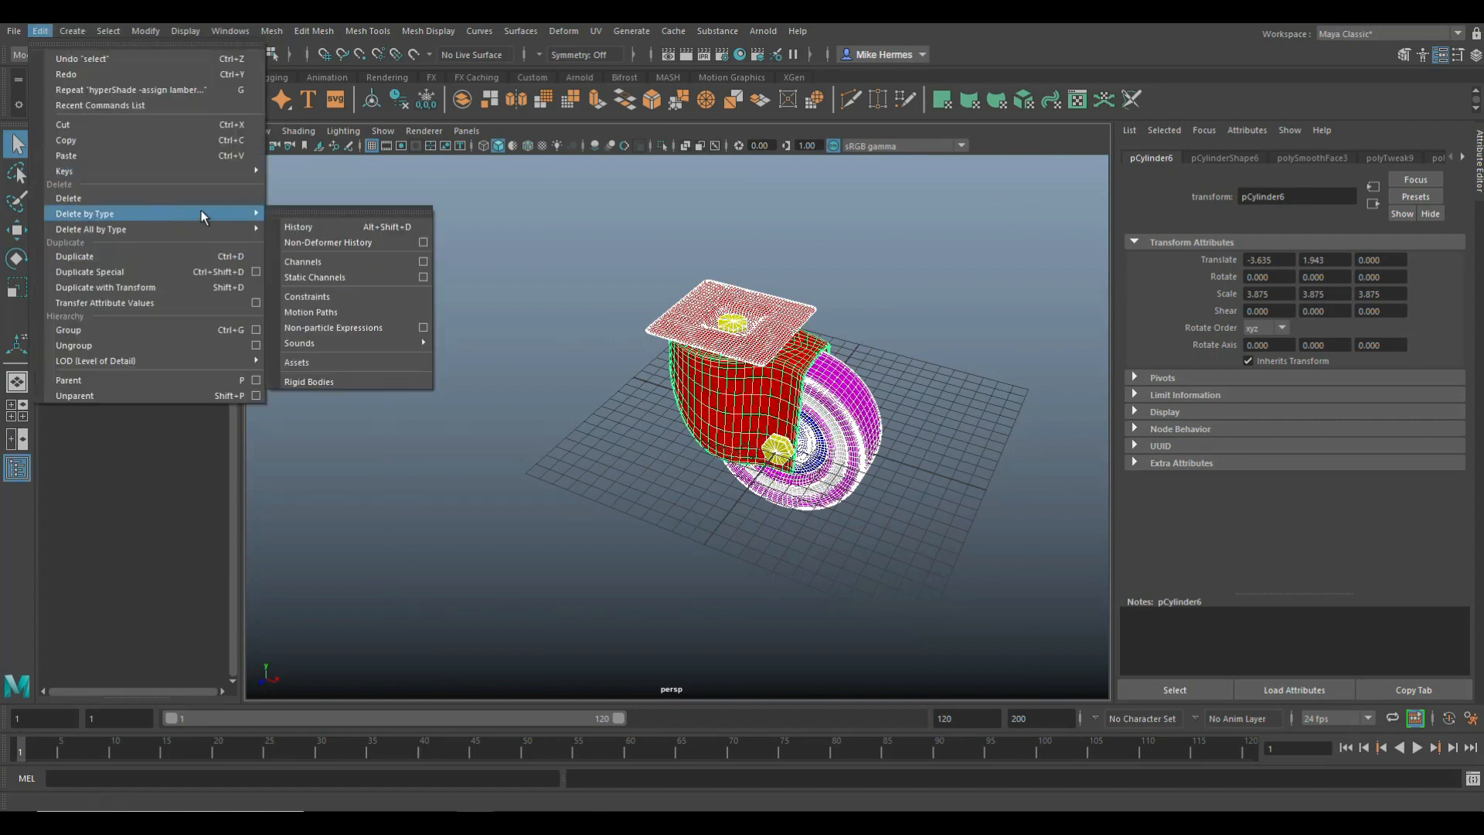
left_click(323, 227)
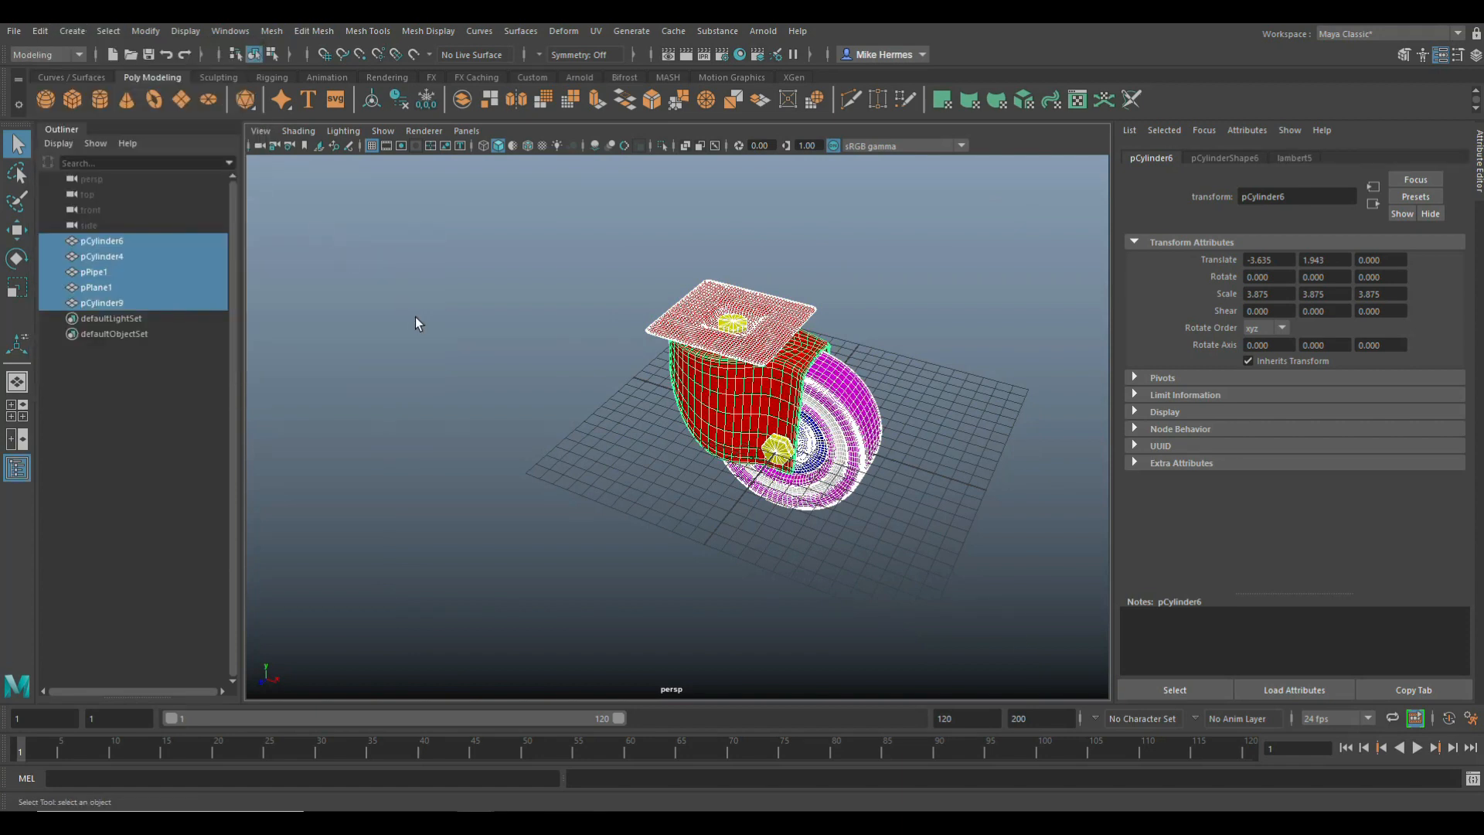
left_click(145, 31)
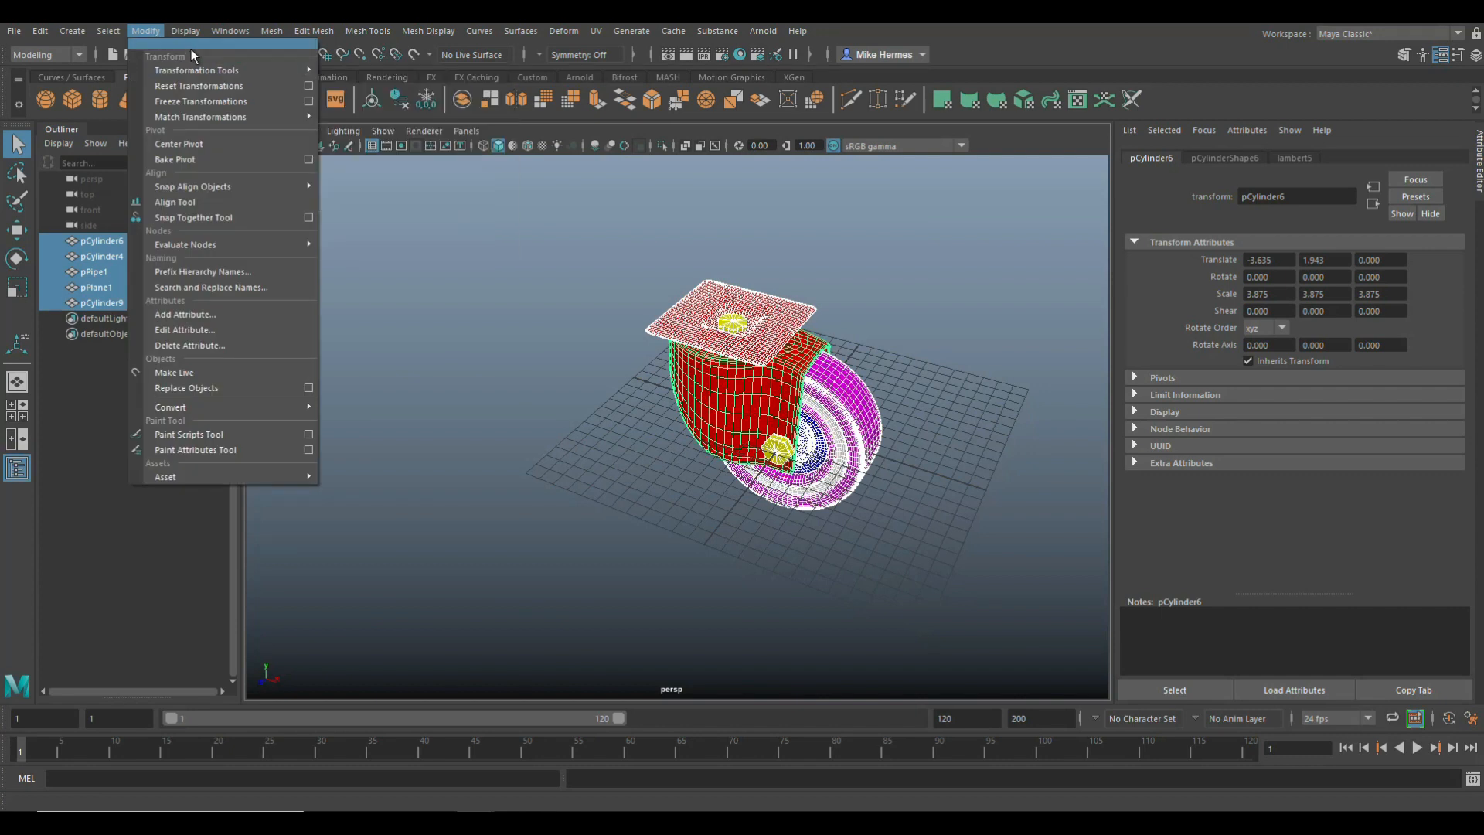
left_click(234, 102)
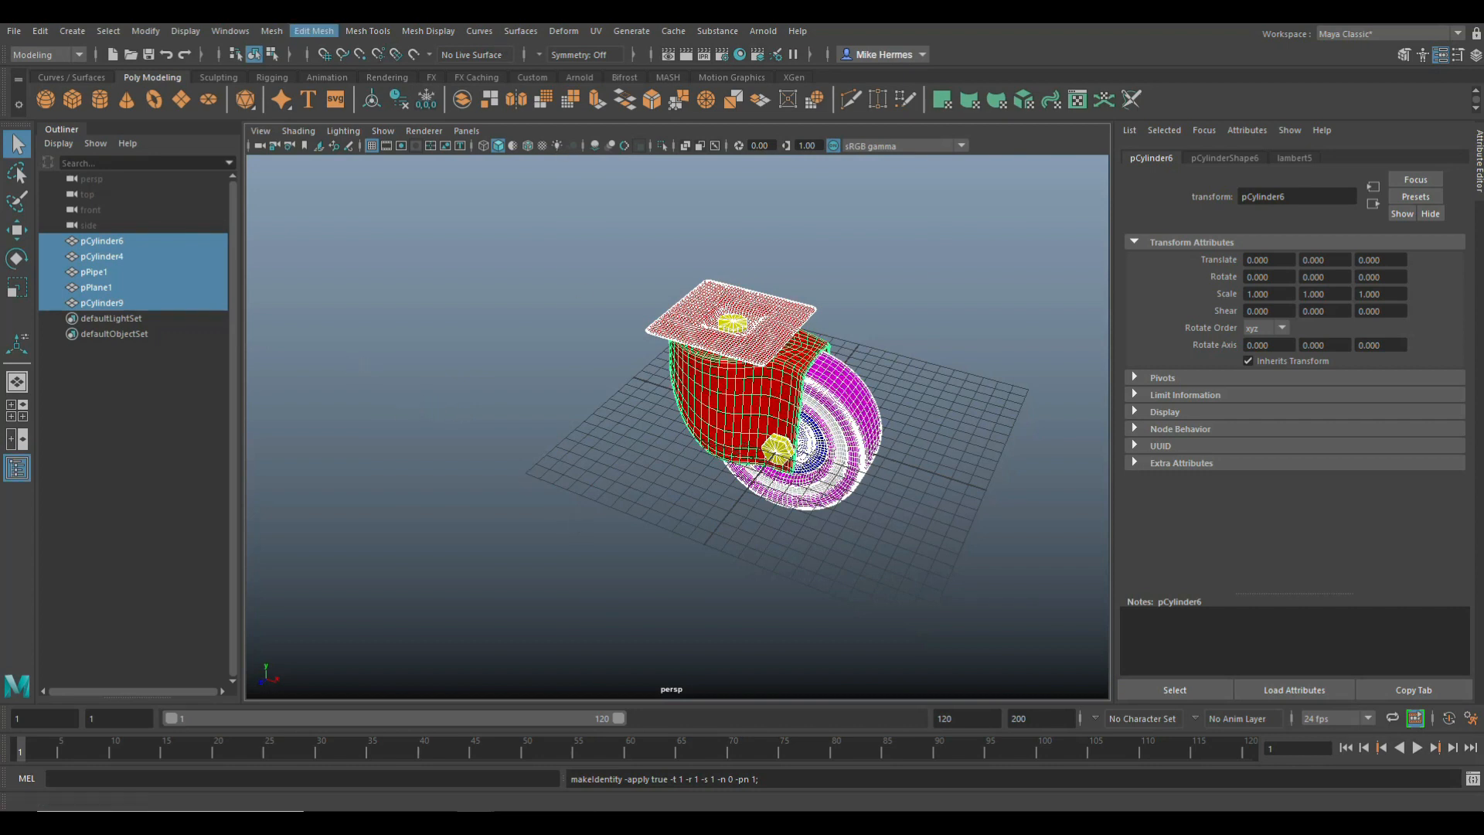
- Combine the selected caster parts into one mesh and delete the combined mesh's construction history
left_click(272, 31)
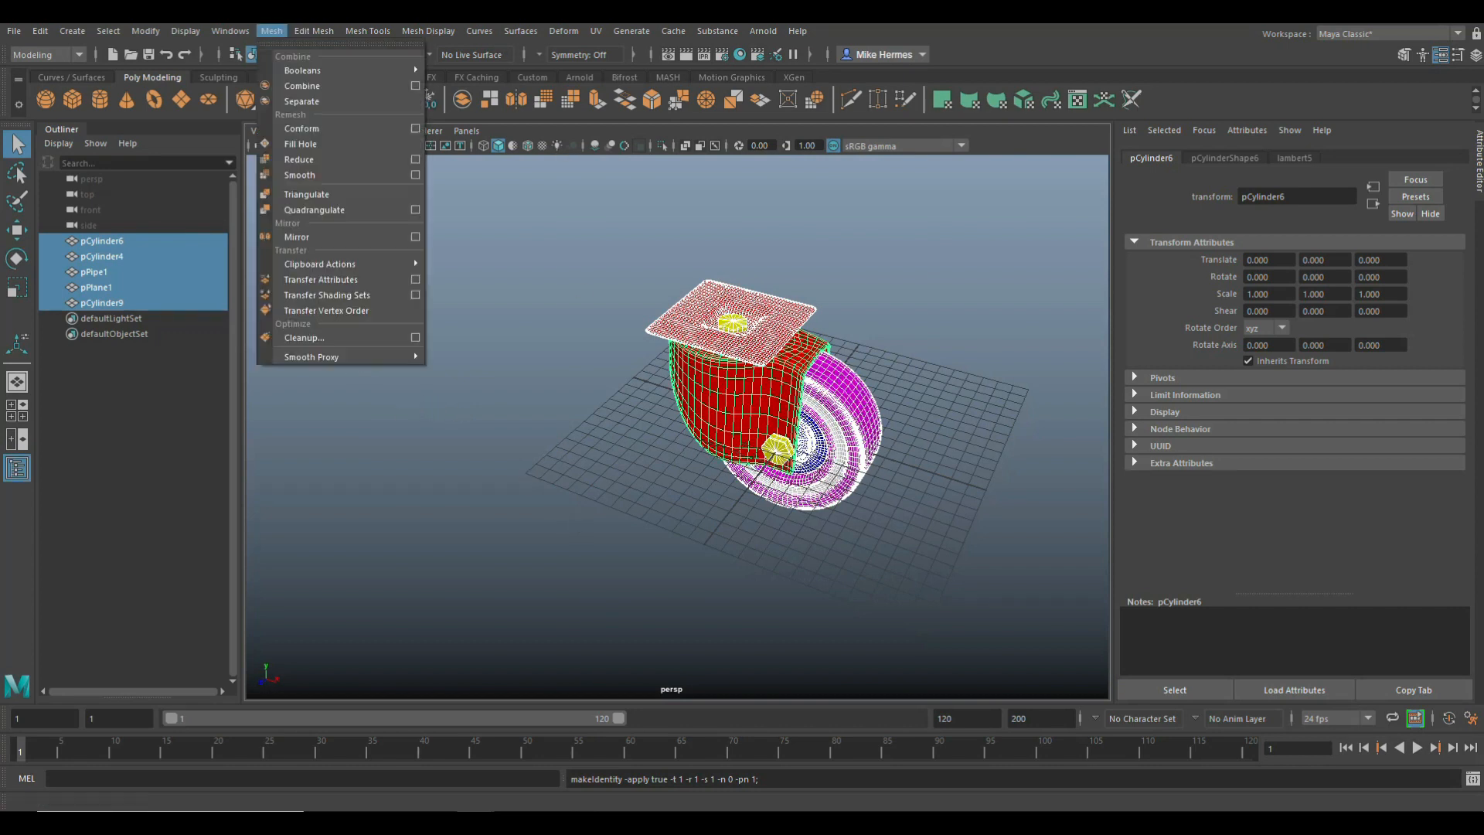
left_click(335, 86)
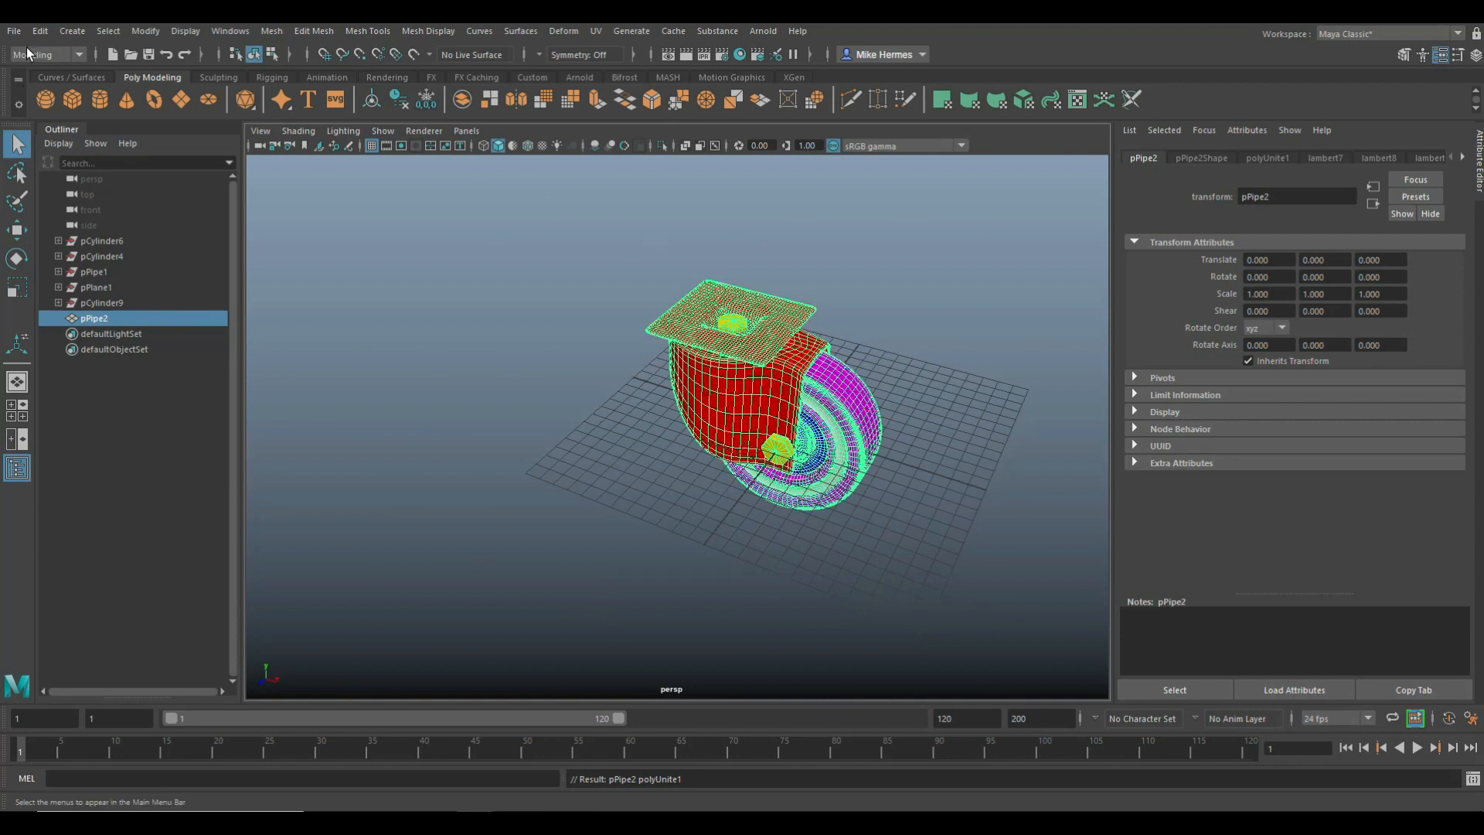
left_click(40, 31)
mouse_move(163, 215)
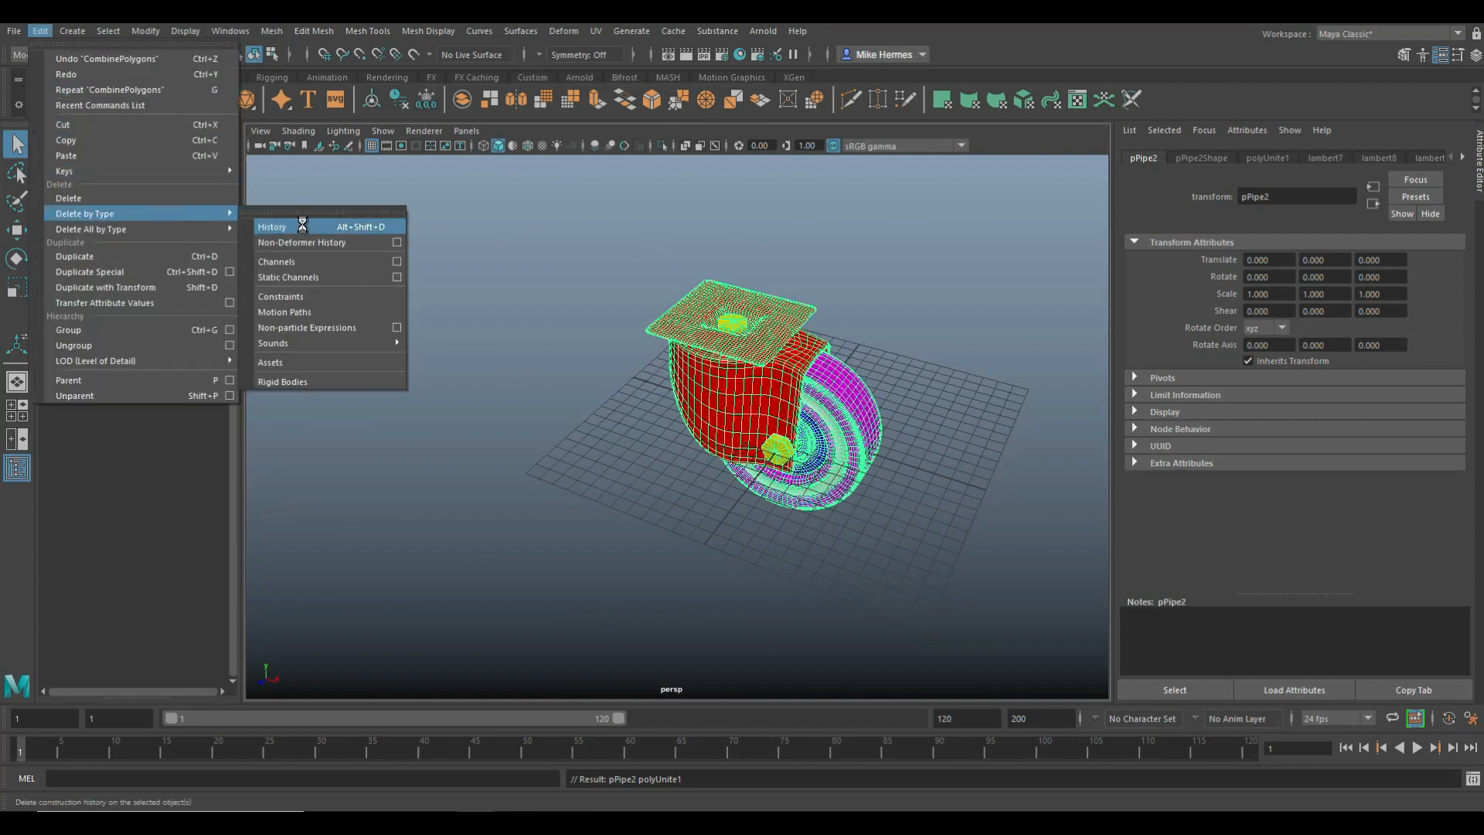
left_click(302, 227)
- Freeze the transformations of the combined caster mesh
left_click(145, 31)
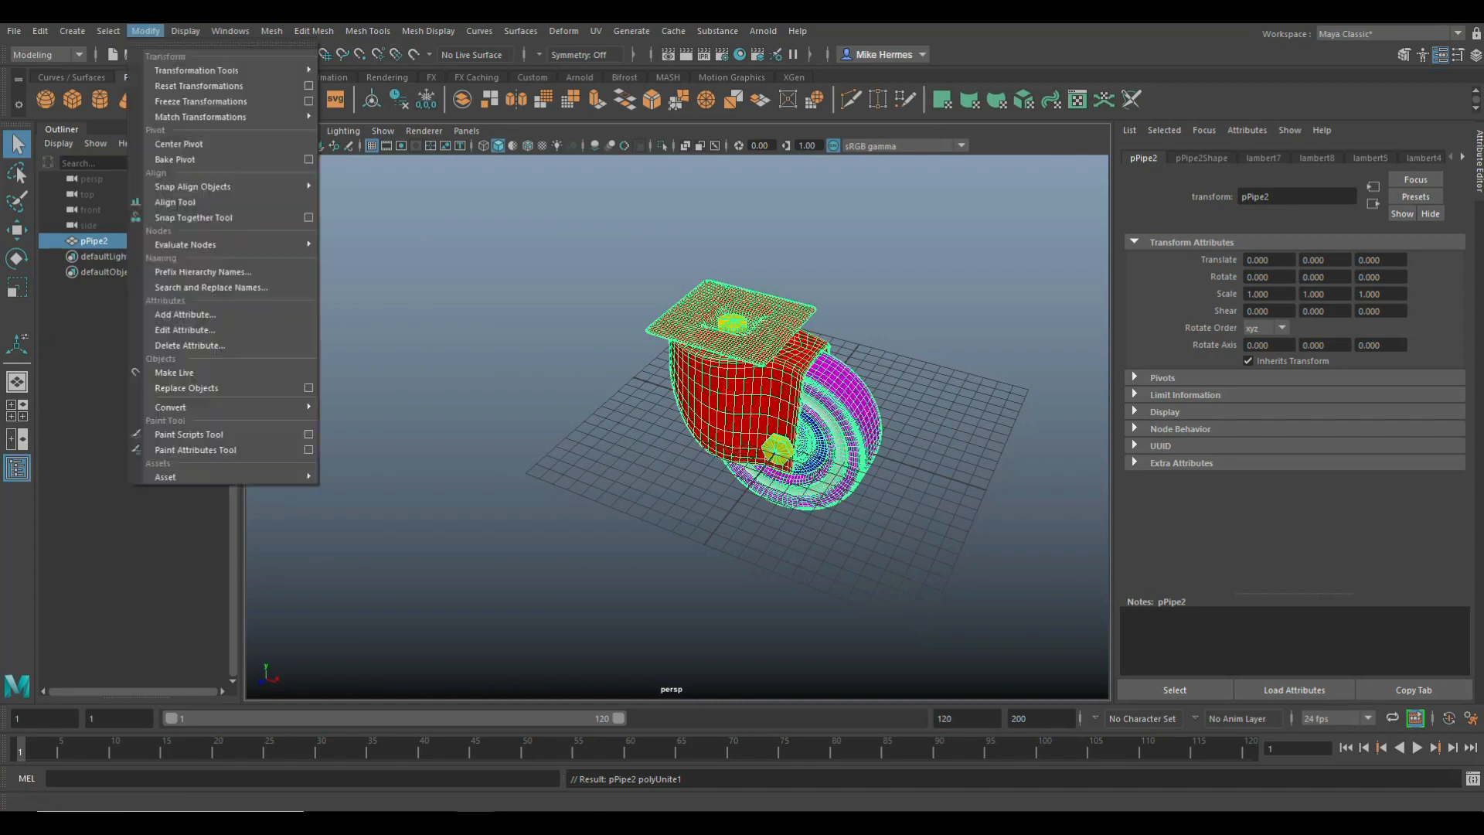
left_click(208, 103)
left_click(146, 30)
left_click(293, 257)
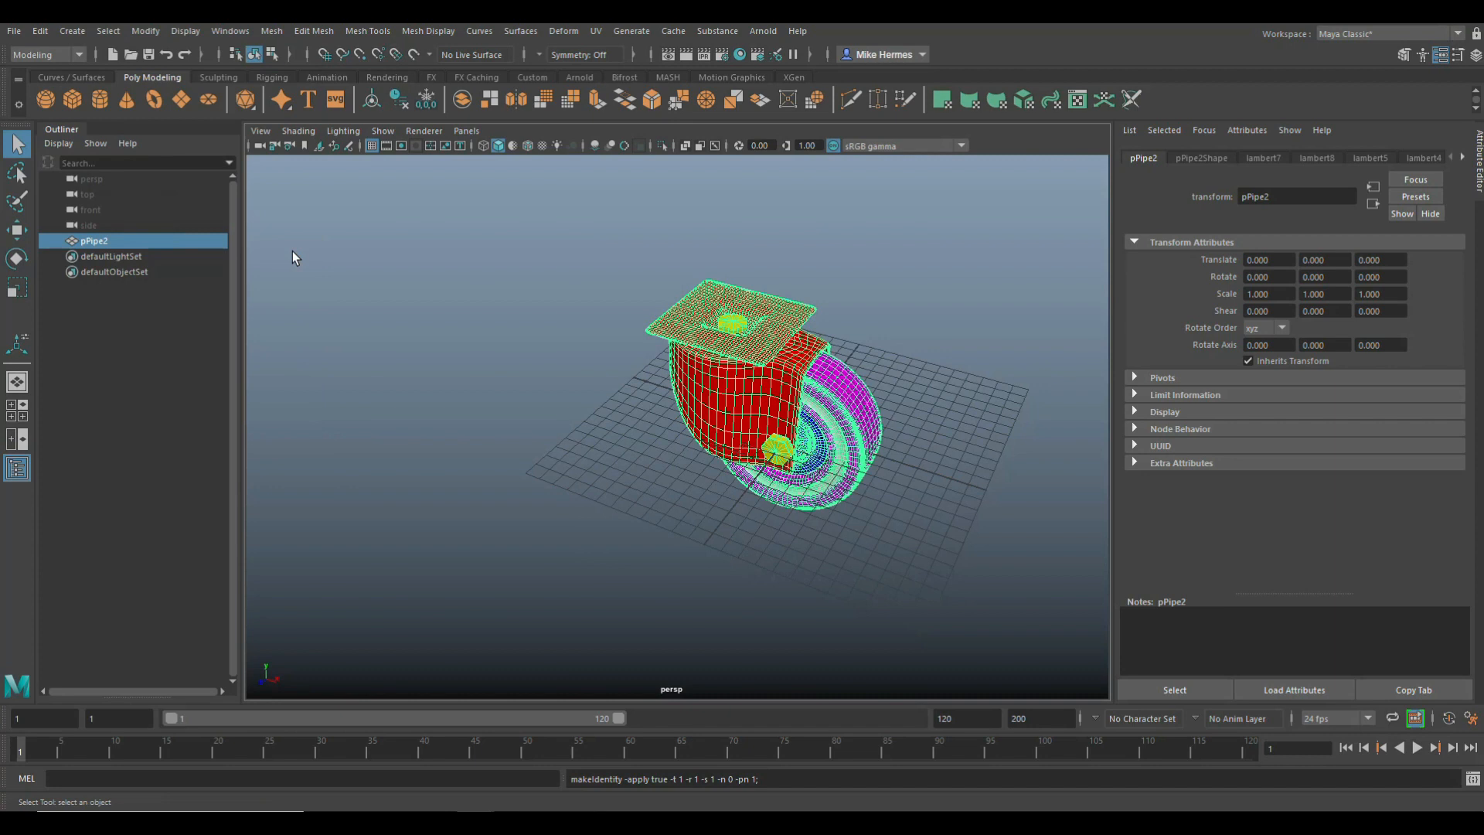
- Rename the combined caster mesh to CasterColorID
double_click(109, 240)
type("Ca")
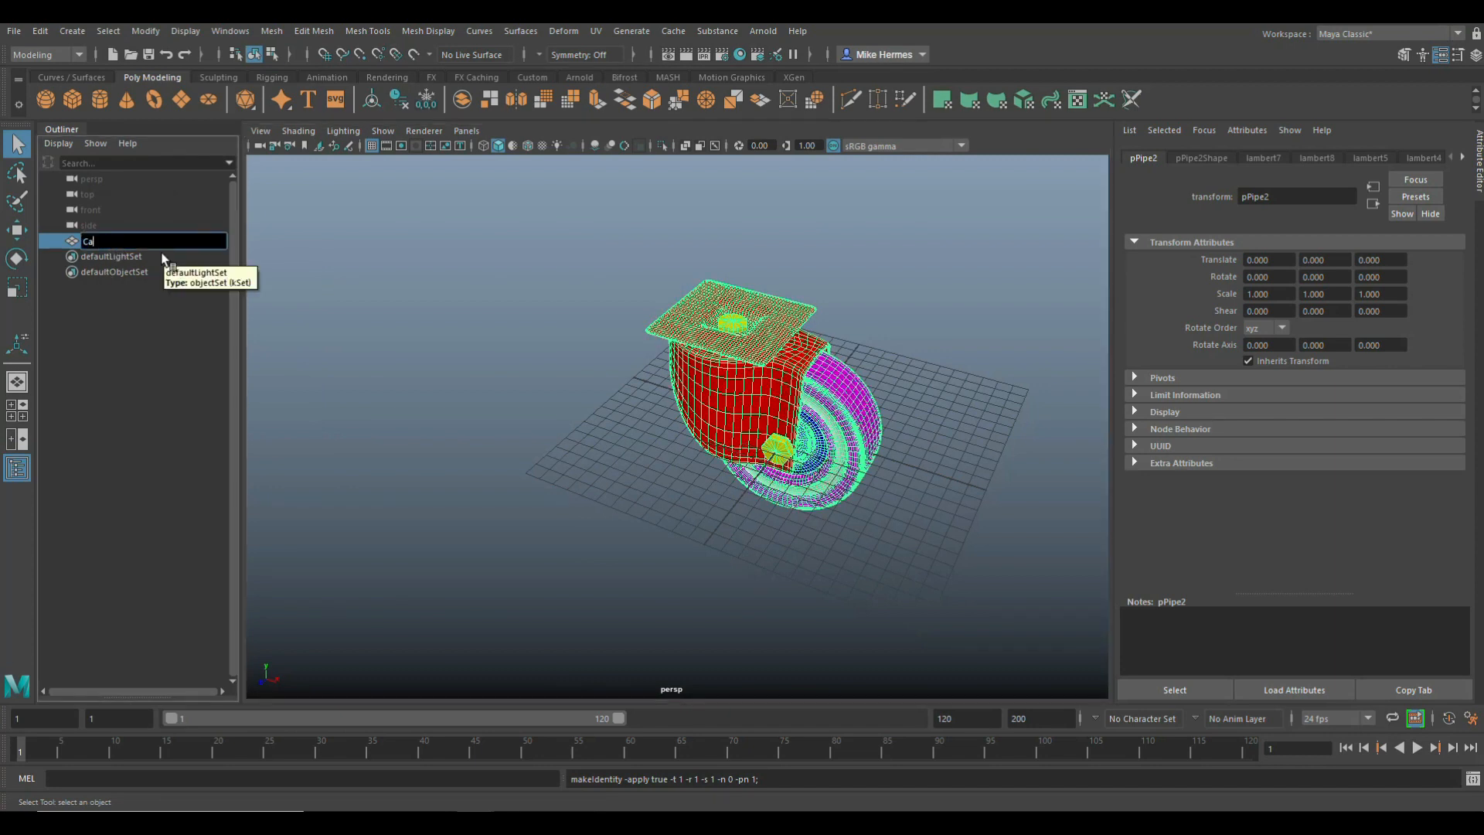
type("sterColorID")
left_click(368, 381)
- Export only the CasterColorID mesh to the Desktop as an FBX file named CasterColorID
left_click(99, 246)
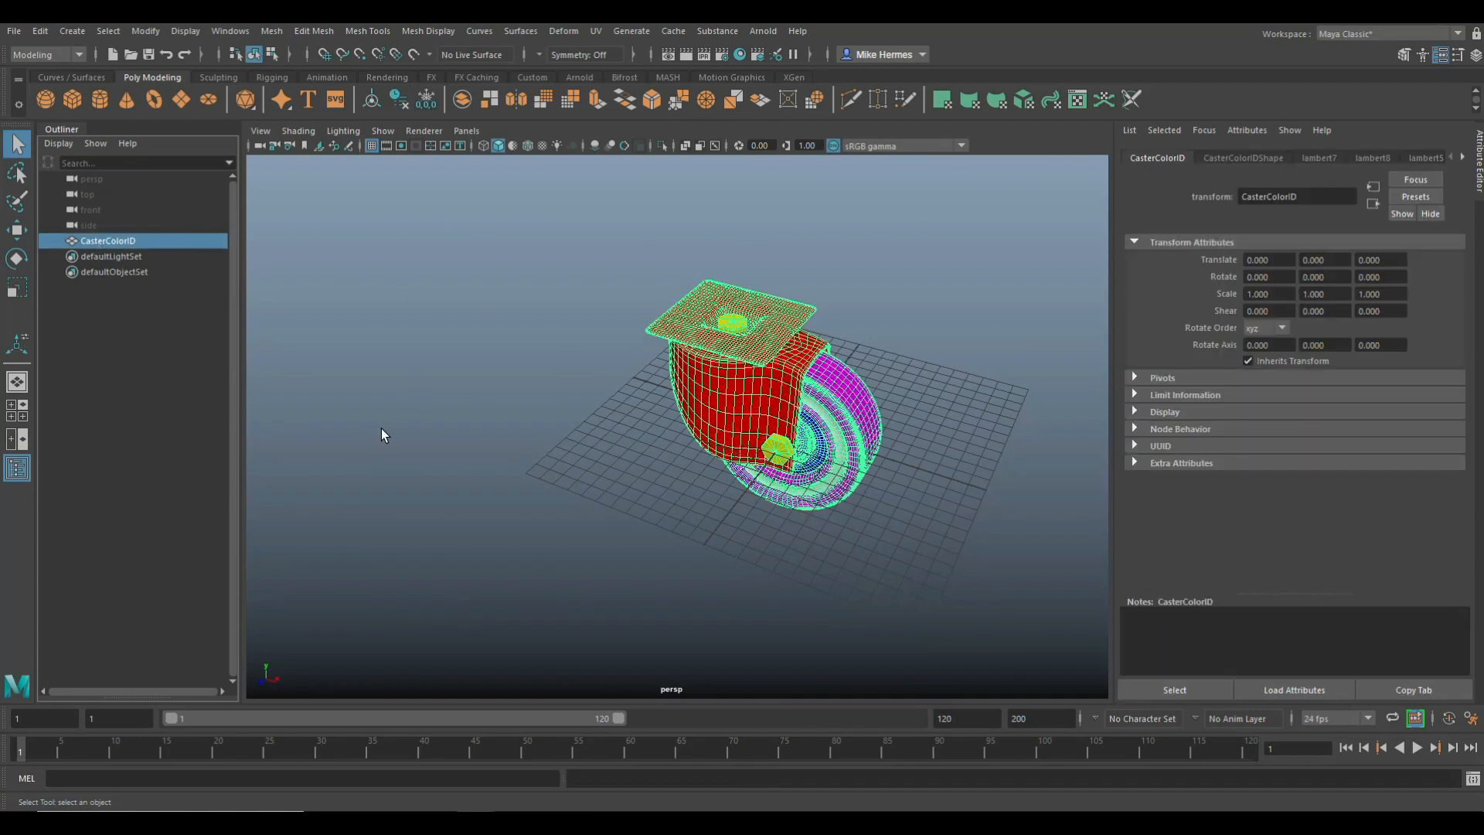
left_click(14, 31)
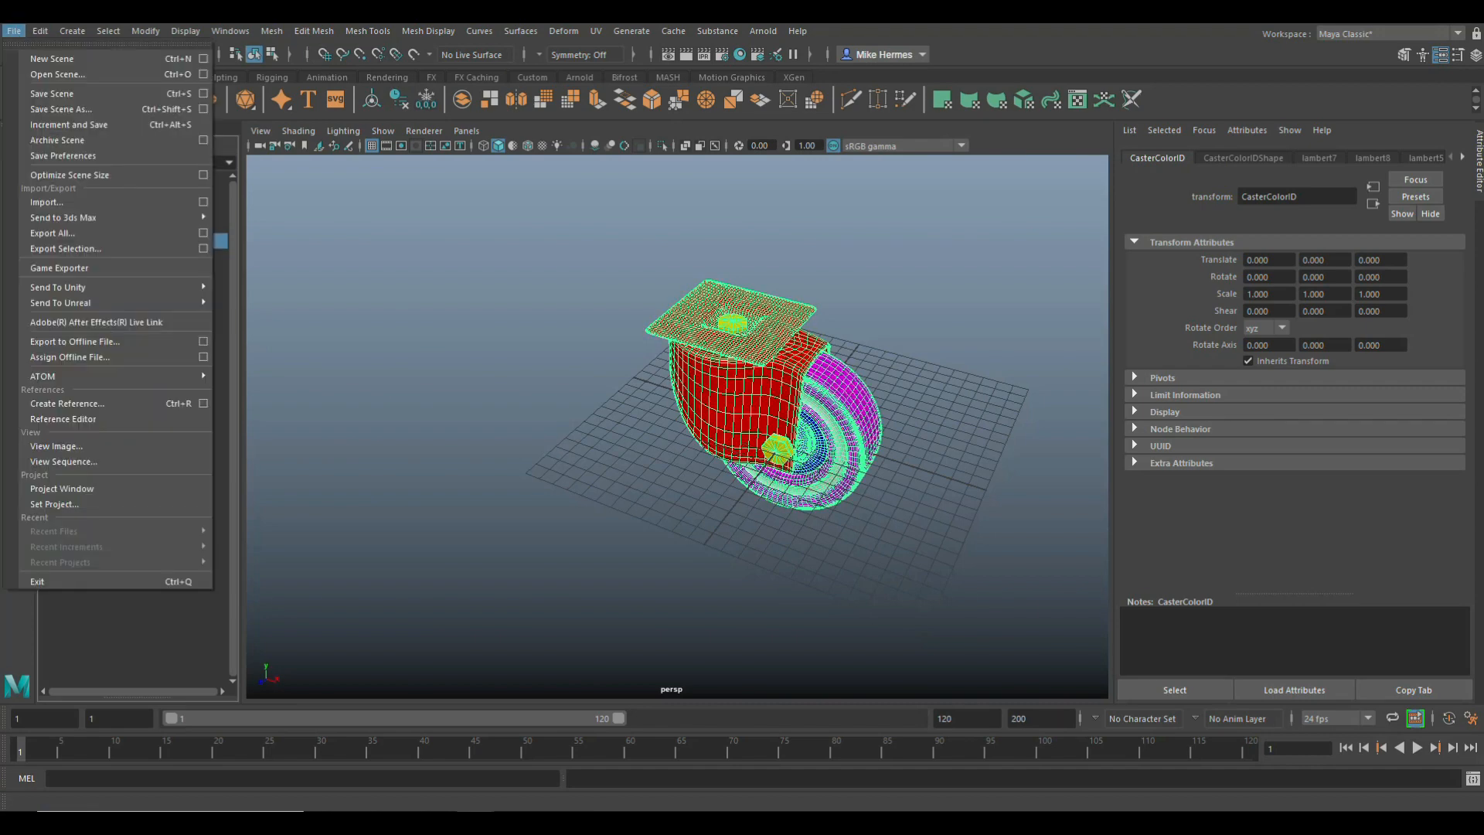
left_click(92, 249)
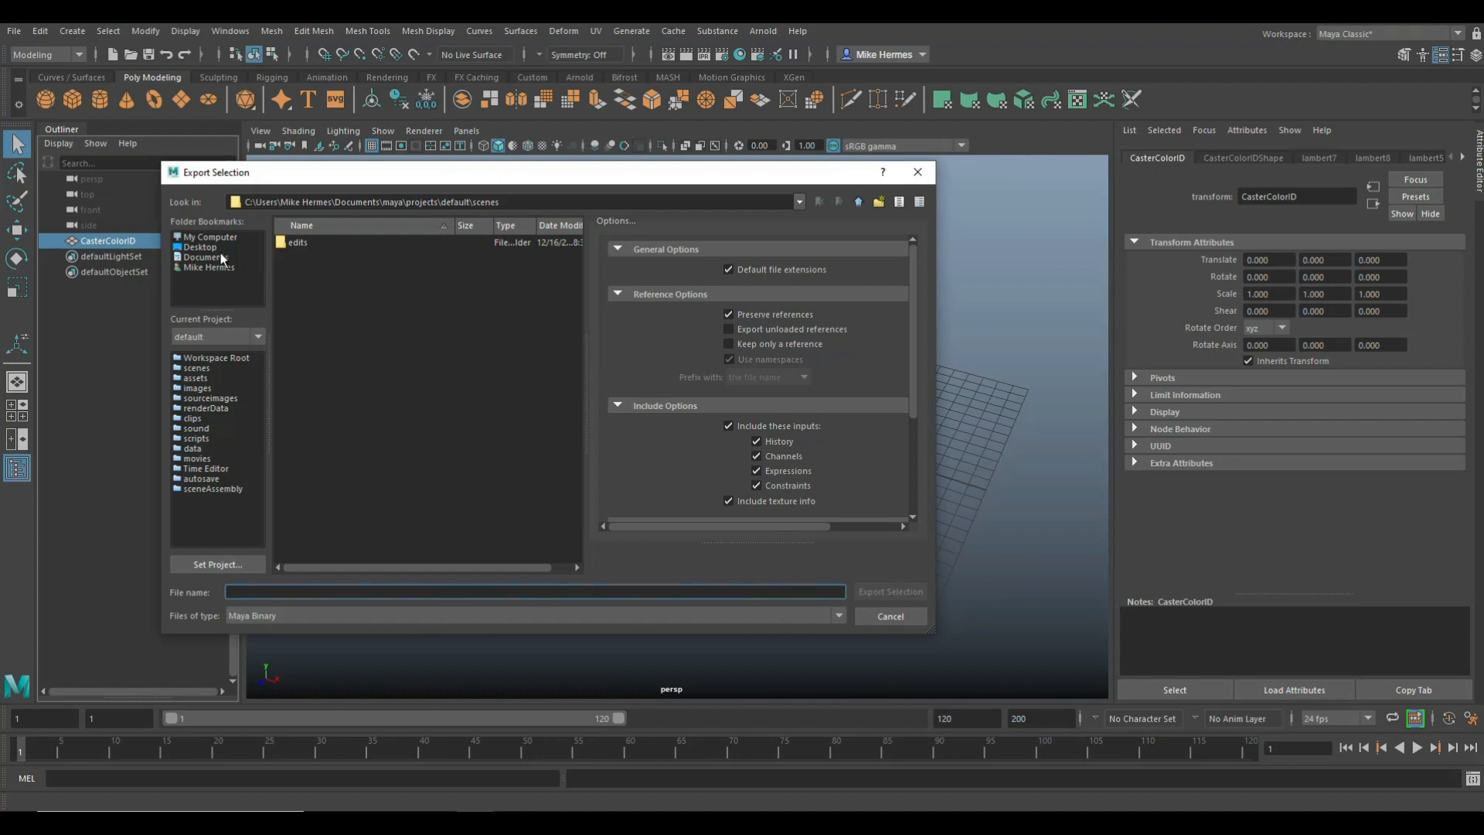
left_click(194, 247)
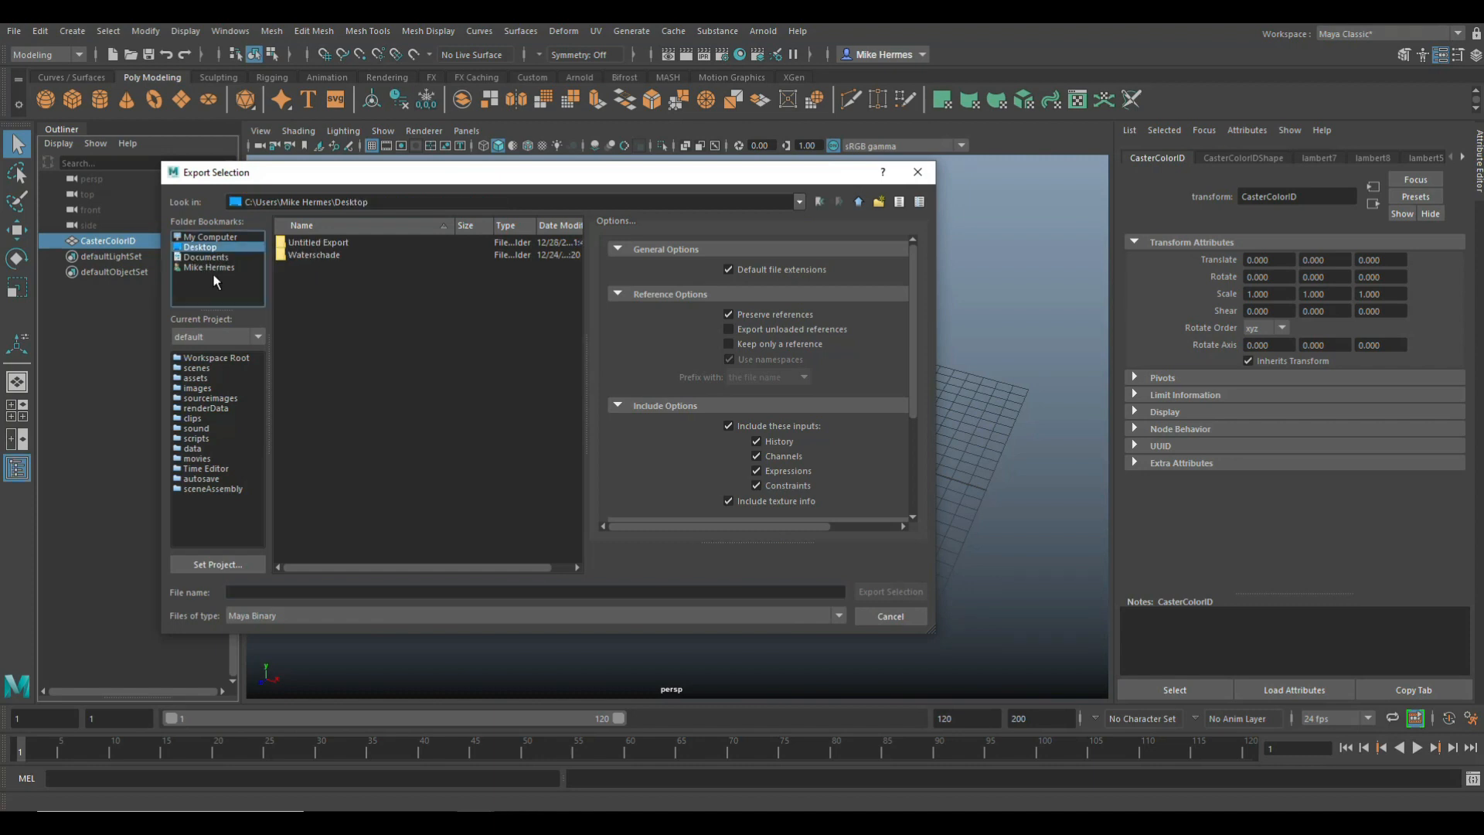
left_click(280, 592)
type("CasterColorID")
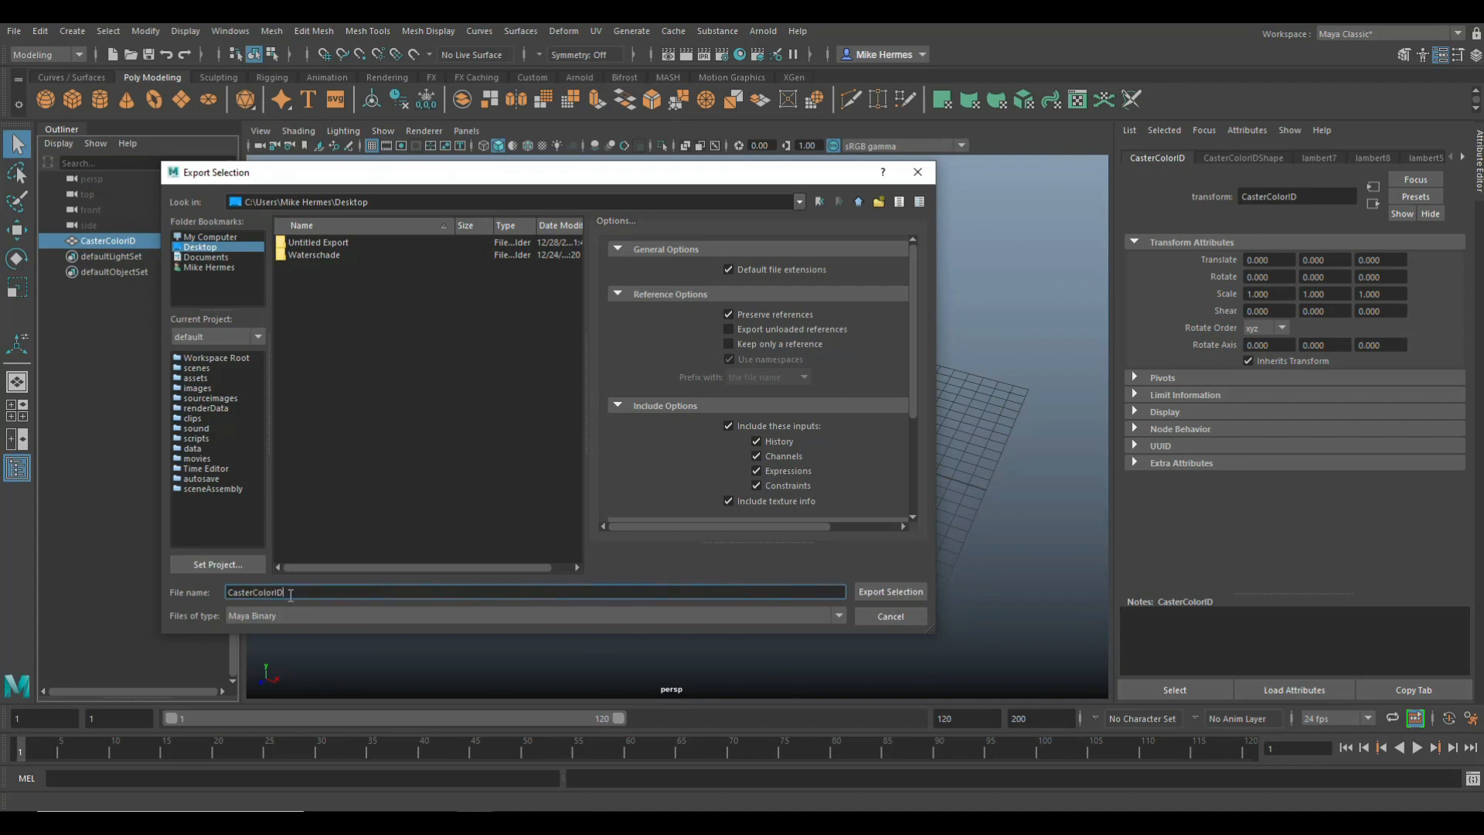
left_click(277, 616)
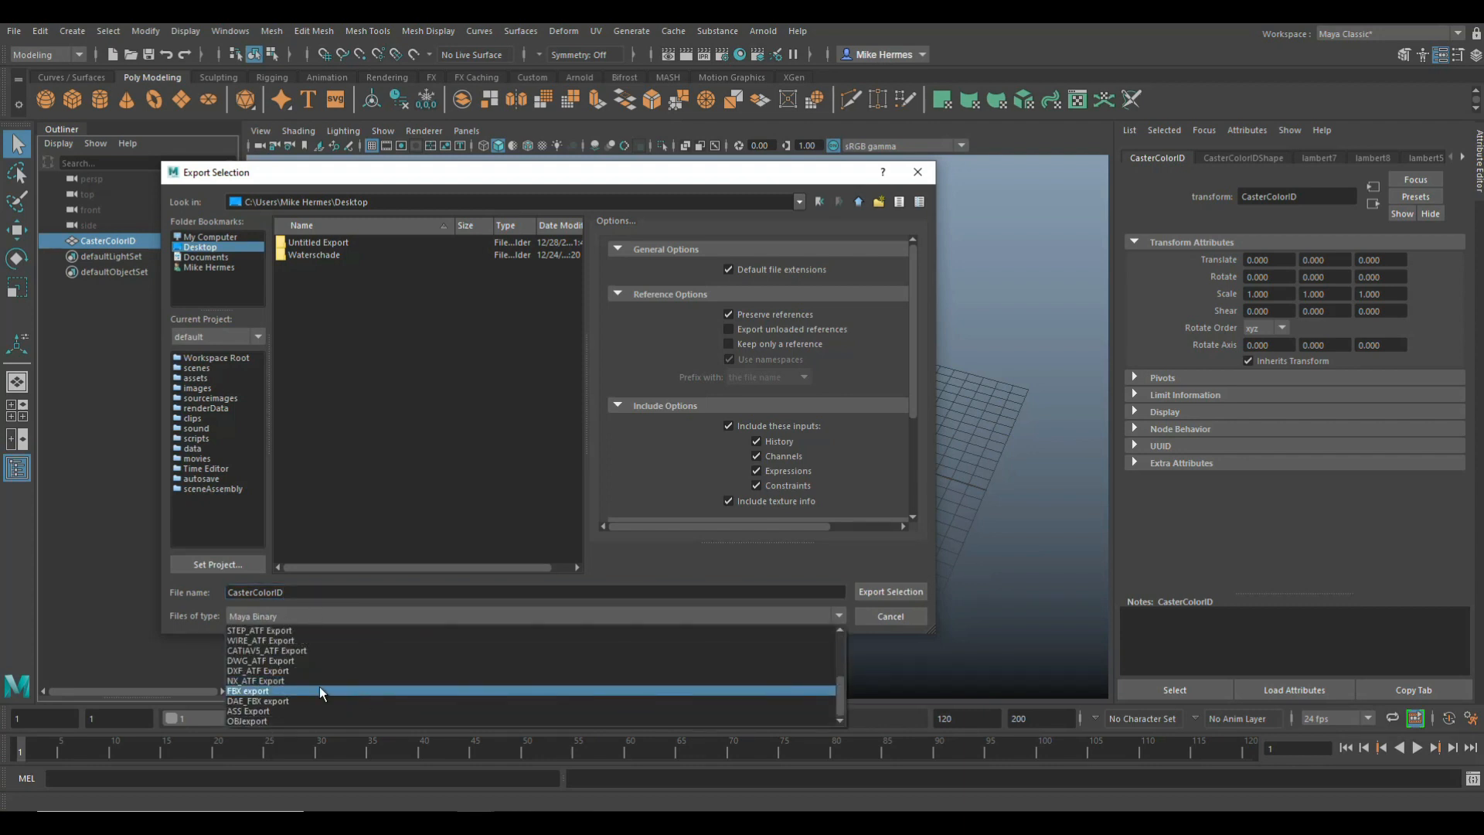
left_click(320, 690)
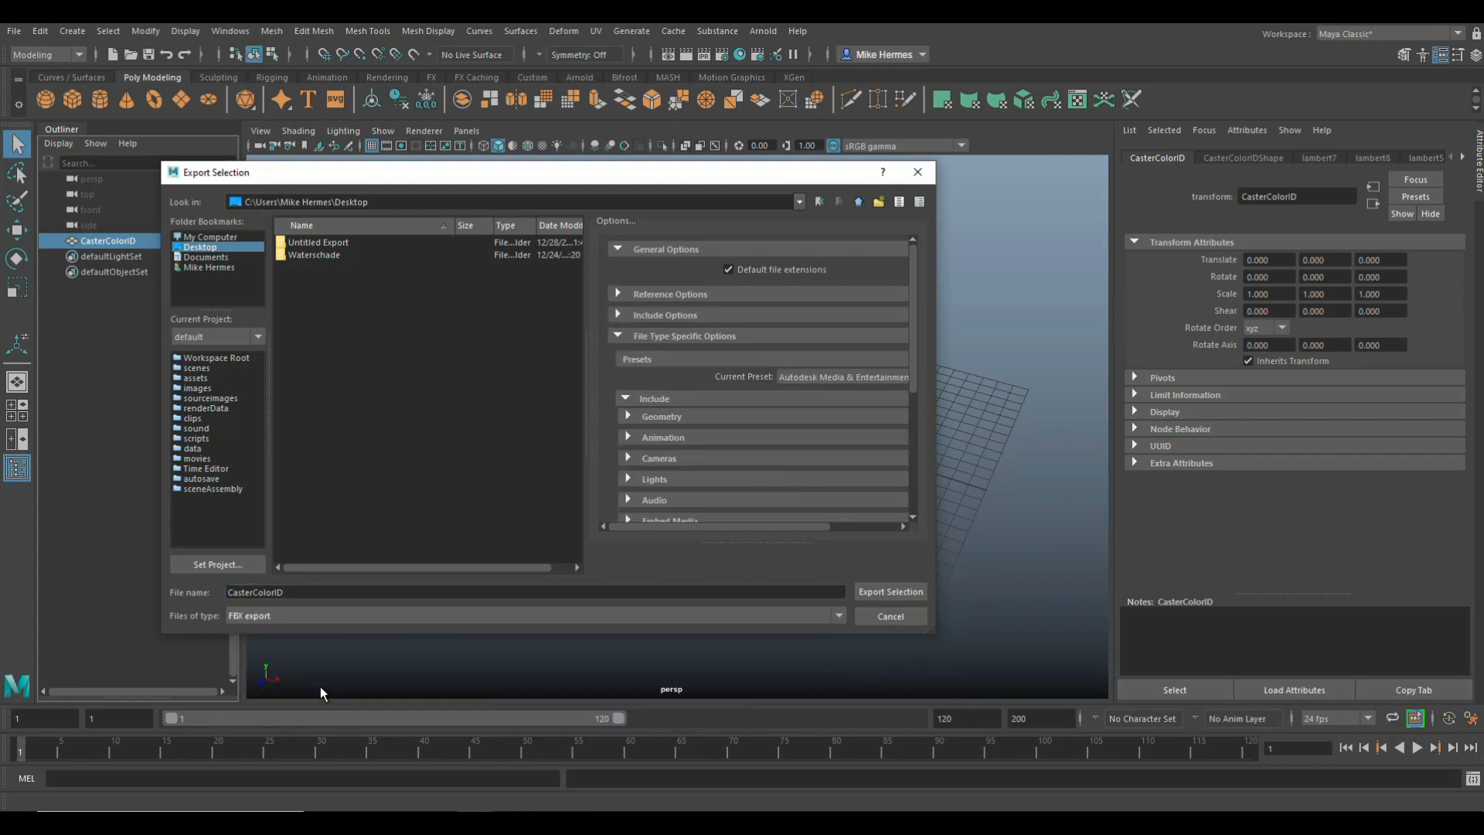
left_click(893, 593)
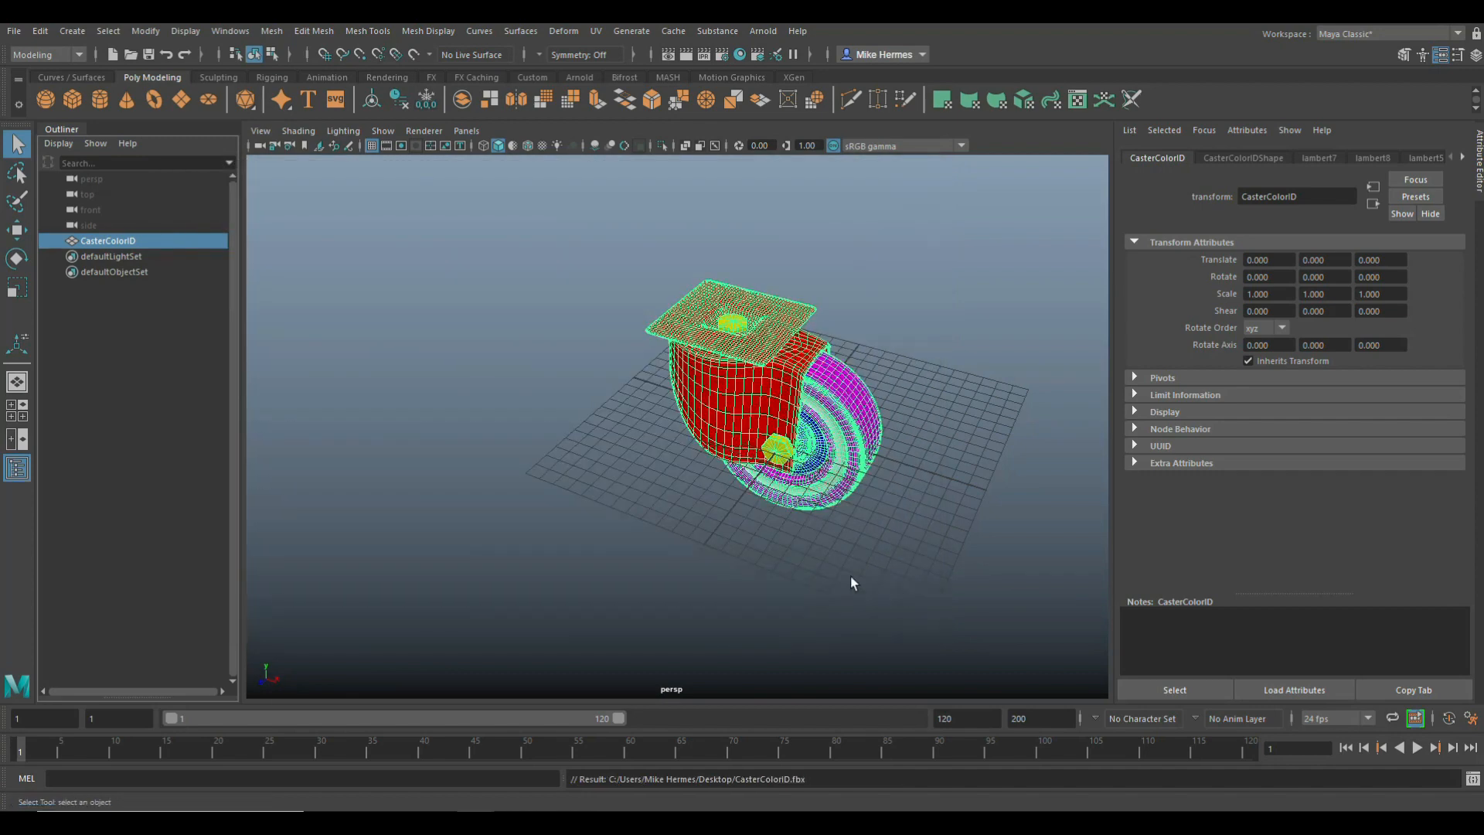
- Check in Maya's Plug-in Manager whether the fbxmaya.mll plug-in is loaded, and close the manager
left_click(237, 34)
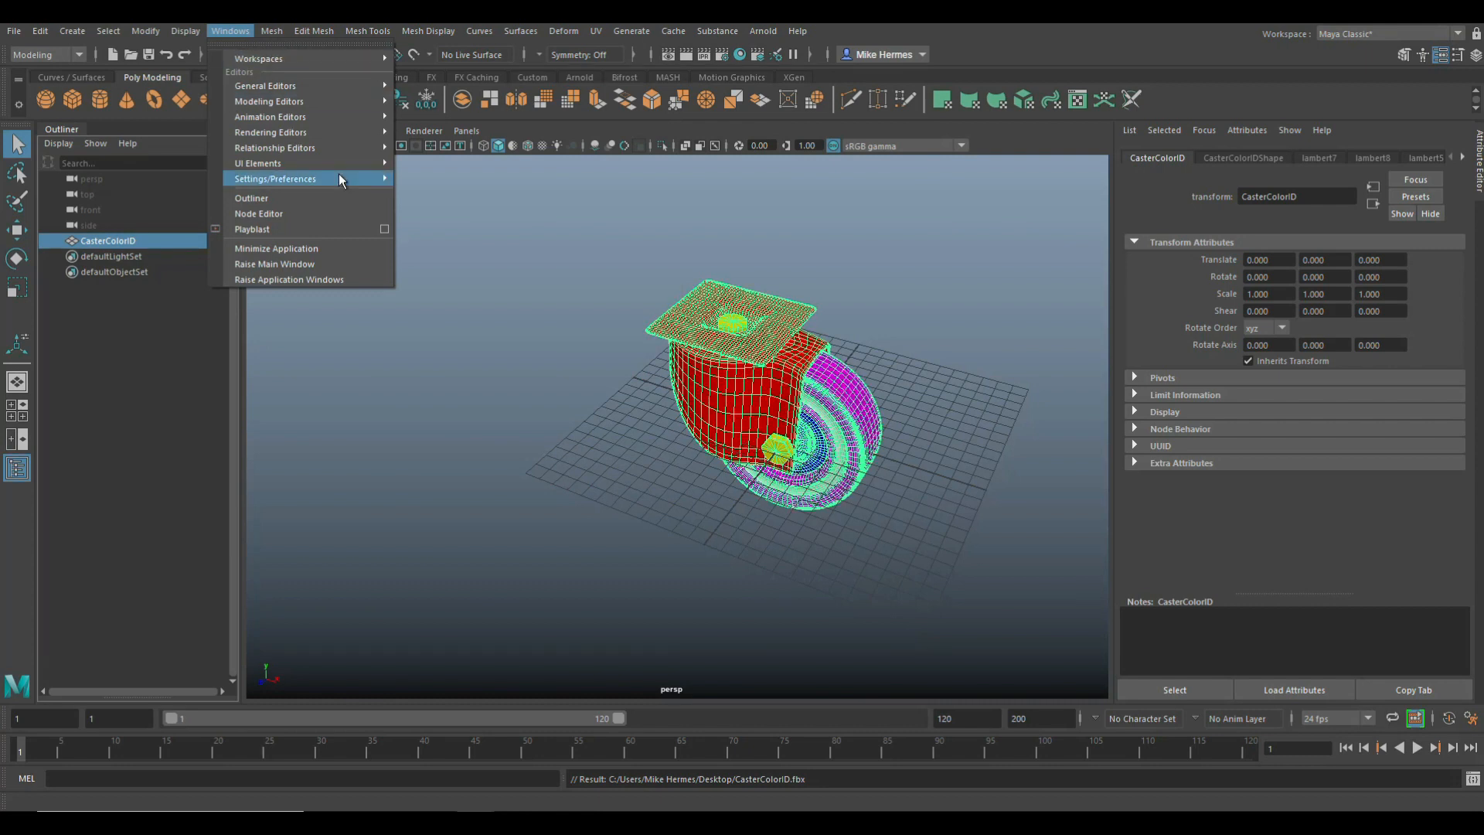
mouse_move(369, 180)
left_click(480, 294)
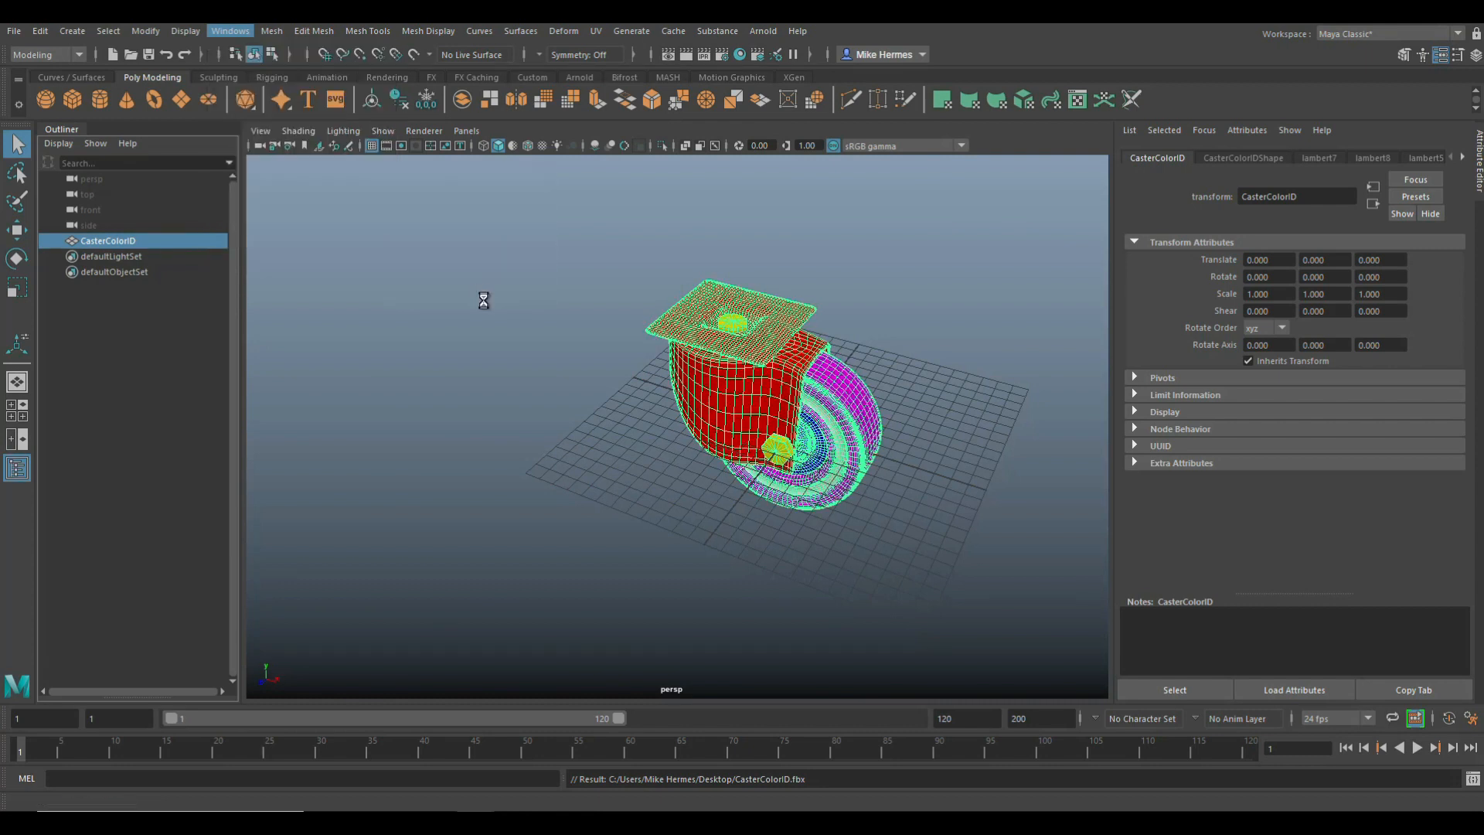
scroll(657, 433, "down", 2)
scroll(684, 457, "down", 5)
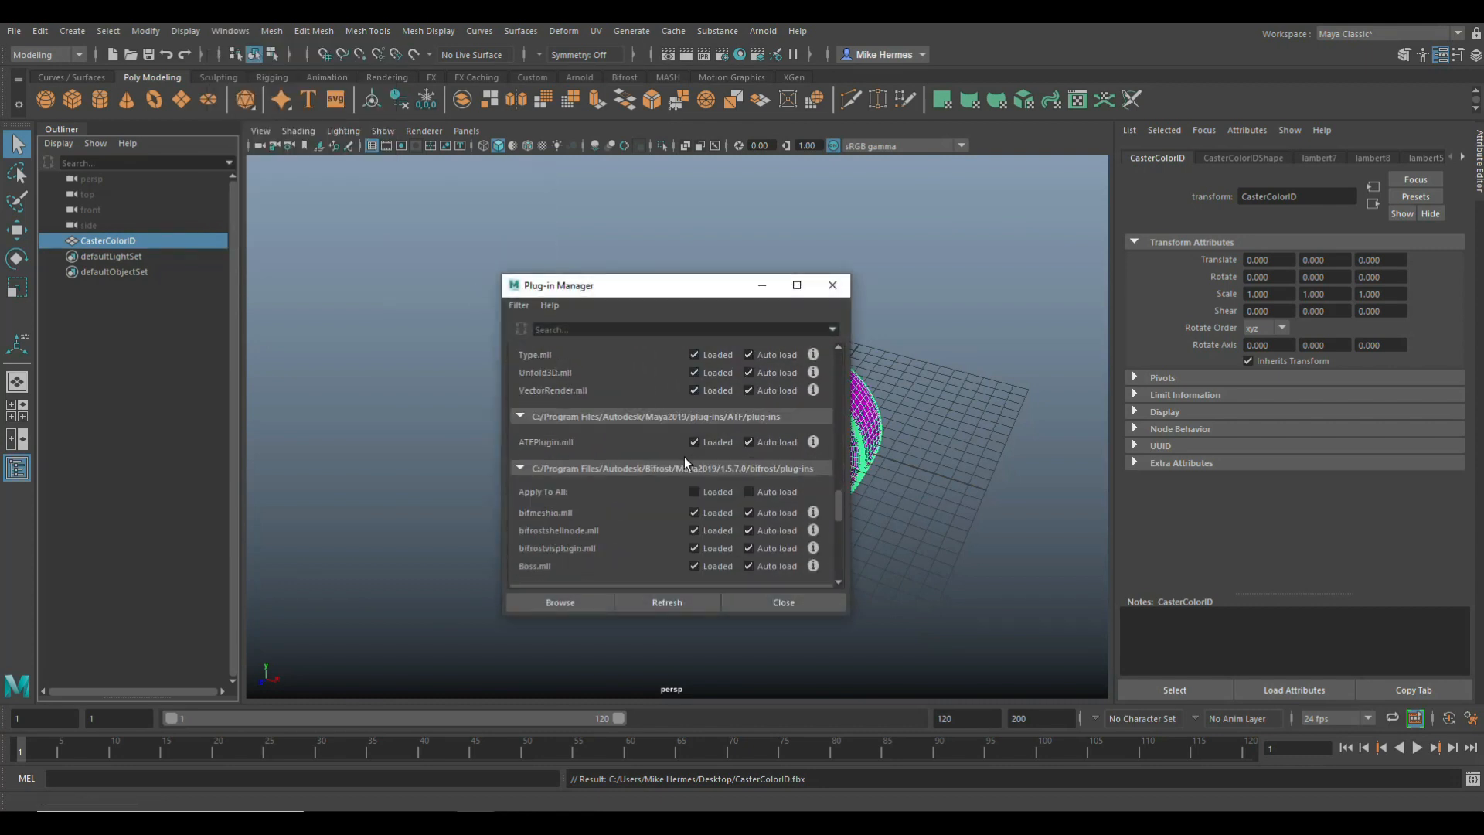
scroll(698, 481, "down", 3)
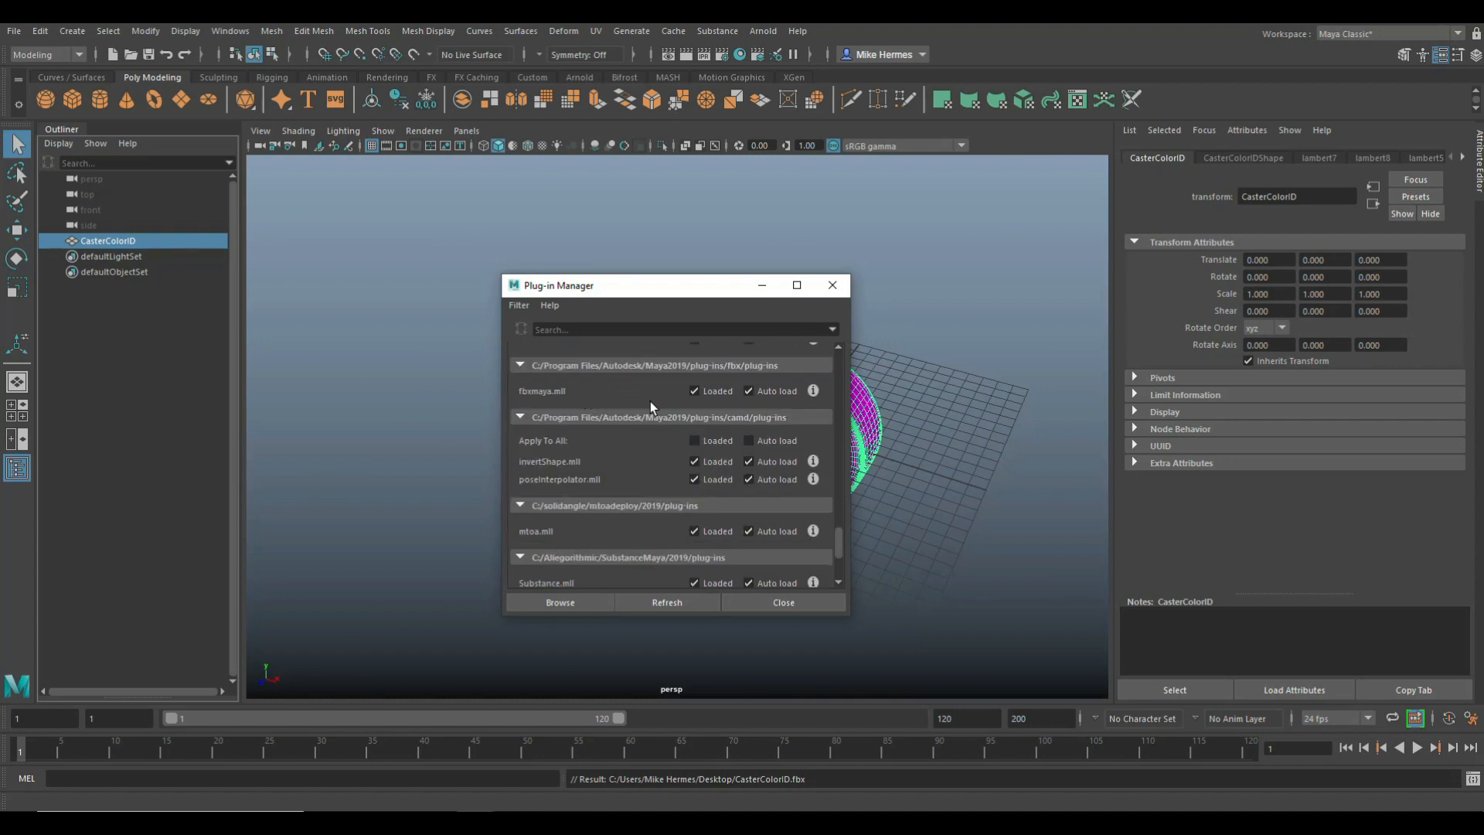
left_click(832, 285)
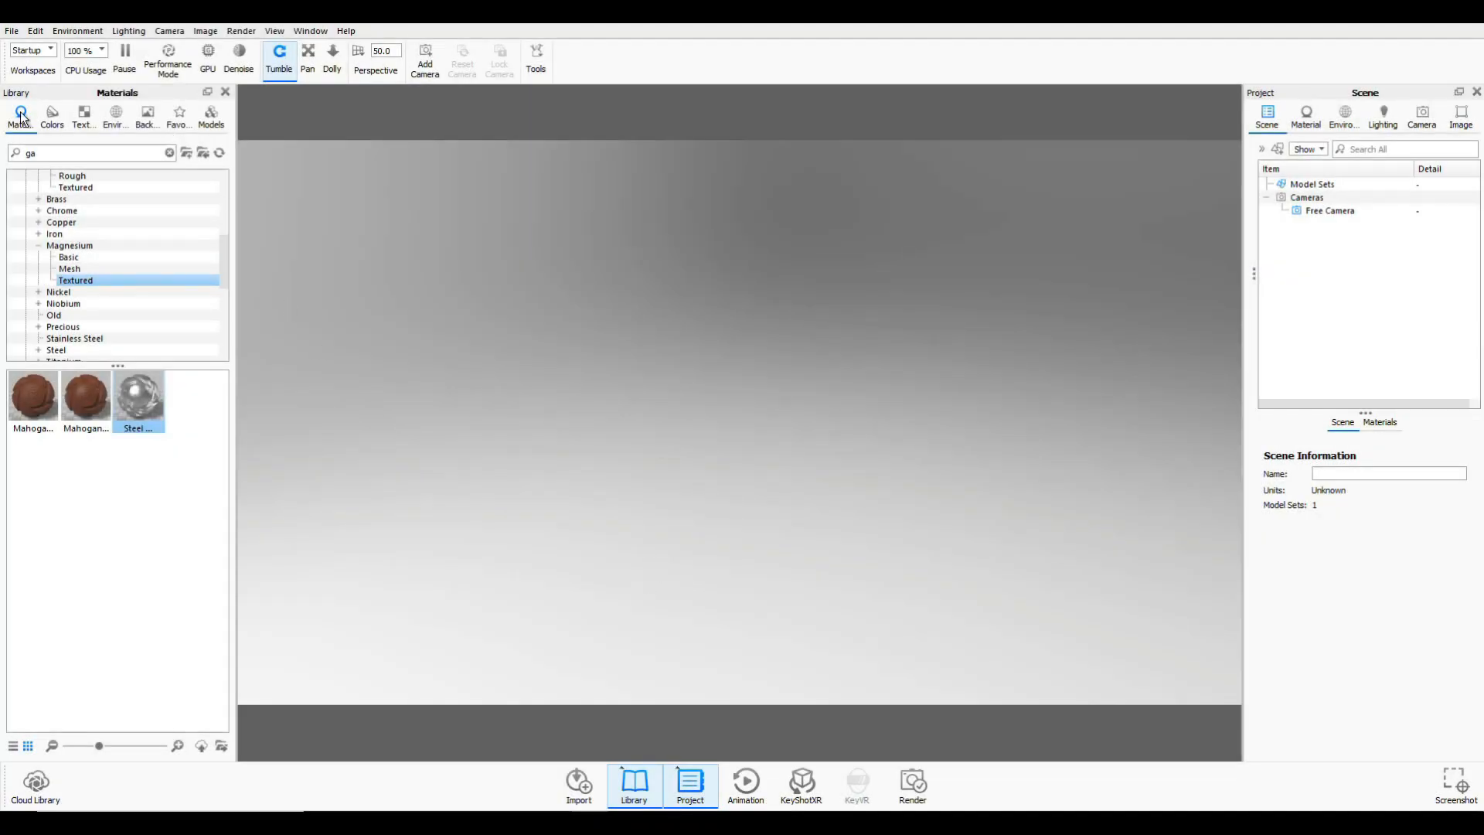
- Switch to KeyShot and import the CasterColorID file from the Desktop into the empty scene
left_click(11, 31)
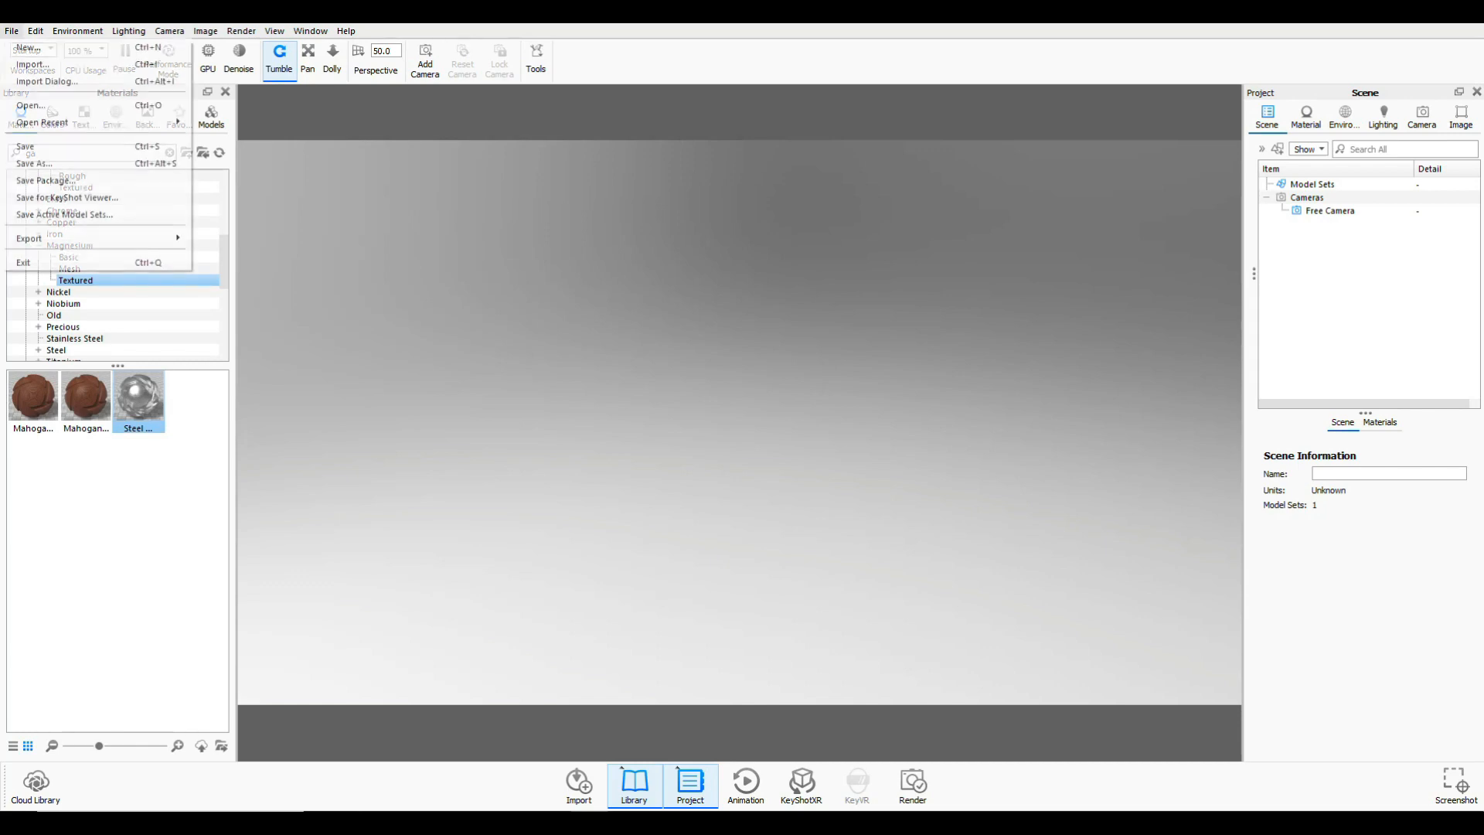
left_click(34, 65)
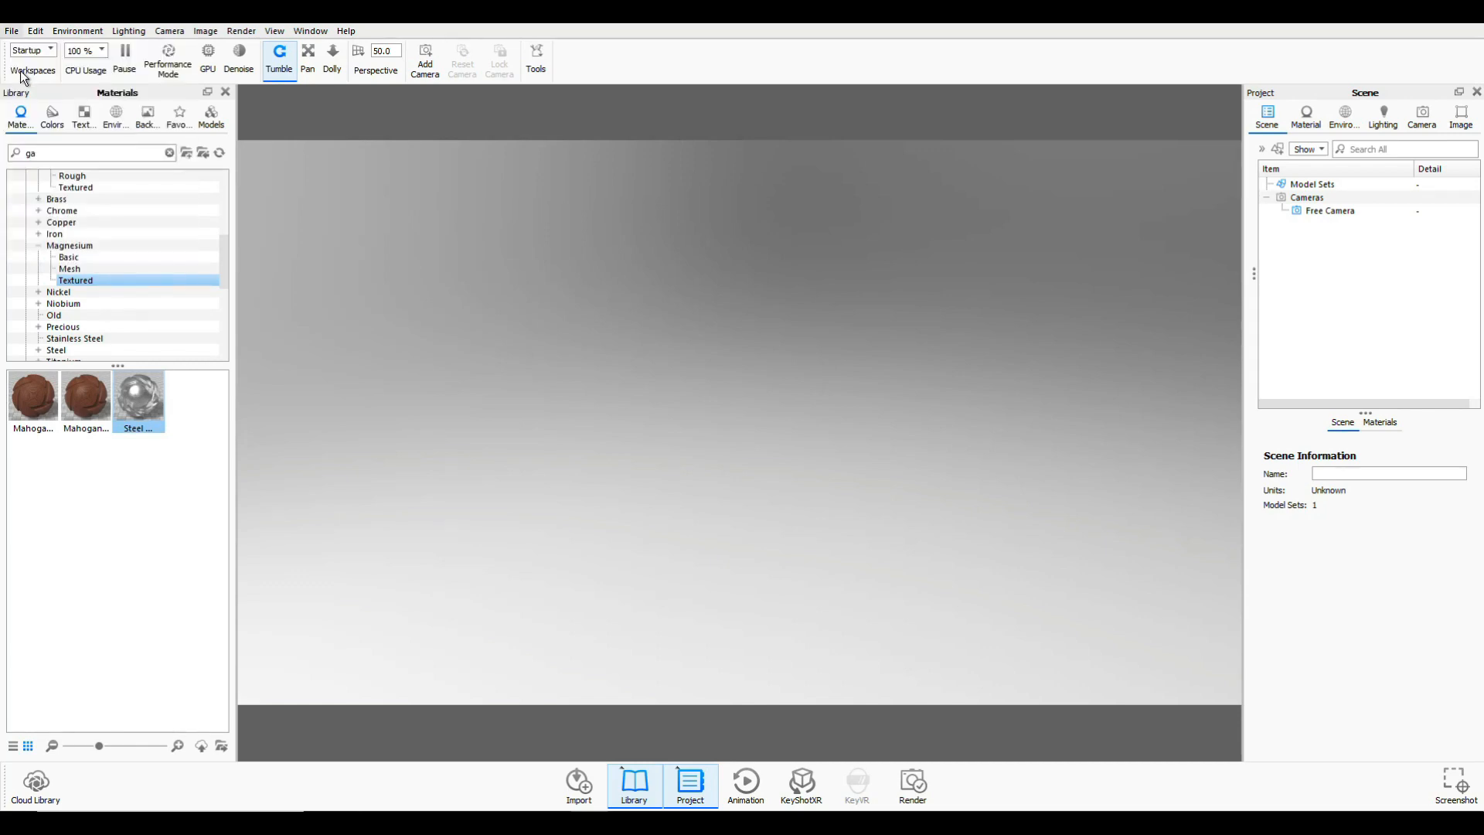
left_click(507, 178)
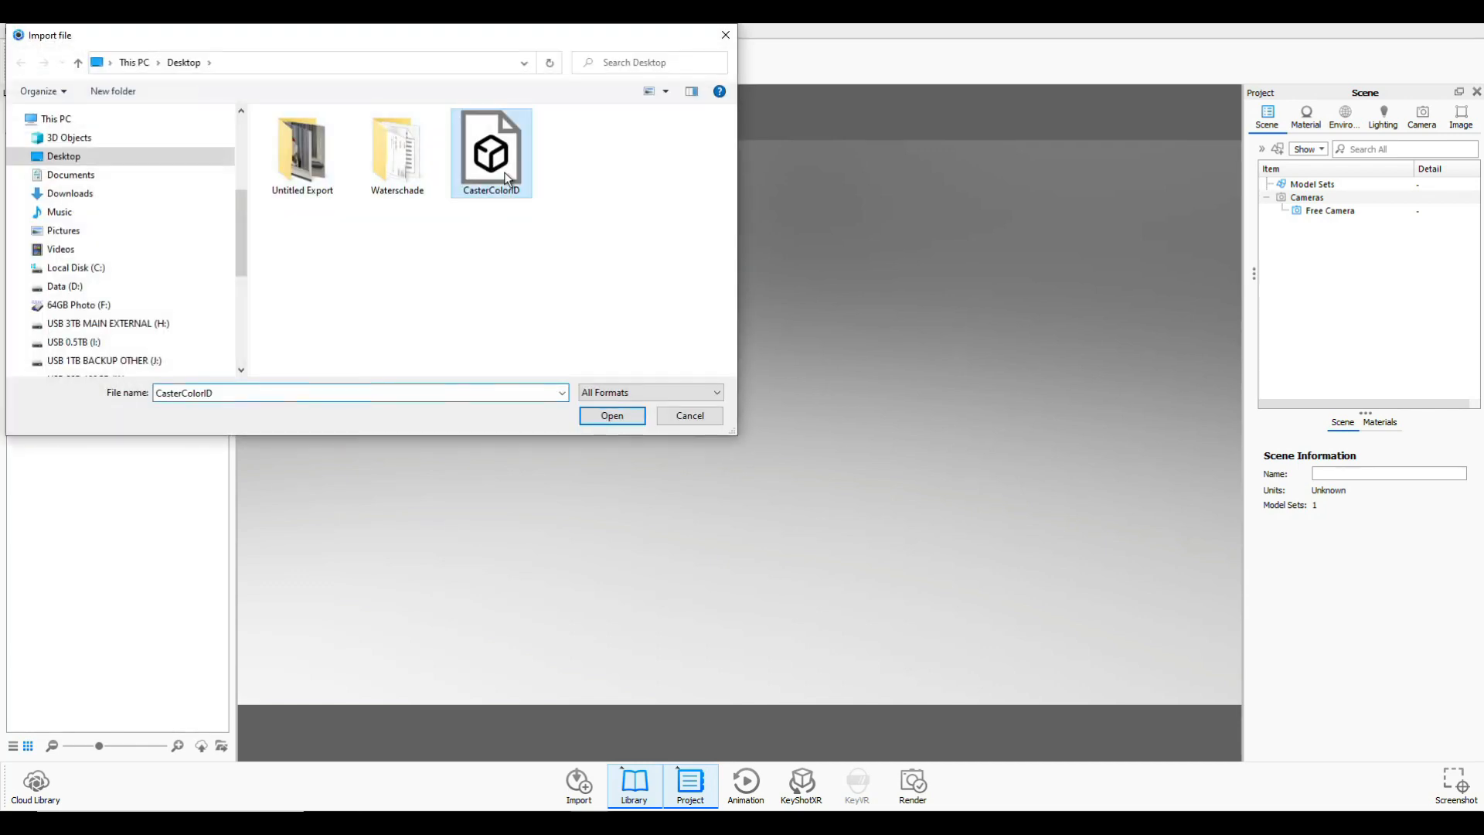
left_click(619, 421)
left_click(828, 496)
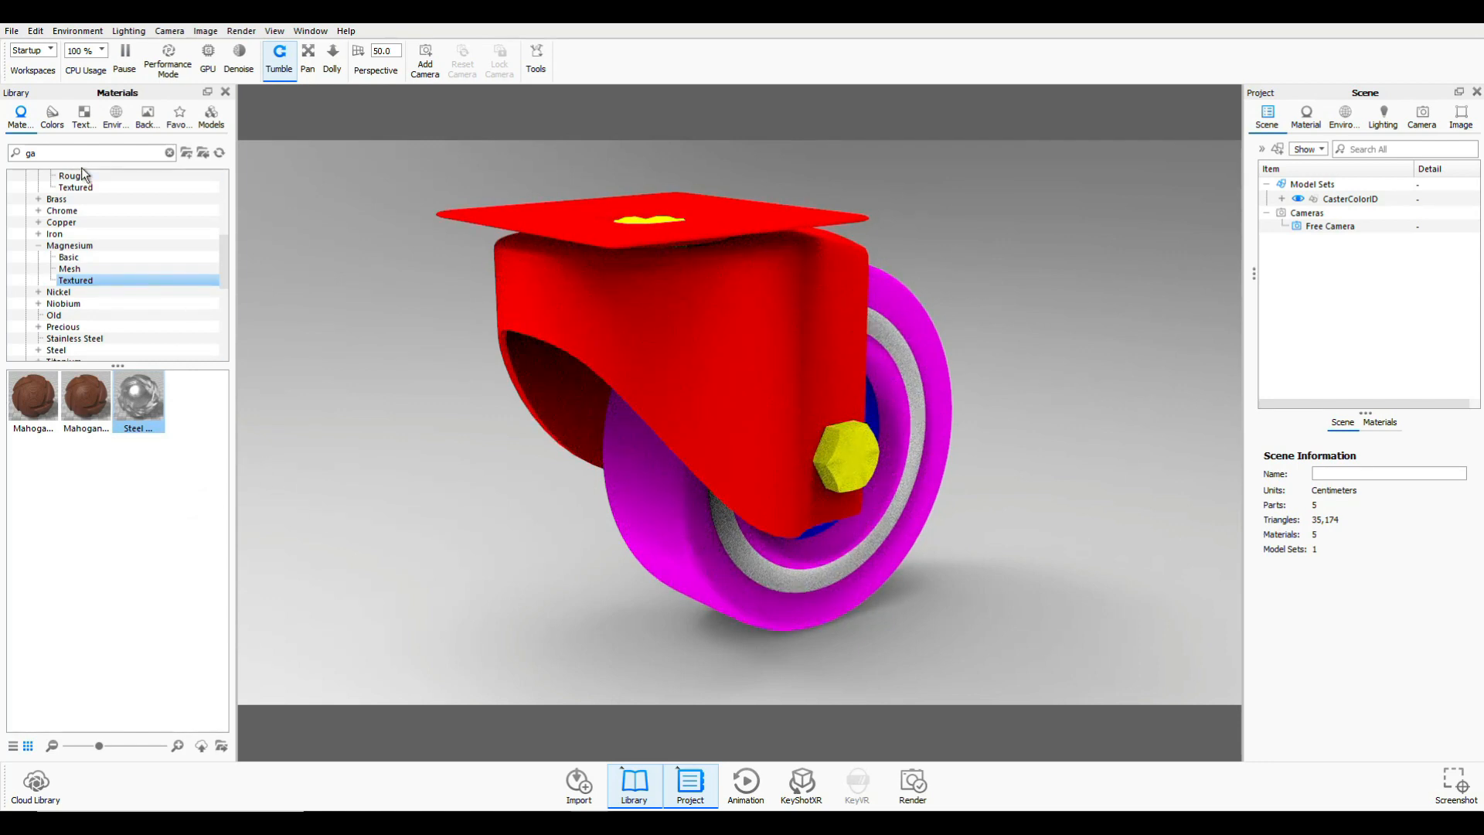
- Apply Steel Galvanized to the caster's red bracket and set its diffuse texture's width and height to 14 cm
type("lva")
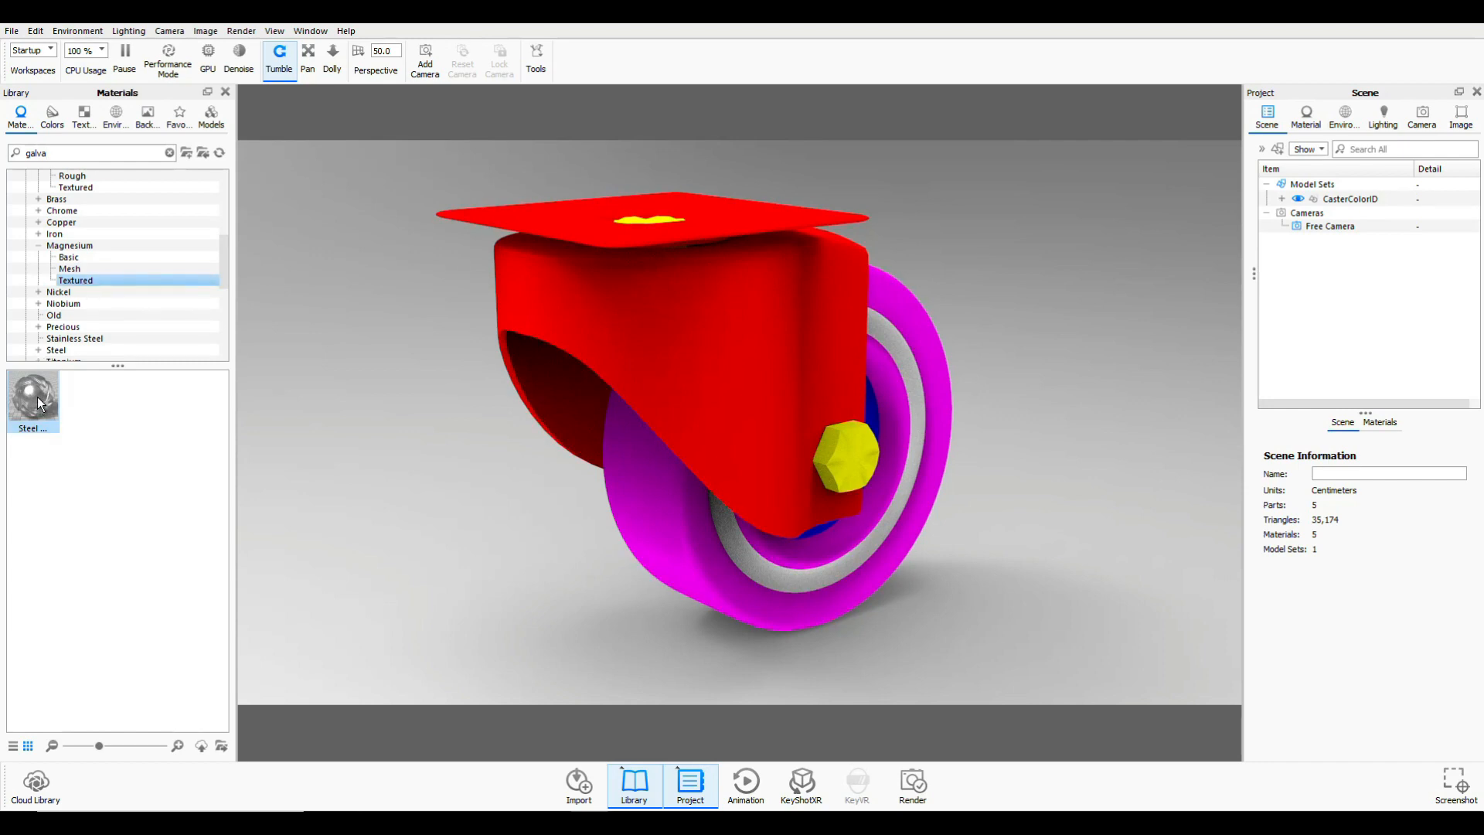
left_click_drag(41, 403, 696, 391)
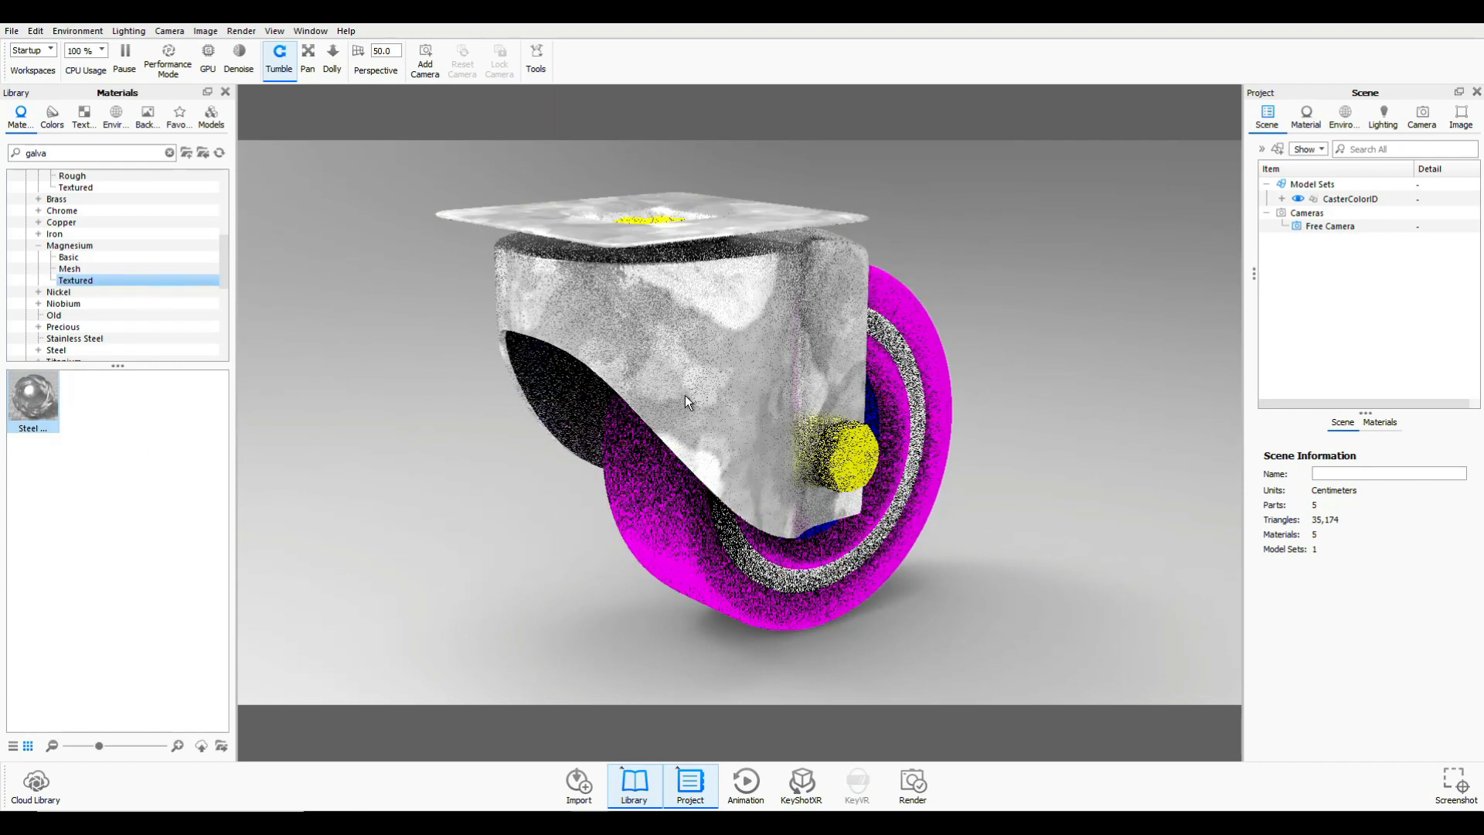
double_click(716, 354)
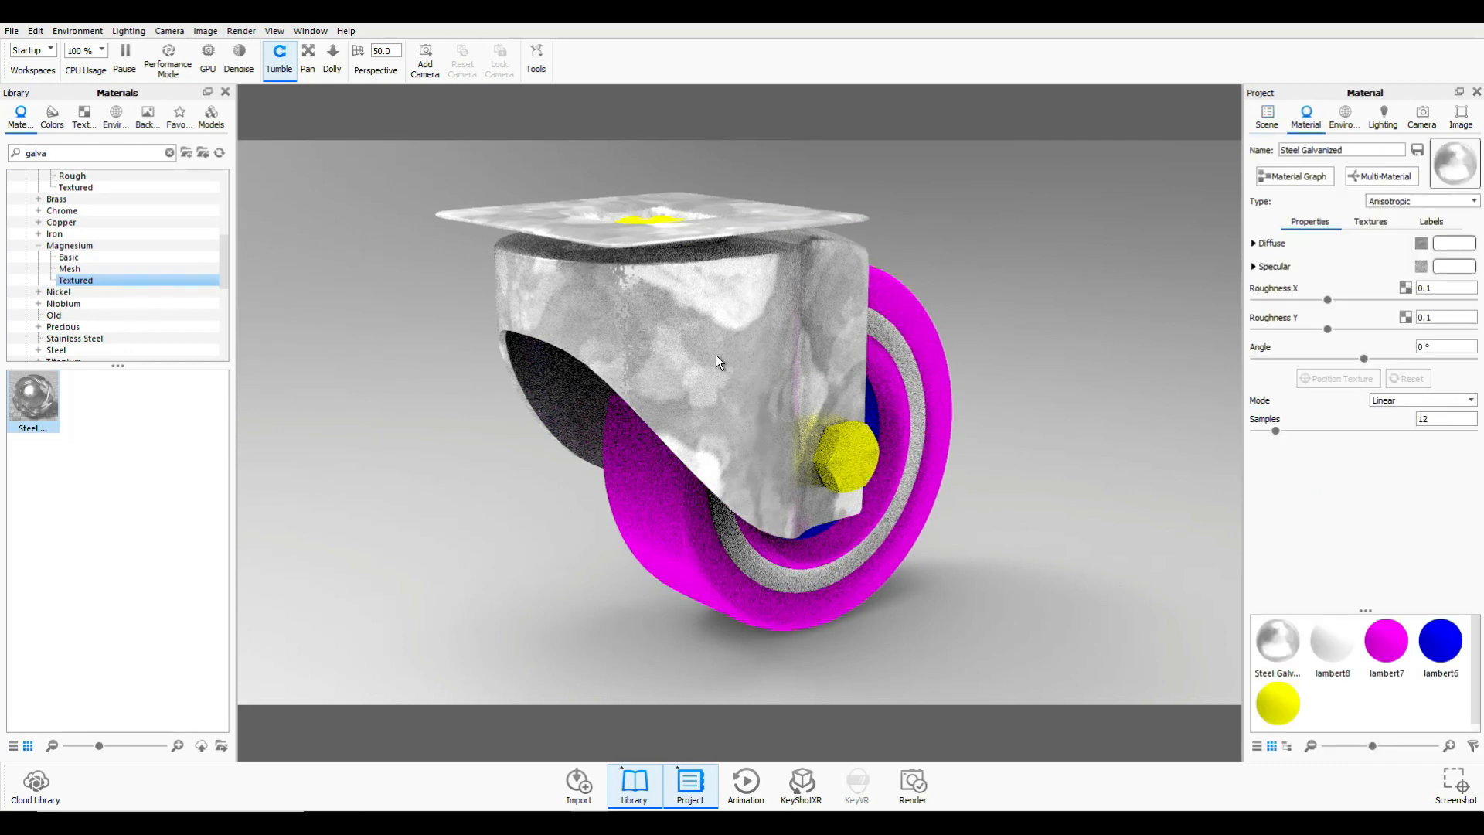
left_click(1382, 224)
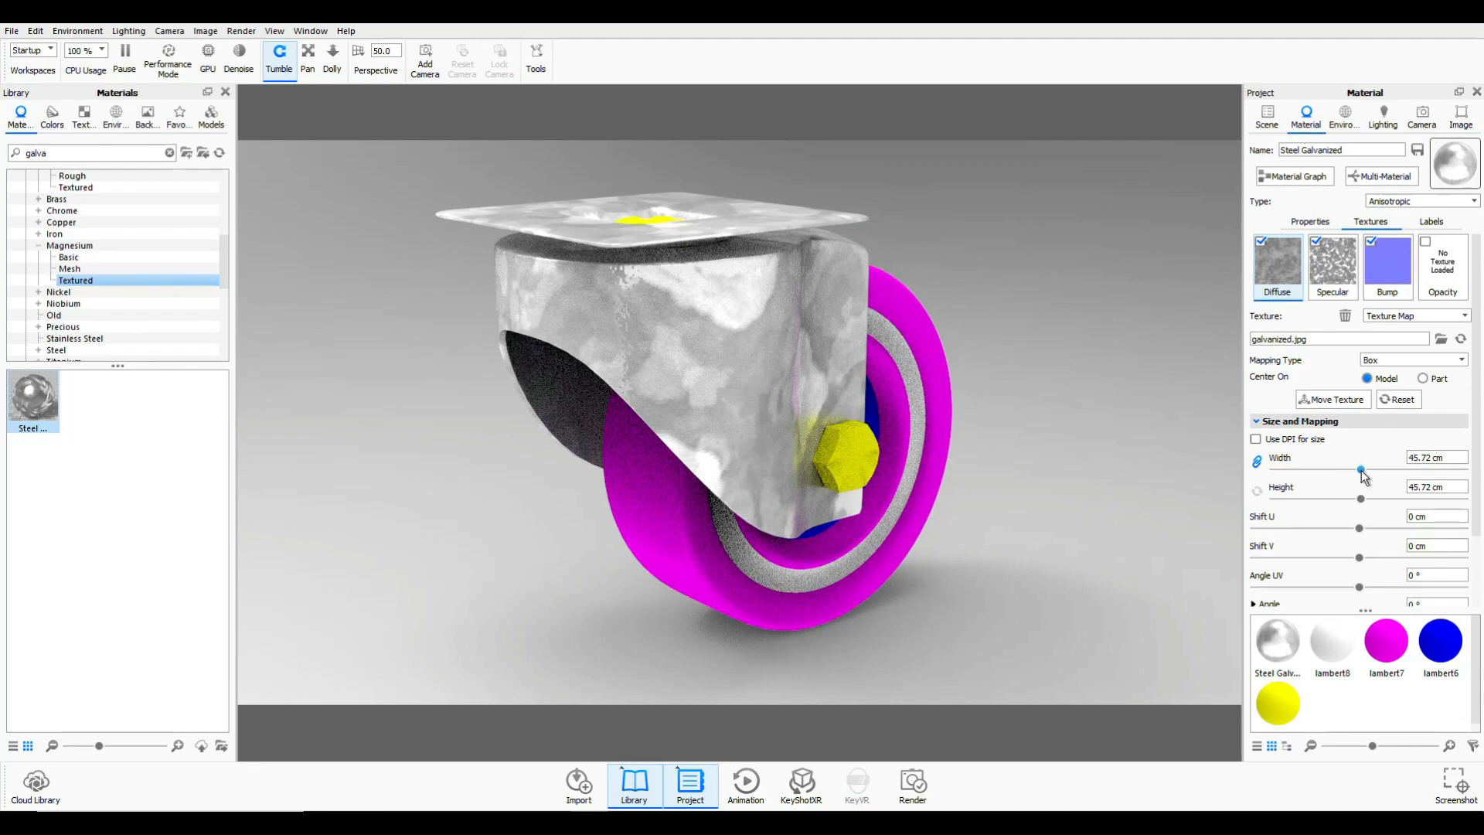
left_click_drag(1362, 471, 1305, 480)
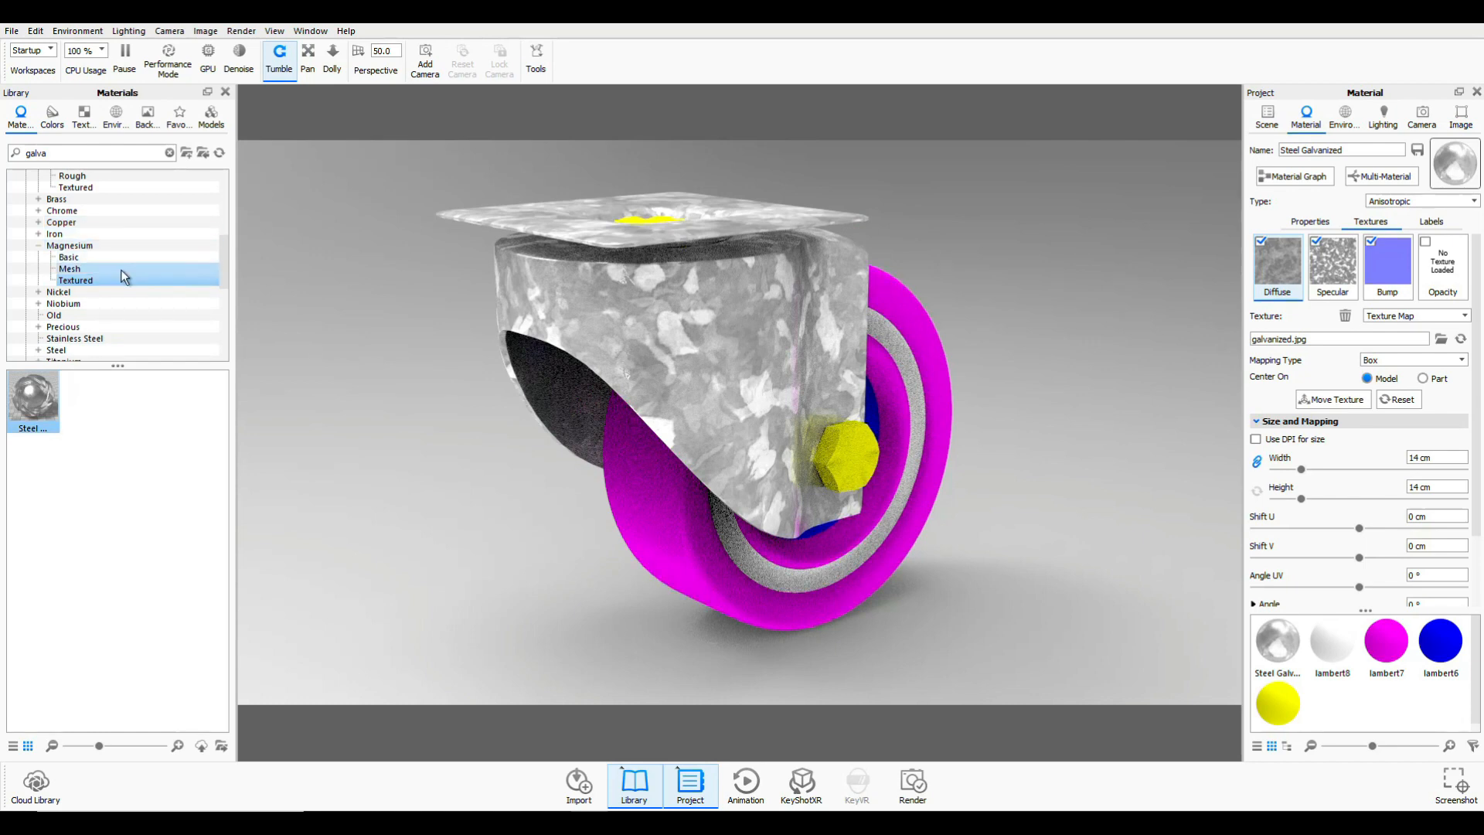
- Find the Steel materials in the library and apply Steel Rough to the caster's yellow bolts
scroll(122, 281, "up", 1)
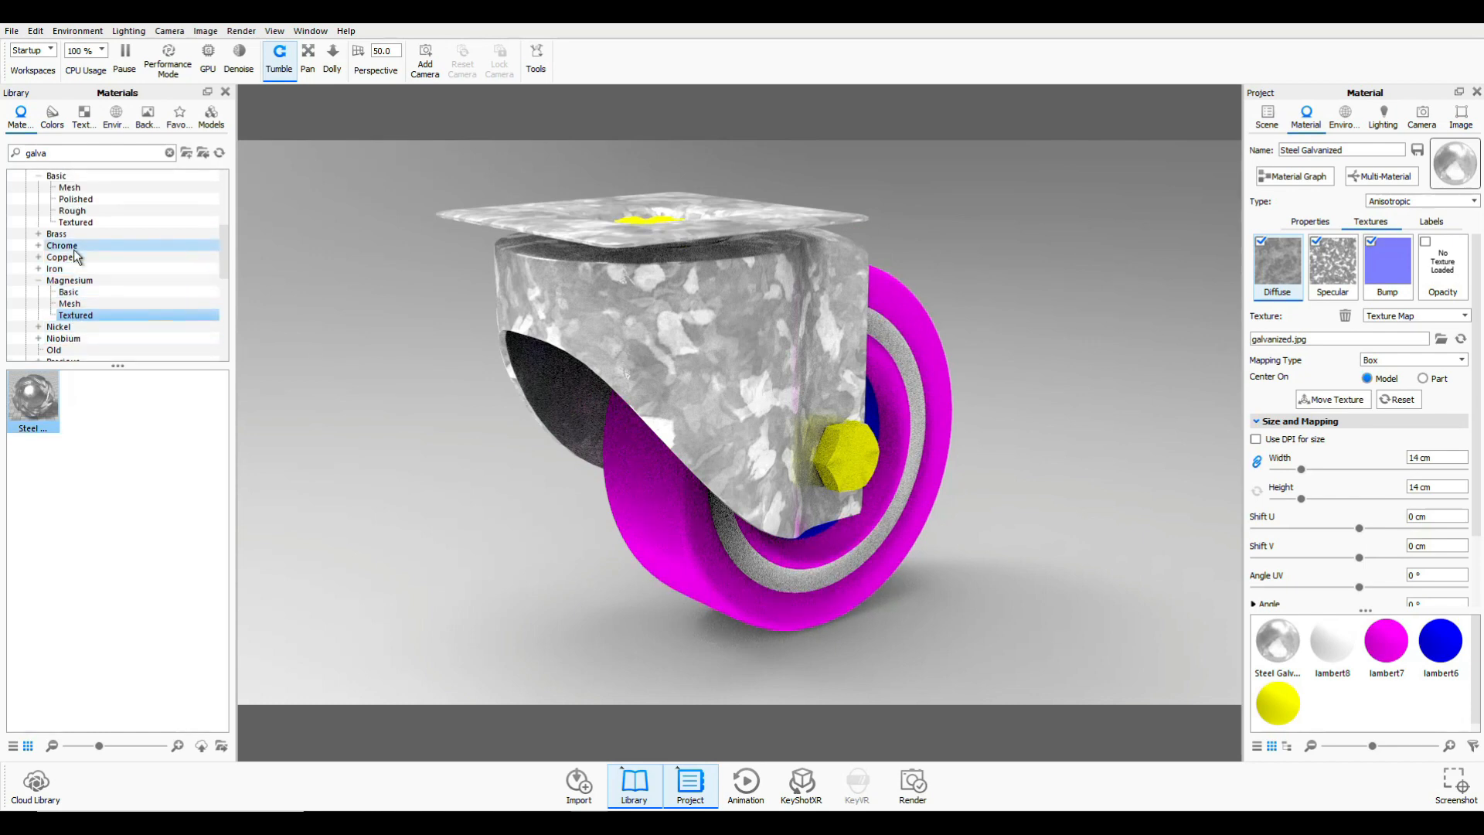
scroll(123, 298, "up", 1)
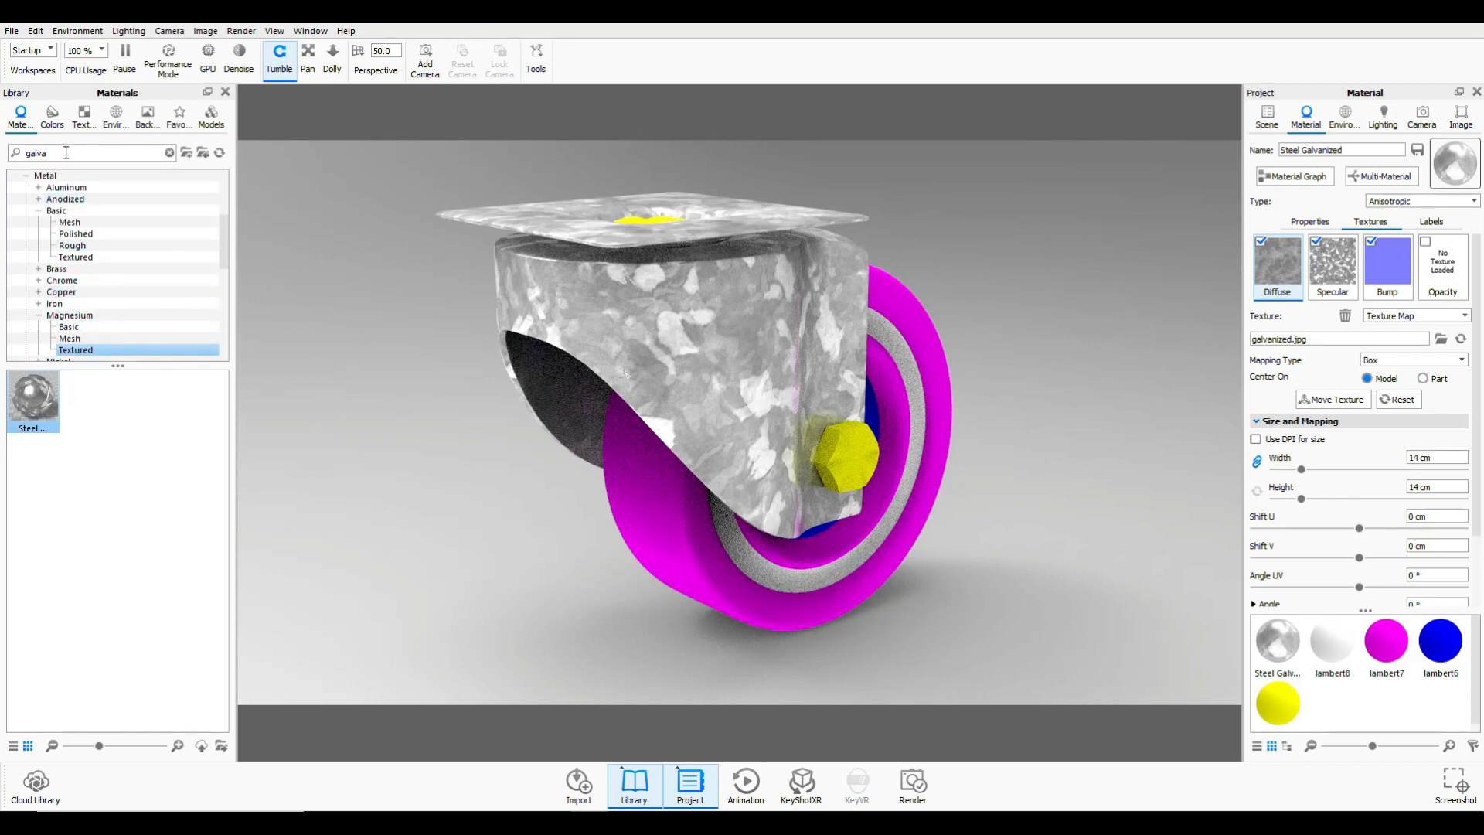
type("st")
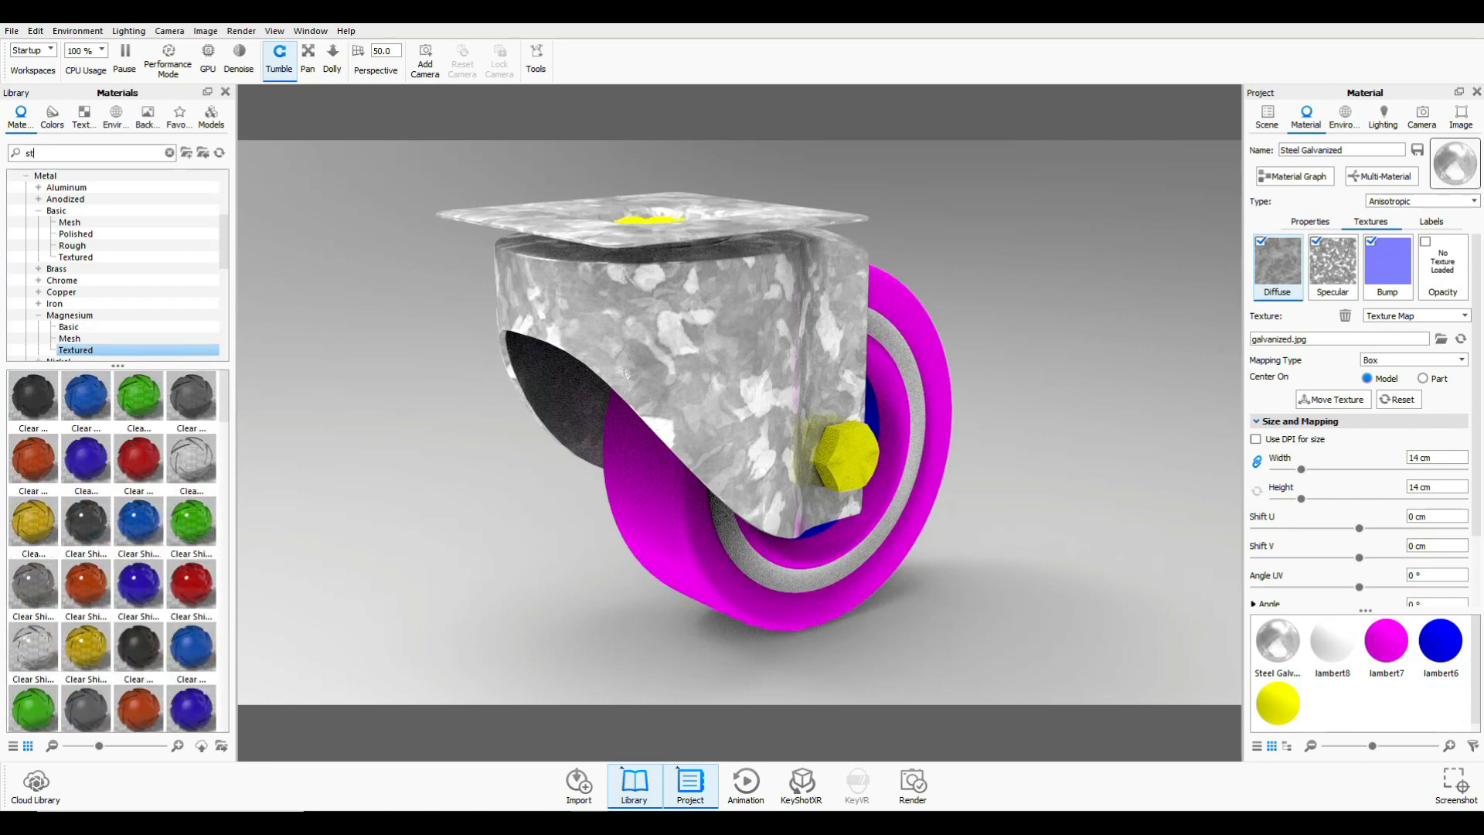
type("eel")
scroll(155, 251, "up", 4)
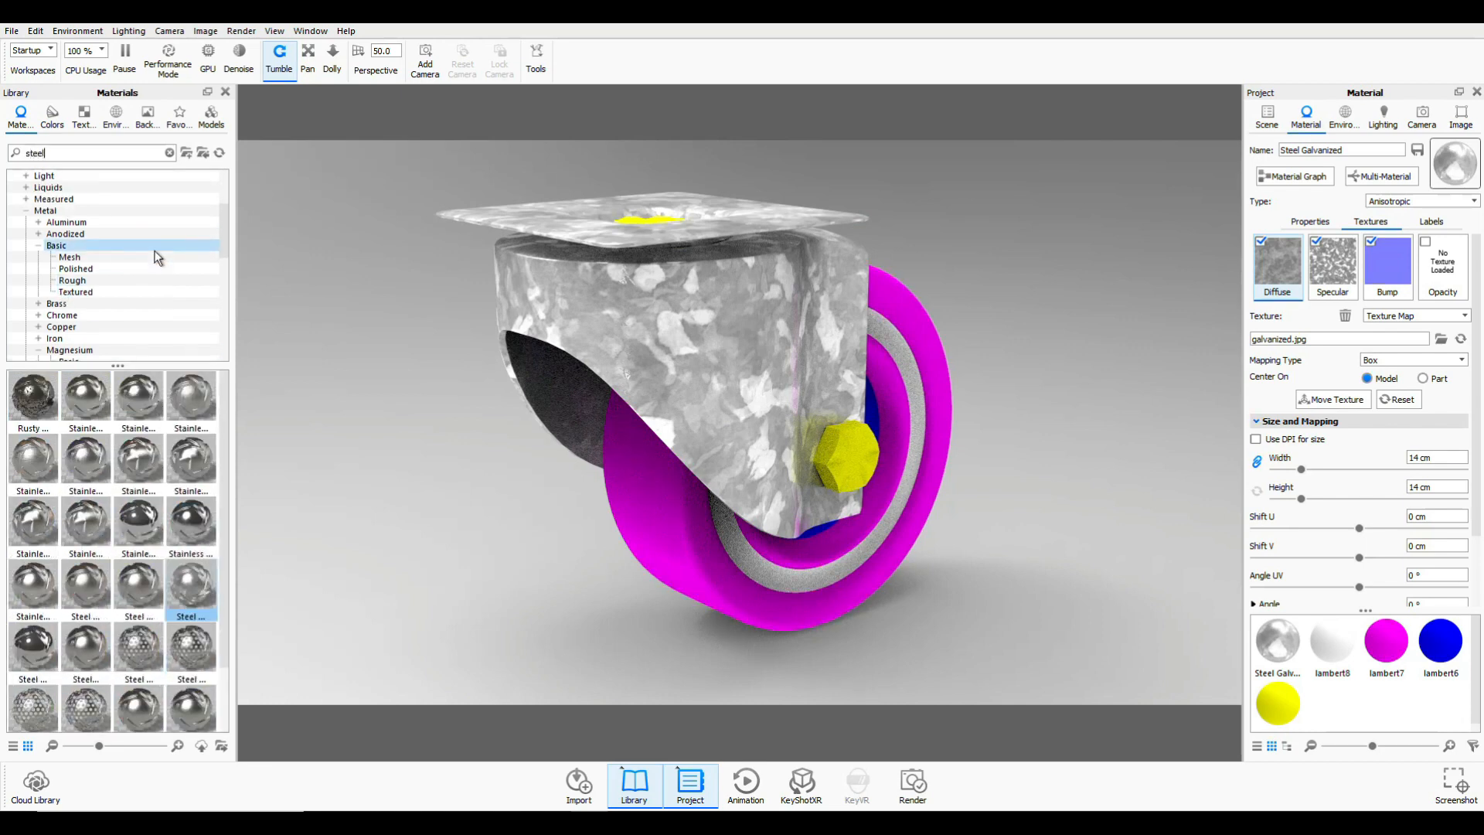
scroll(108, 253, "down", 5)
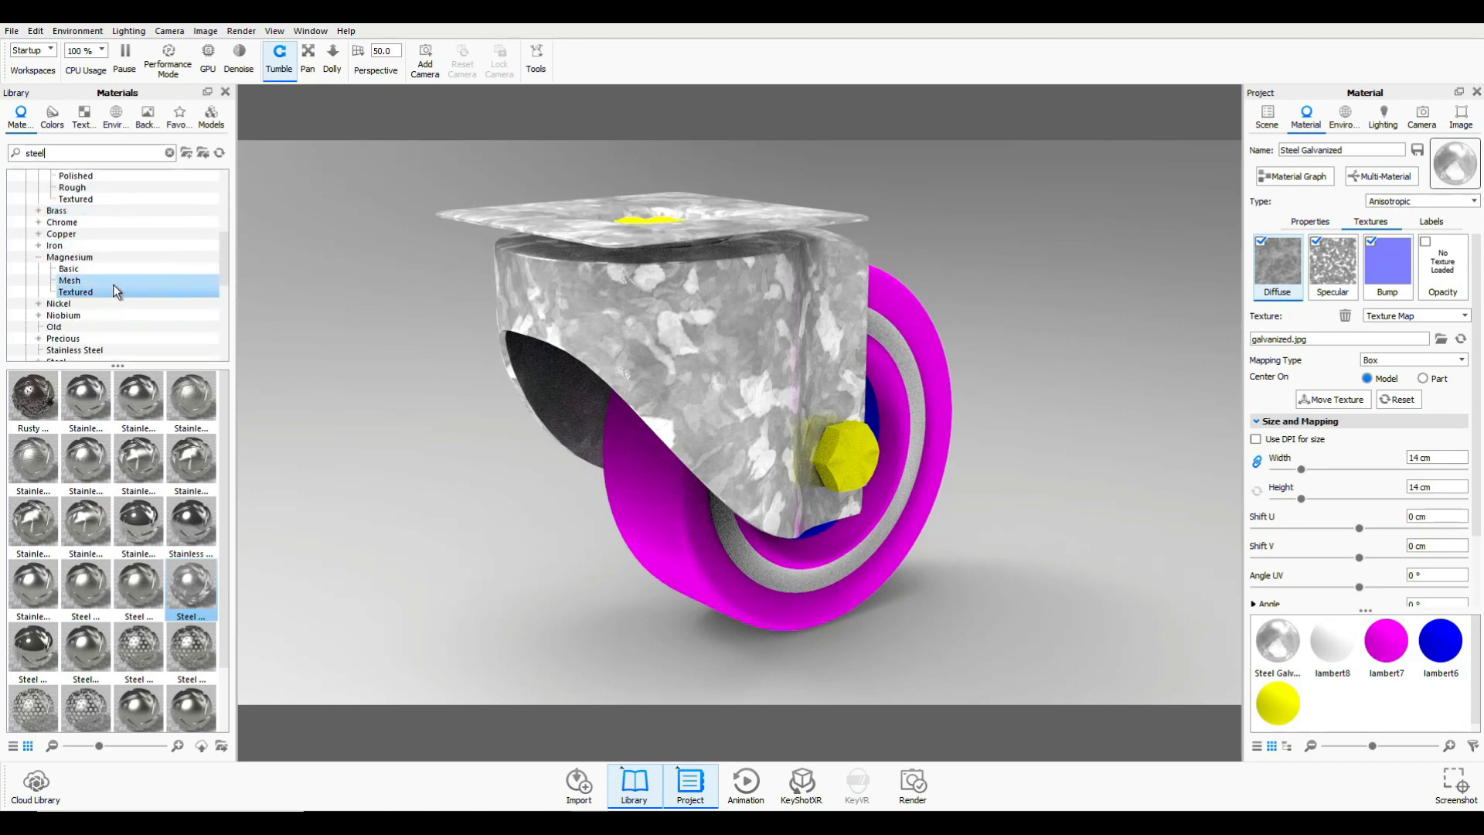
scroll(113, 300, "down", 3)
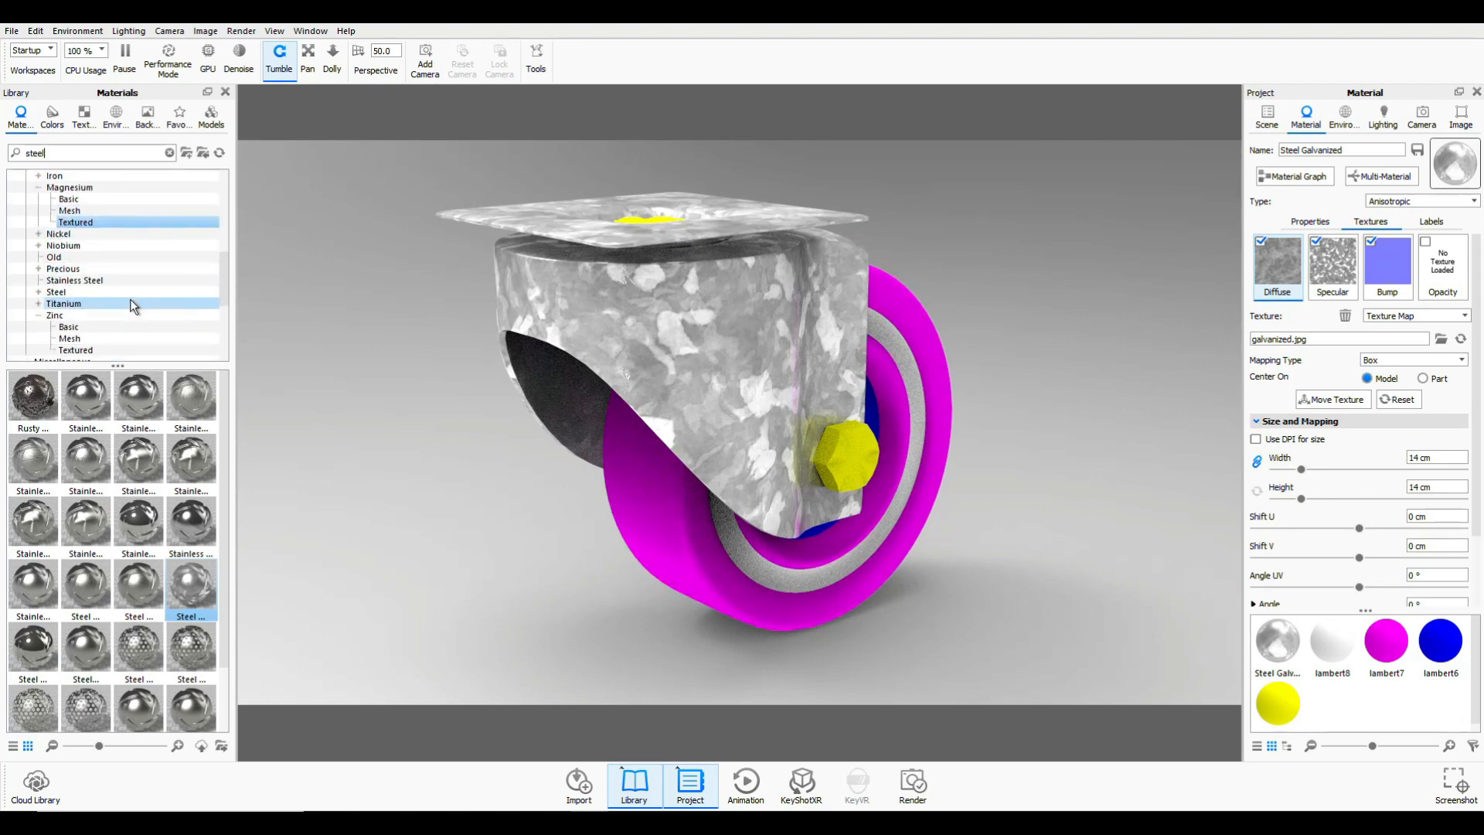
left_click(56, 292)
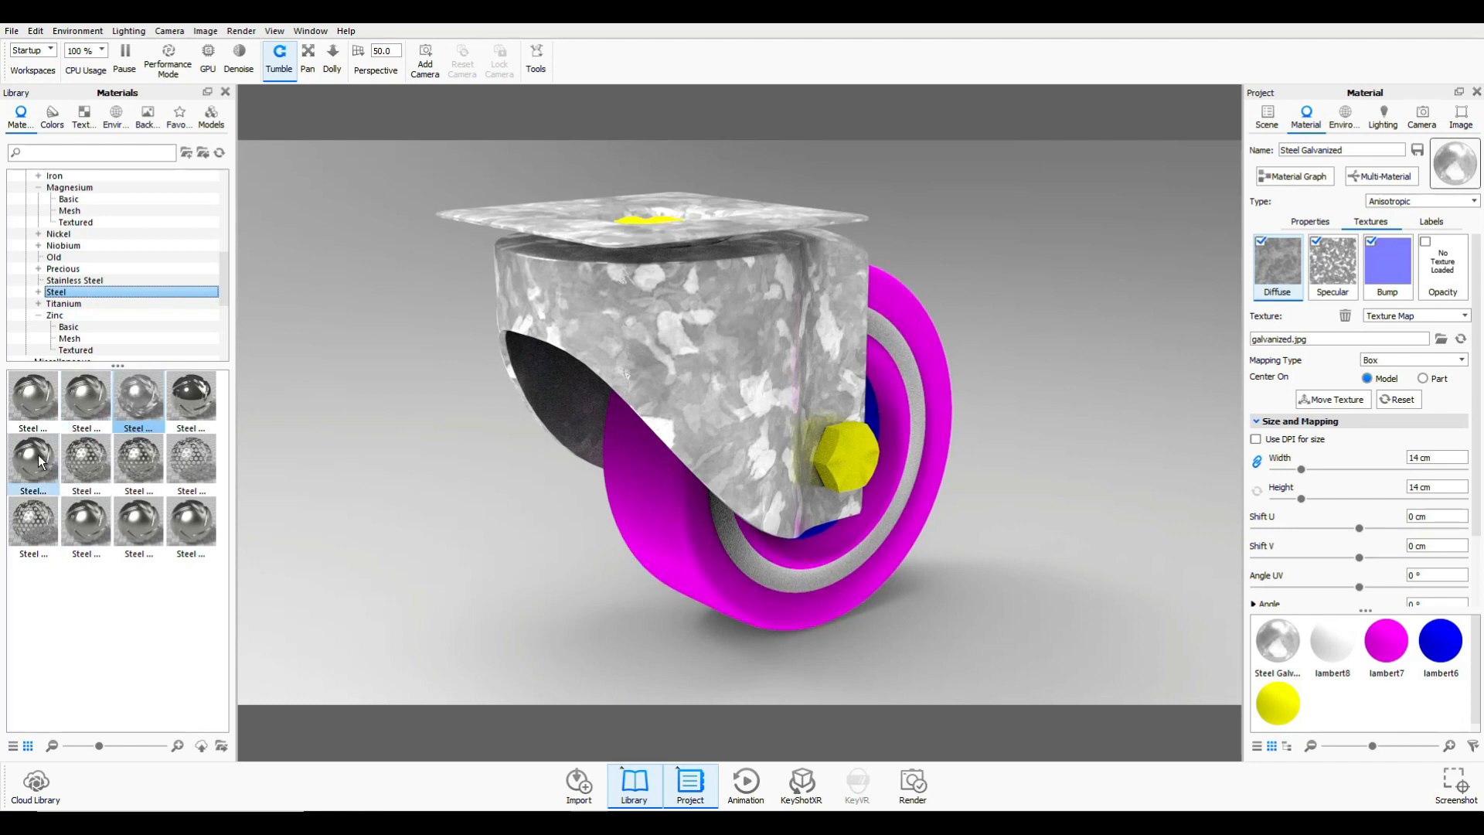
left_click_drag(40, 462, 841, 462)
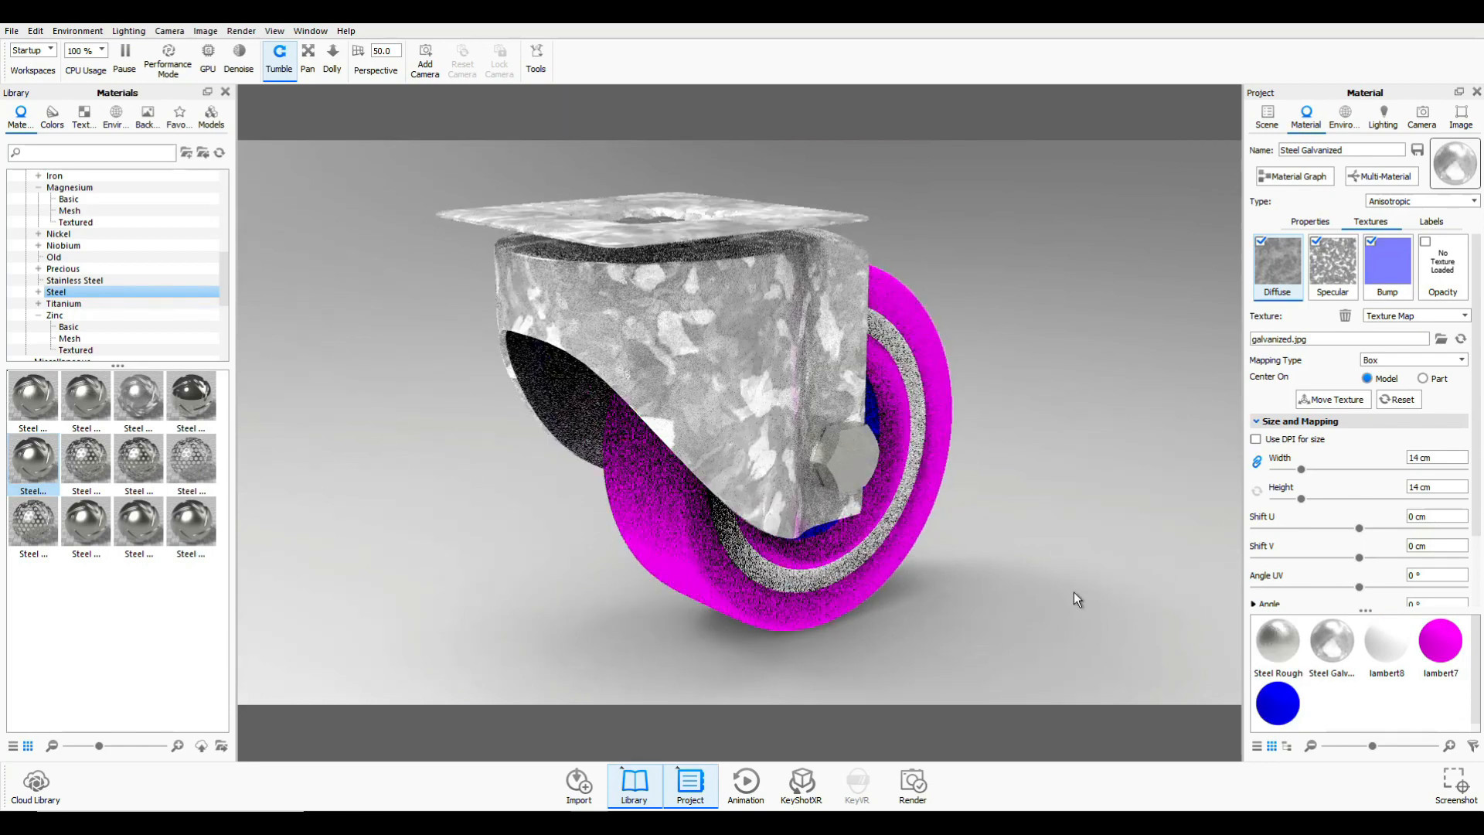
- Apply Paint Metallic Black to the wheel's blue hub and set its metal roughness to 0.269
left_click_drag(1073, 591, 228, 480)
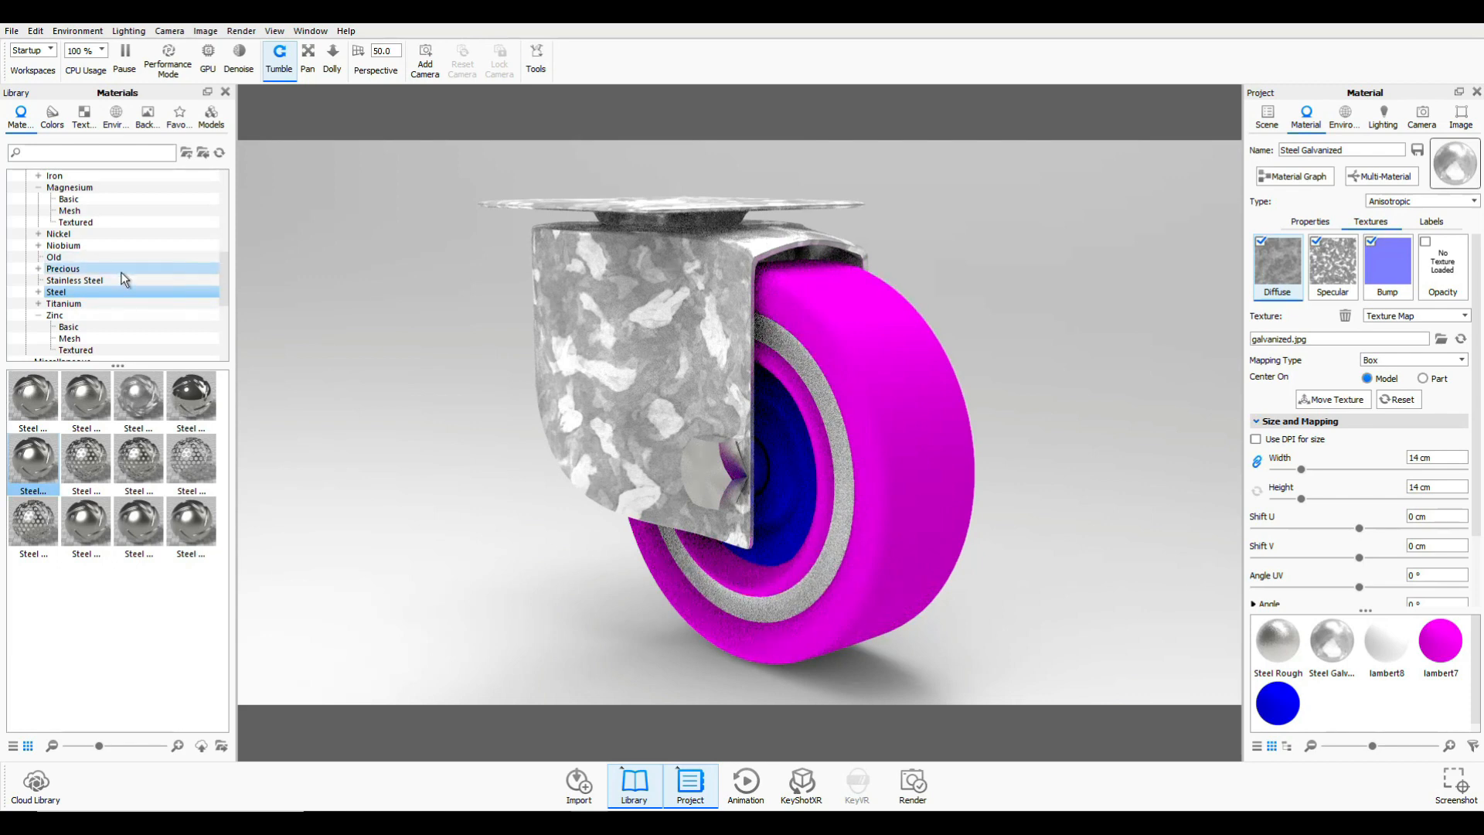
scroll(126, 282, "down", 3)
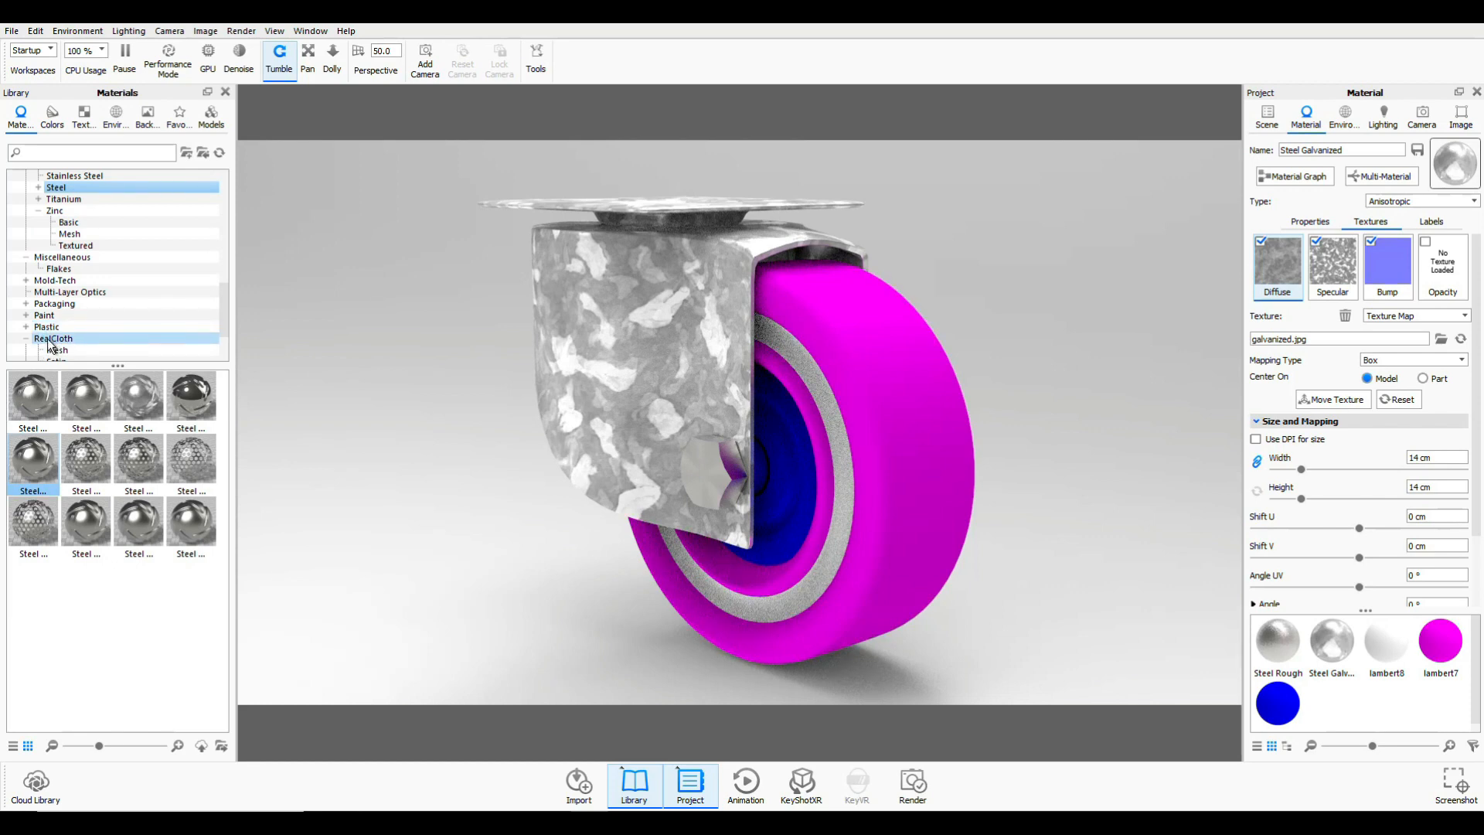
left_click(26, 316)
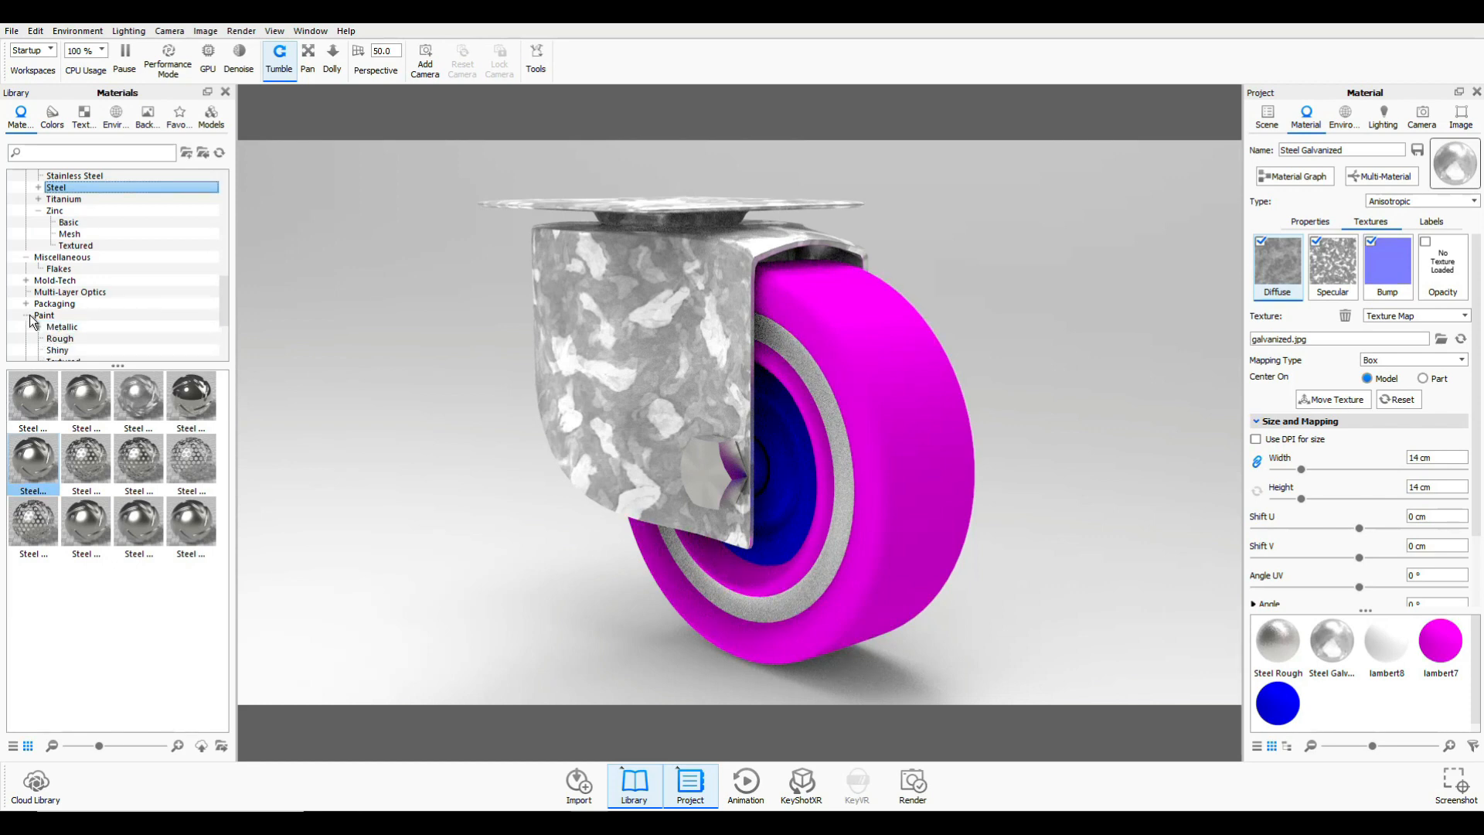
left_click(61, 326)
mouse_move(90, 411)
left_mouse_down()
mouse_move(680, 564)
mouse_move(795, 502)
left_mouse_up()
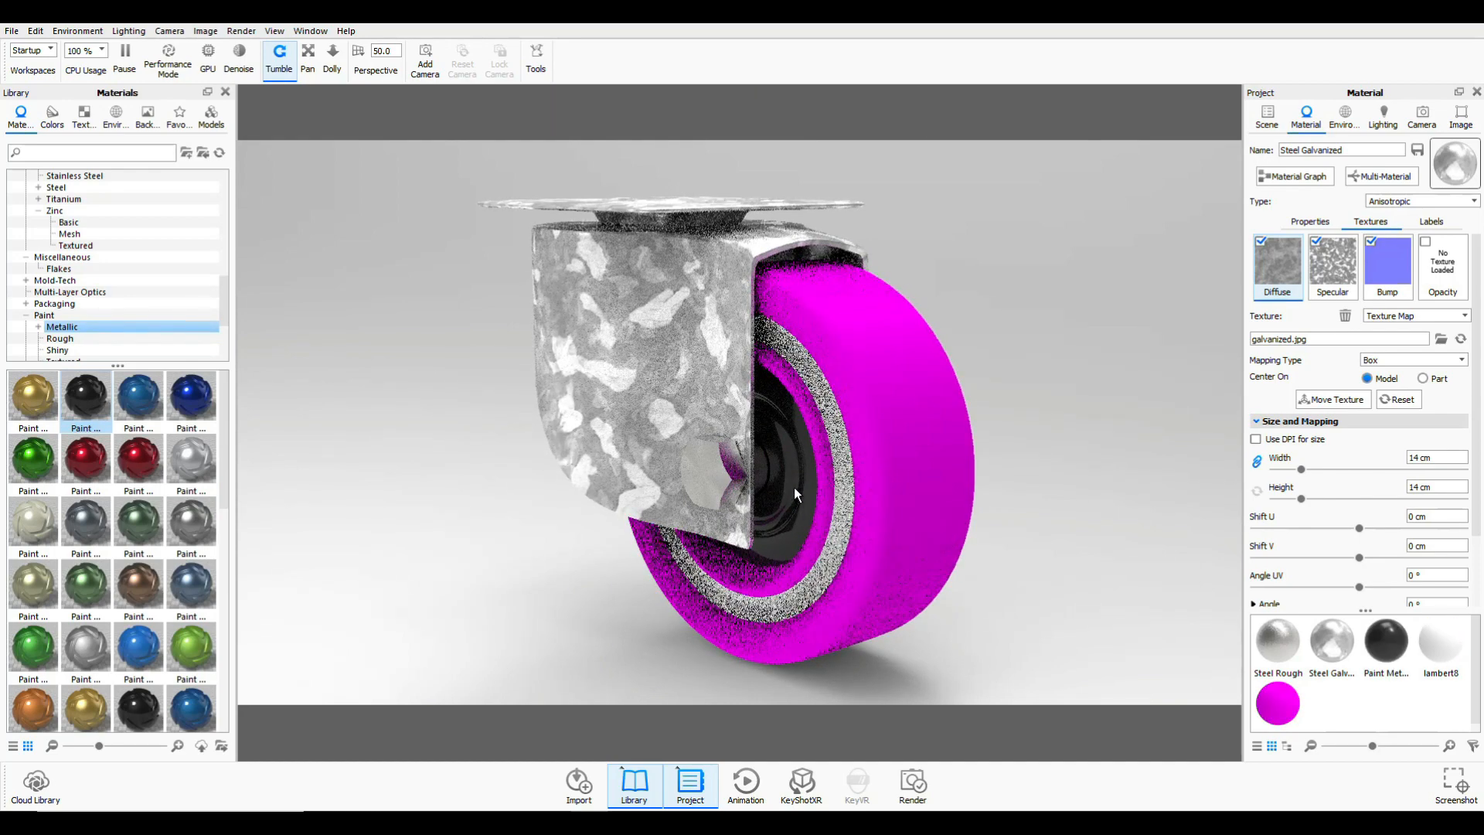
double_click(794, 487)
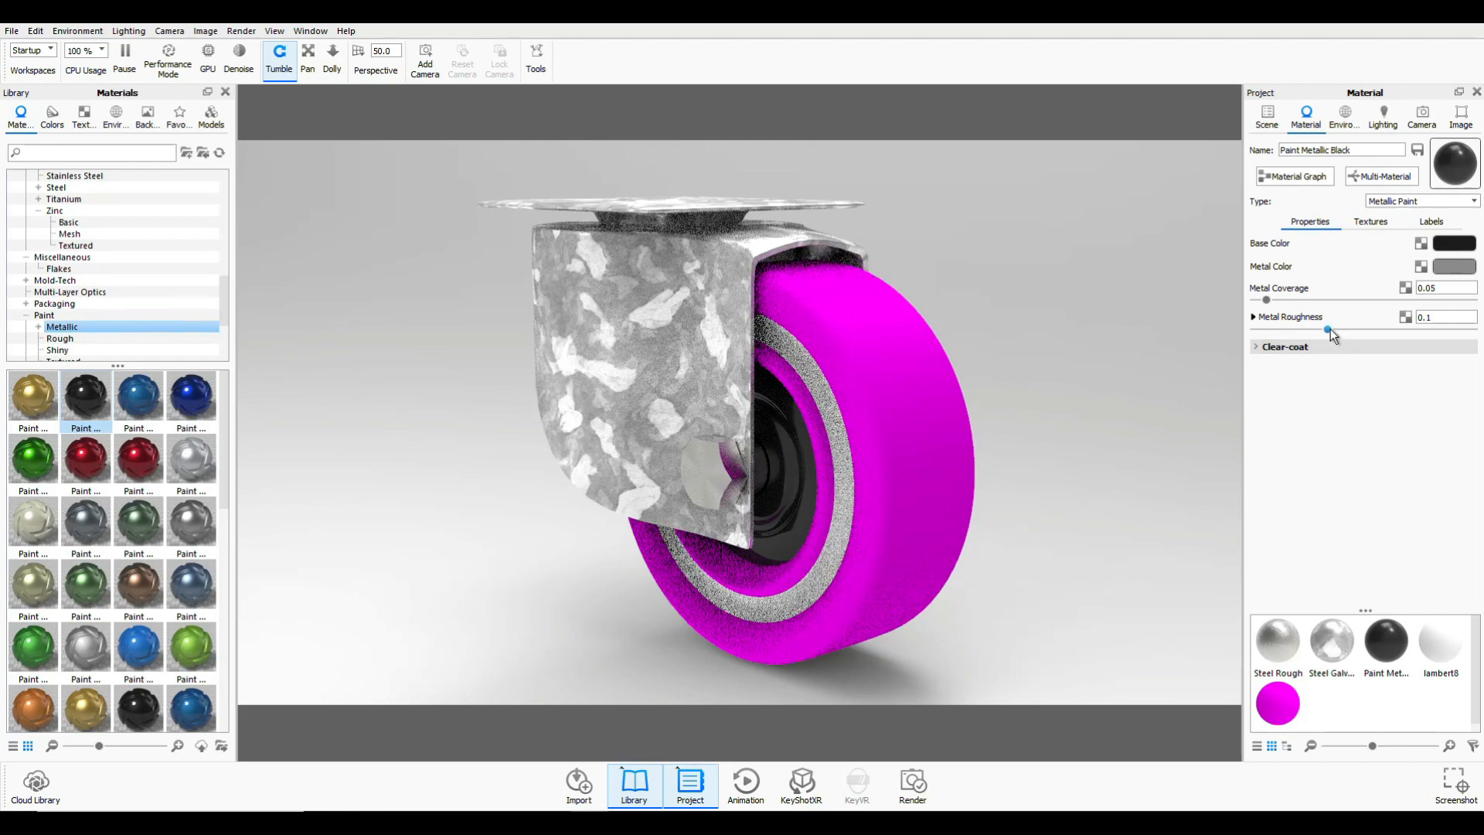
mouse_move(1330, 329)
left_mouse_down()
mouse_move(1476, 351)
mouse_move(1455, 355)
left_mouse_up()
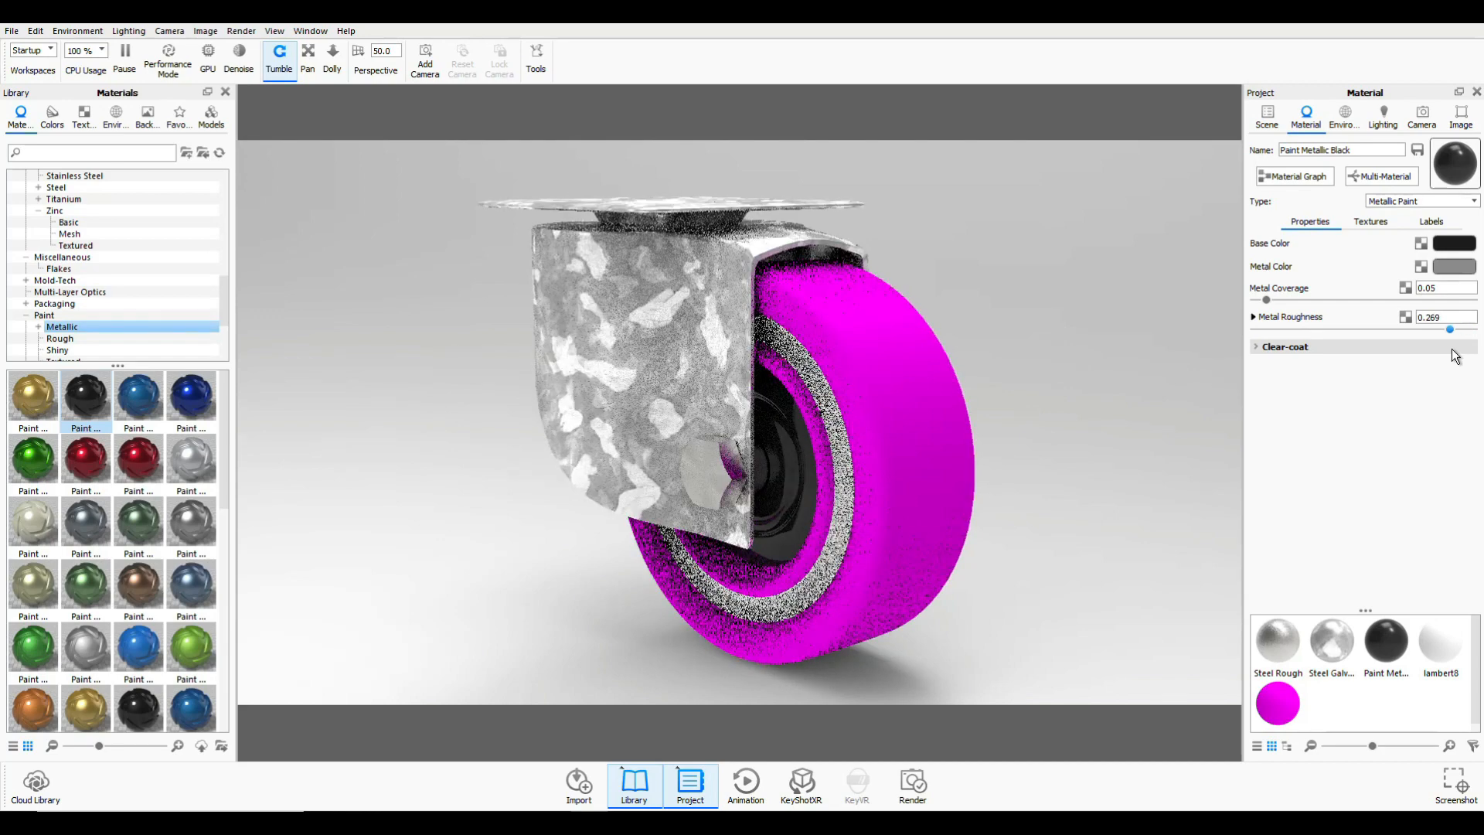
- Apply the matte black paint from the Rough category to the wheel hub and the matte white paint to the light ring around it
left_click(101, 343)
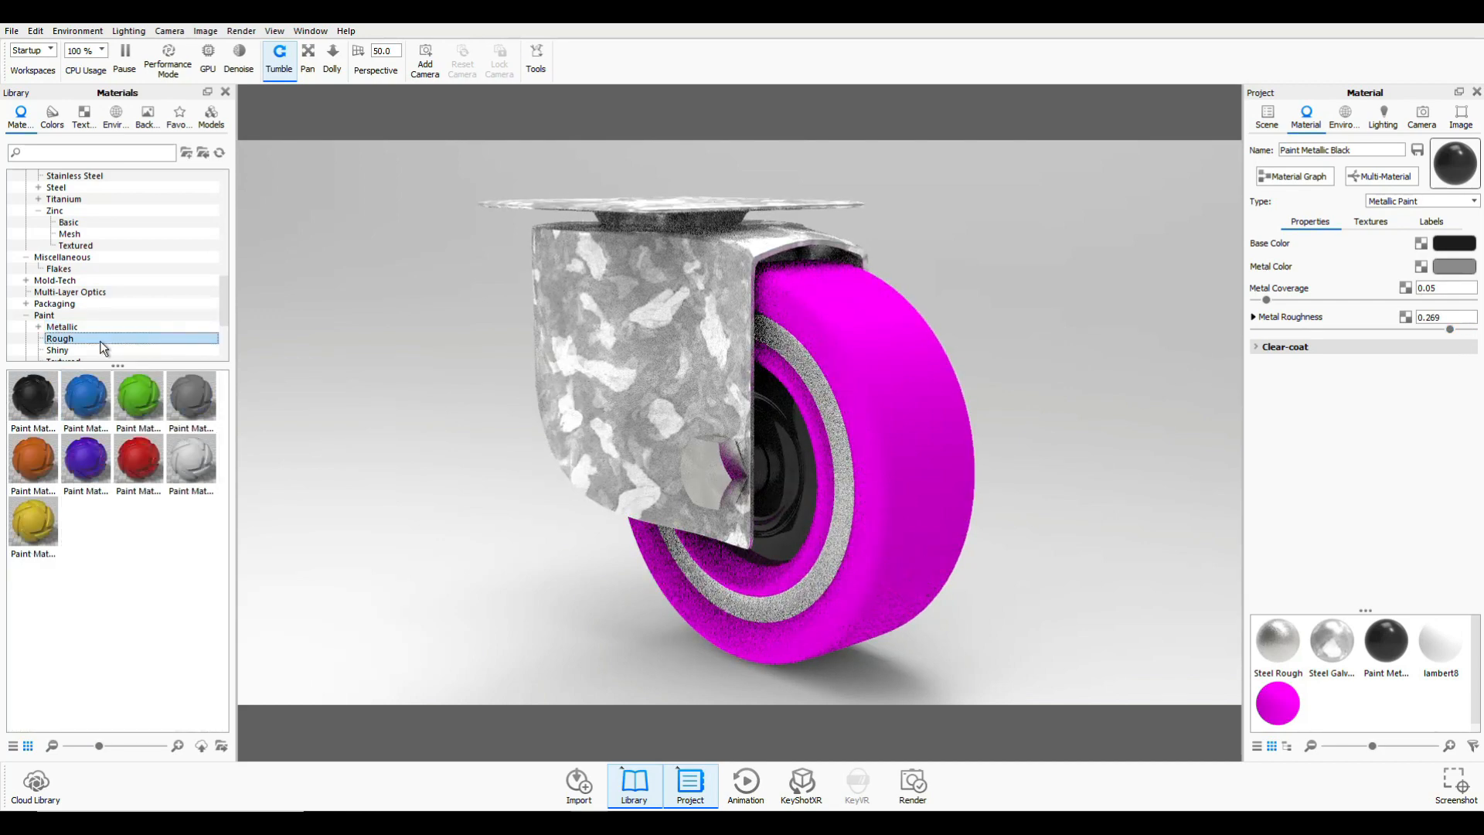
mouse_move(33, 399)
left_mouse_down()
mouse_move(204, 444)
mouse_move(792, 509)
left_mouse_up()
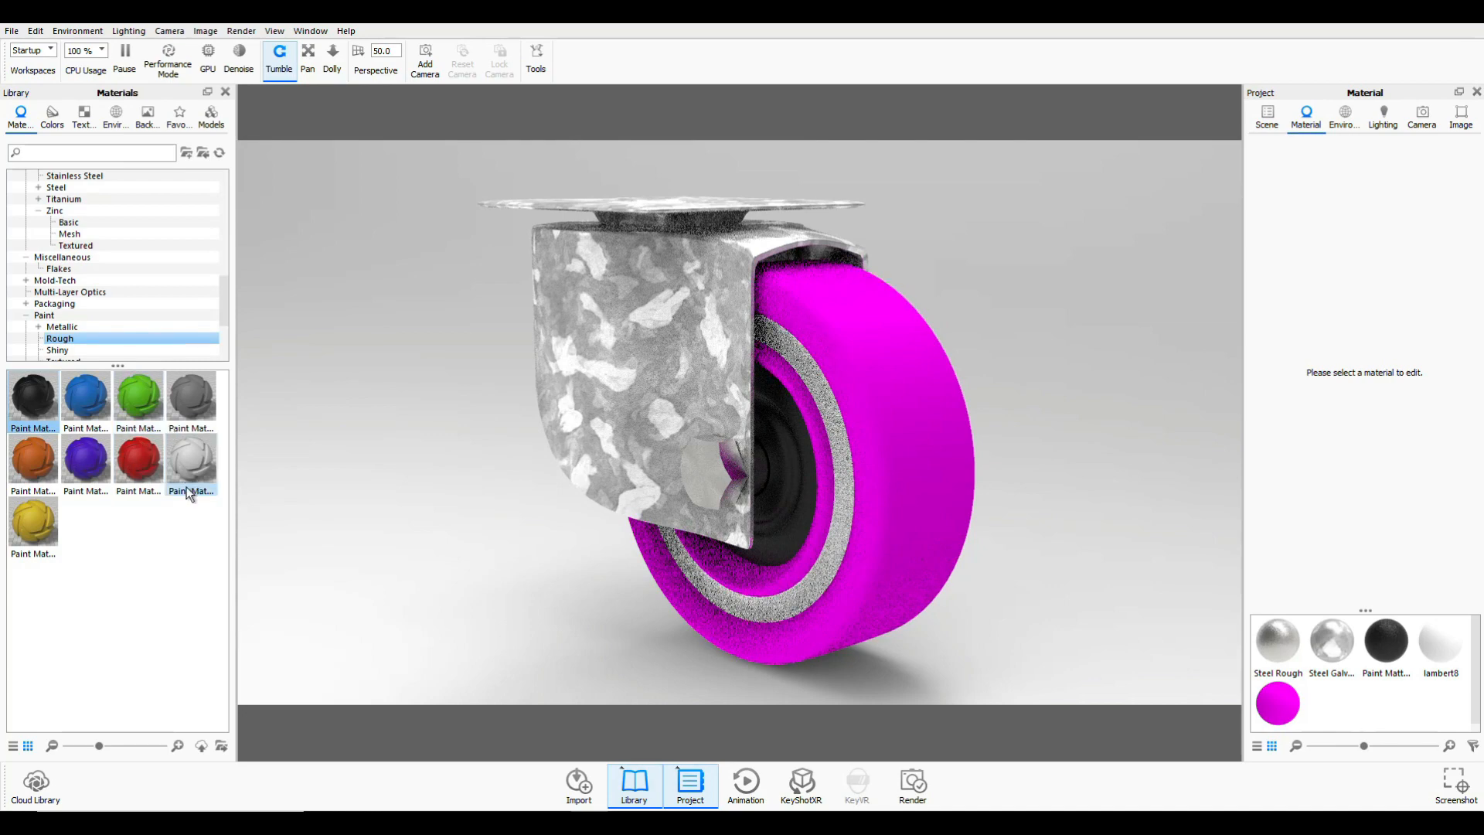
left_click(201, 464)
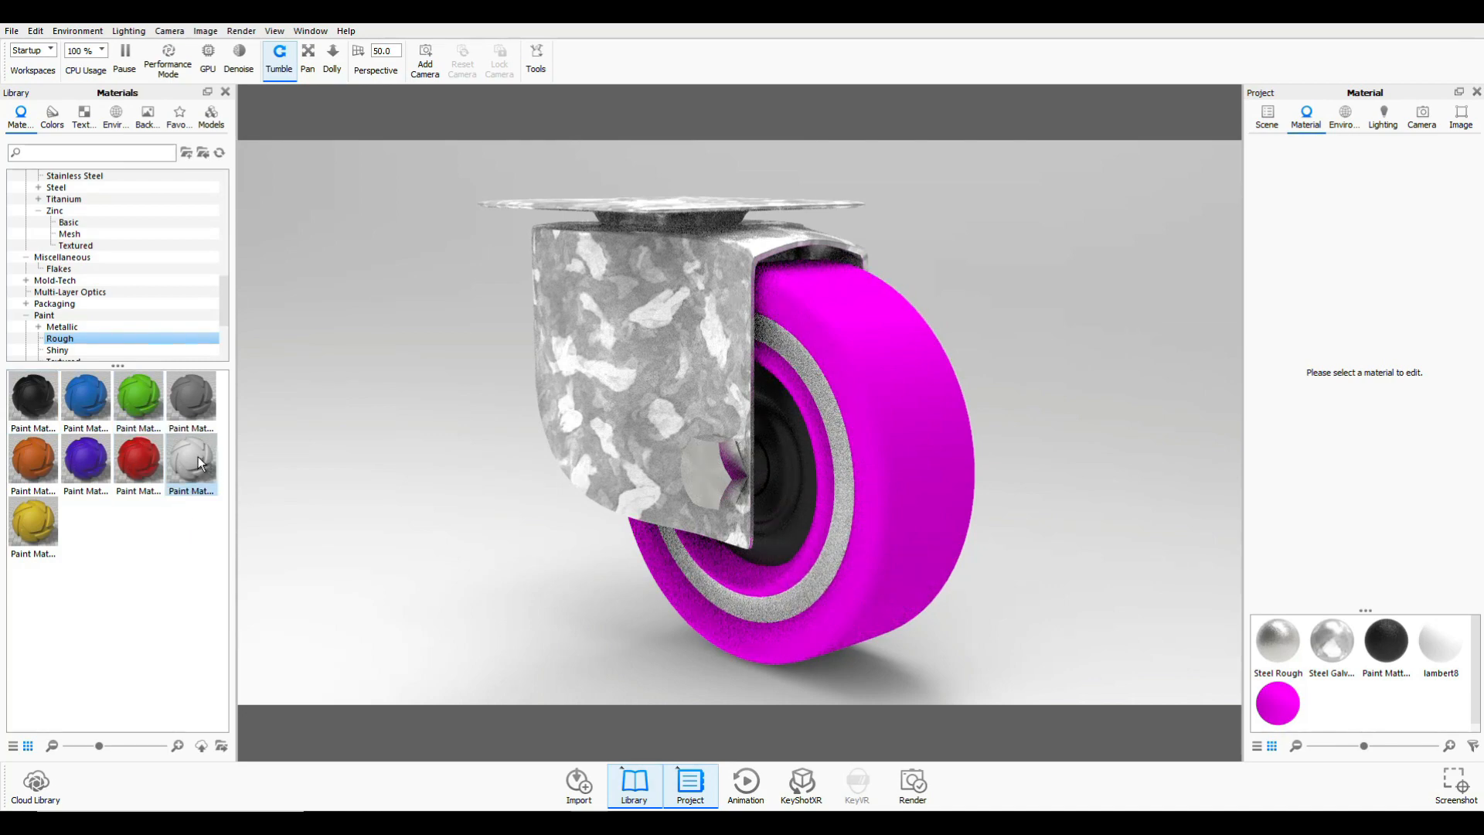
mouse_move(201, 463)
left_mouse_down()
mouse_move(619, 558)
mouse_move(649, 582)
mouse_move(809, 600)
mouse_move(814, 583)
left_mouse_up()
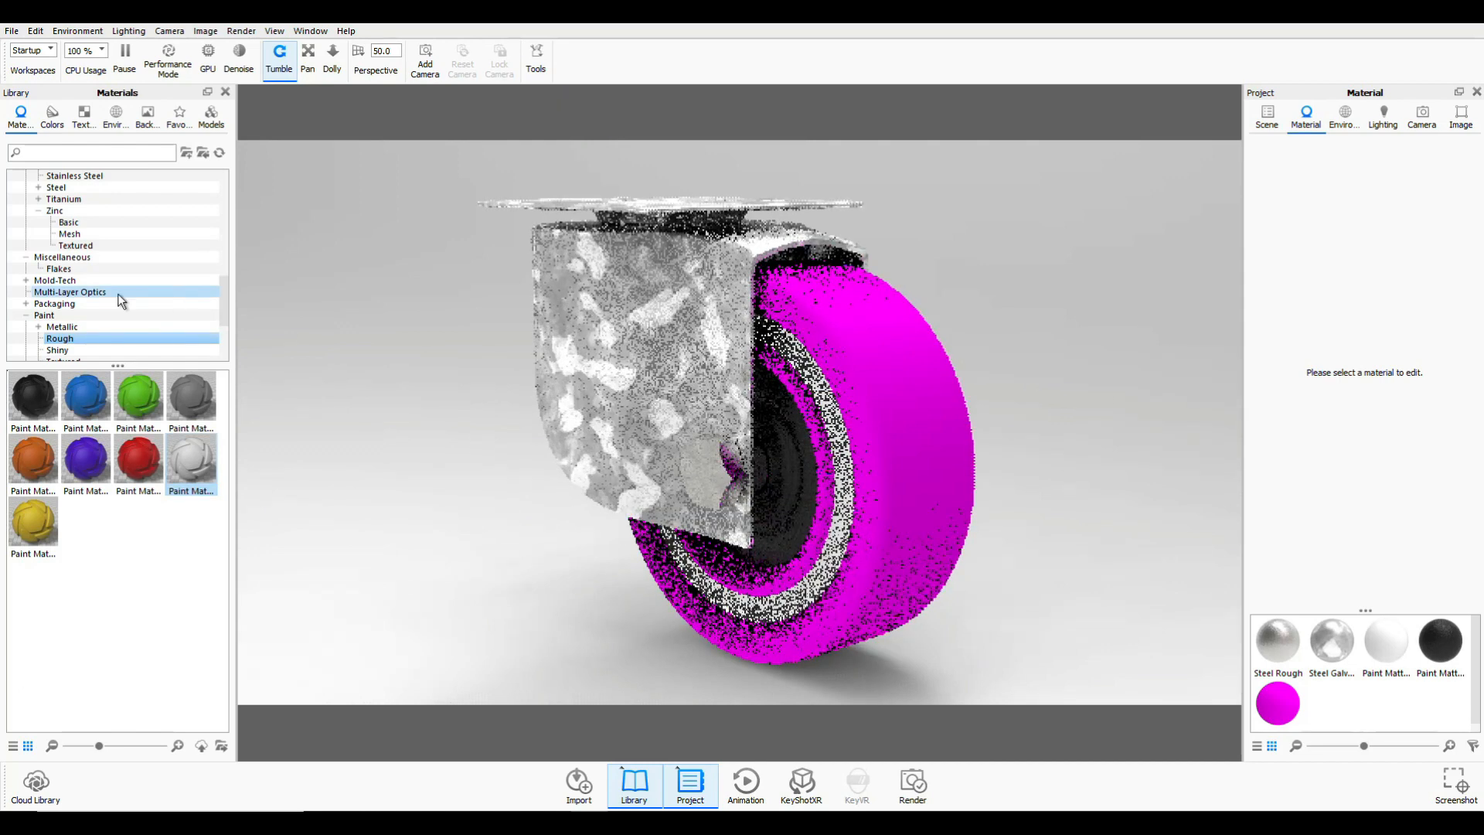
- Find the Cloudy plastics in the library and apply Cloudy Textured Orange 3mm to the magenta tyre and the light grey one to the white ring
scroll(127, 278, "down", 2)
scroll(128, 278, "down", 3)
scroll(131, 299, "down", 2)
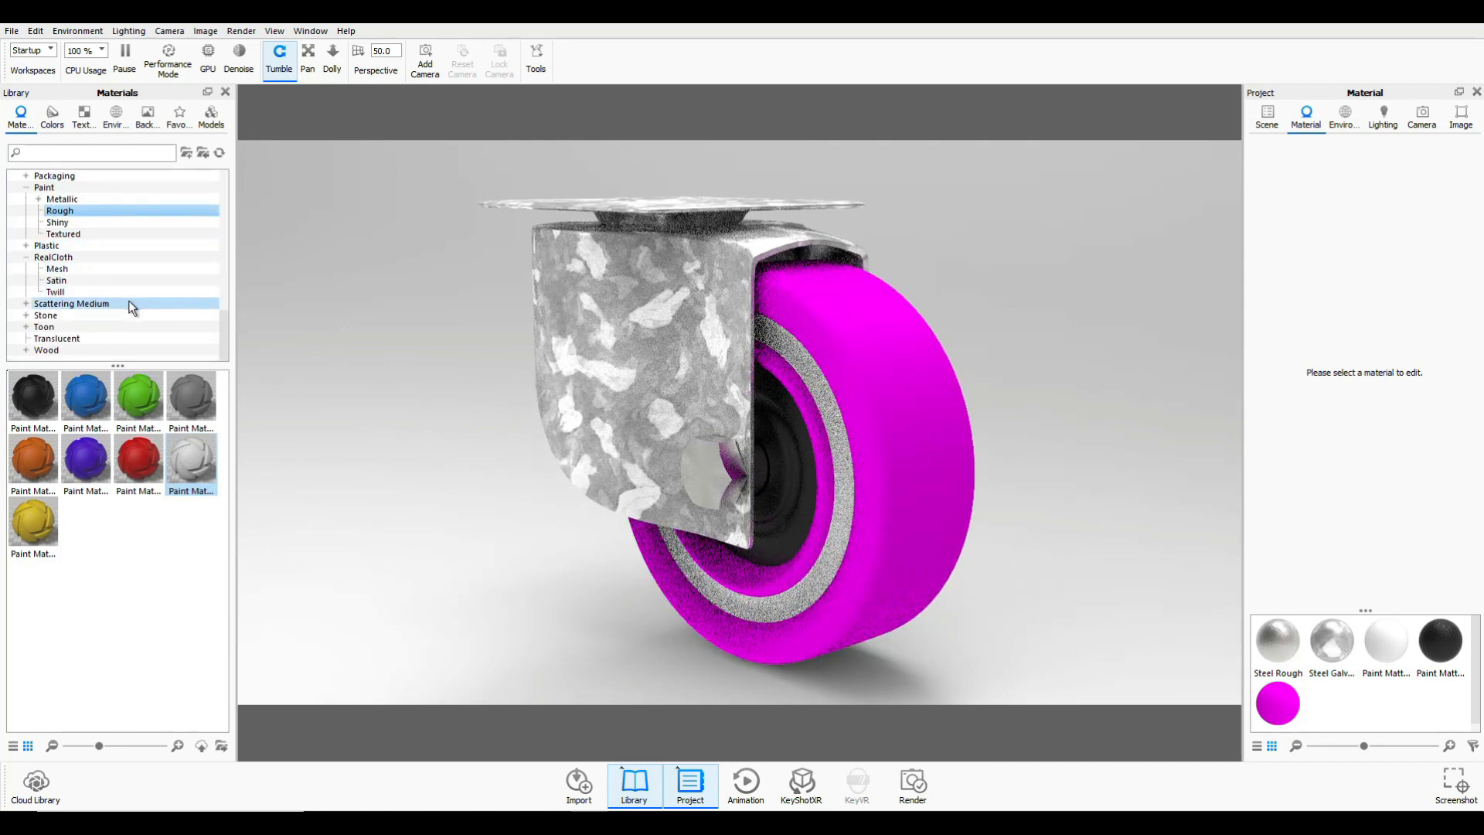
scroll(100, 329, "up", 1)
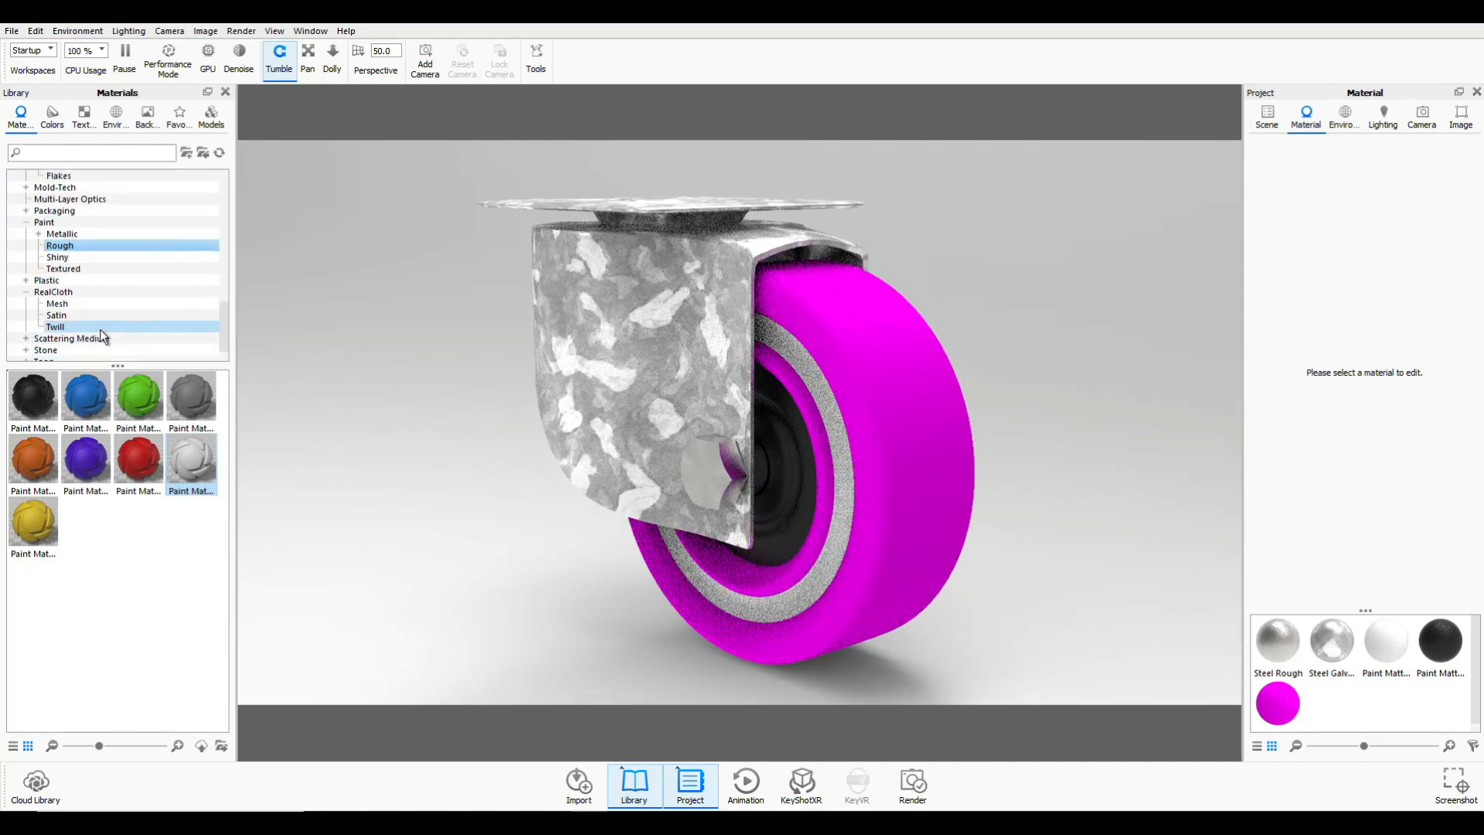
left_click(26, 281)
scroll(78, 290, "down", 1)
left_click(62, 316)
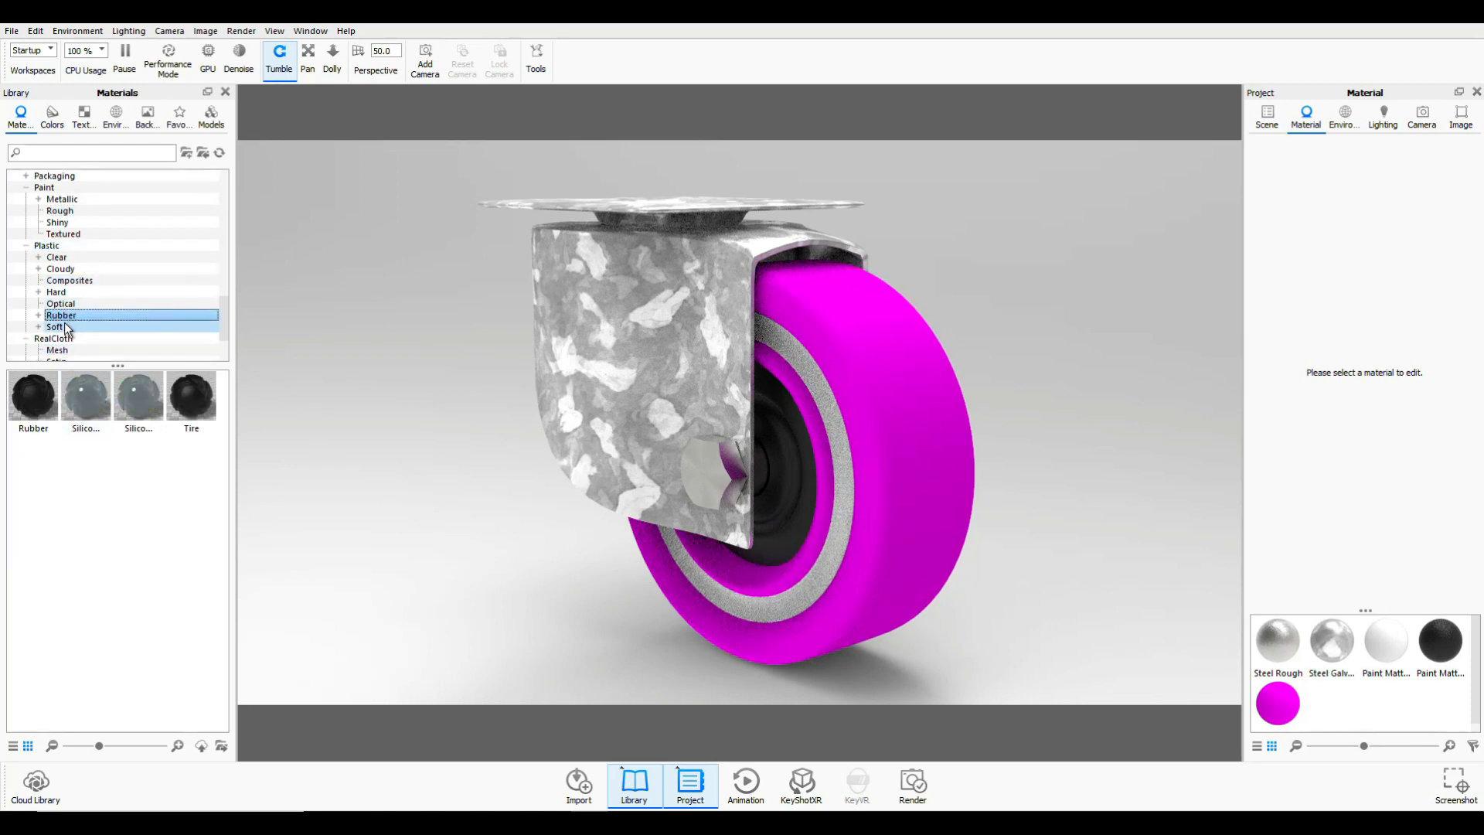
left_click(47, 304)
left_click(81, 281)
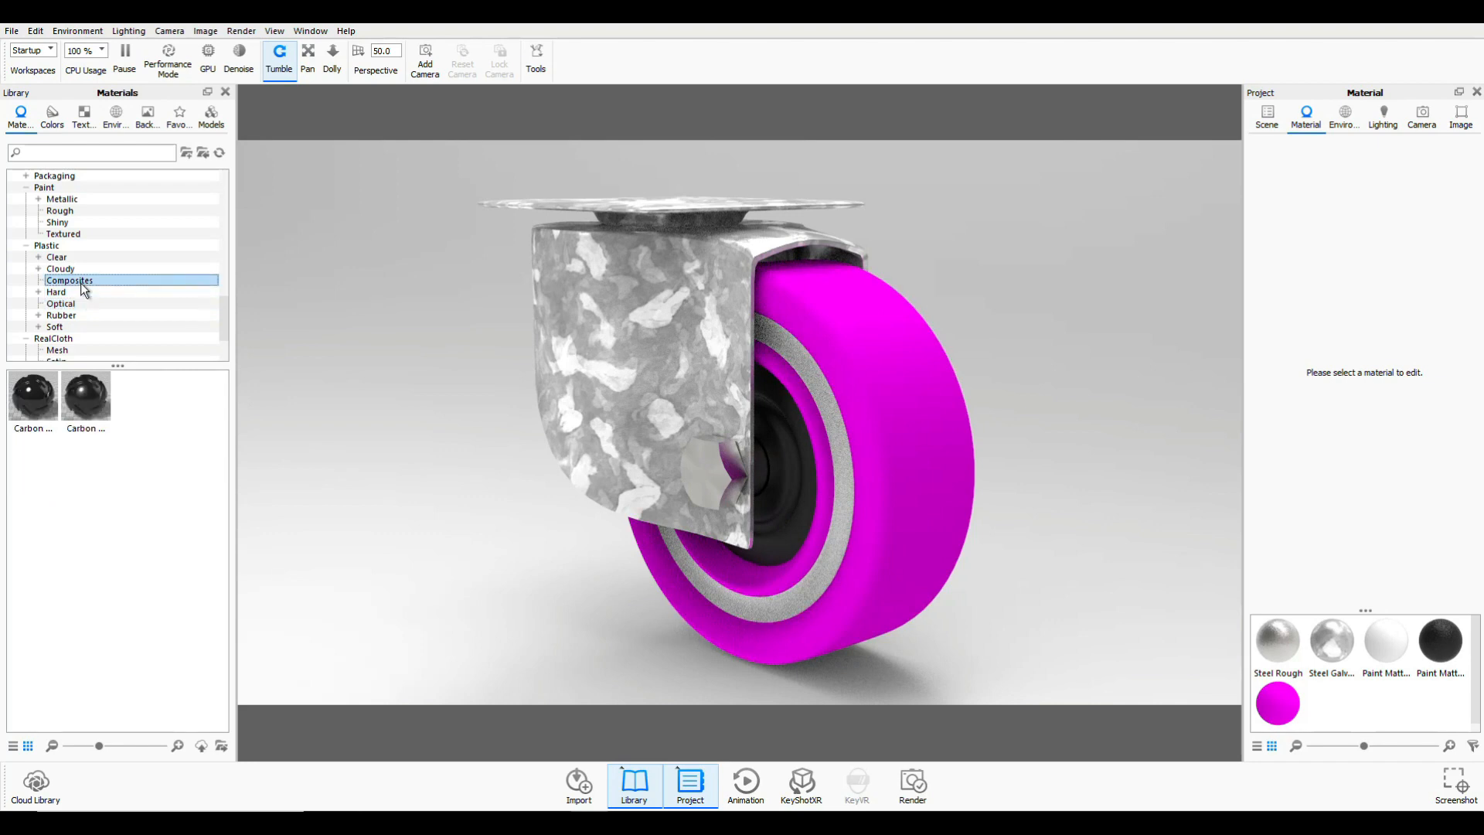
left_click(66, 269)
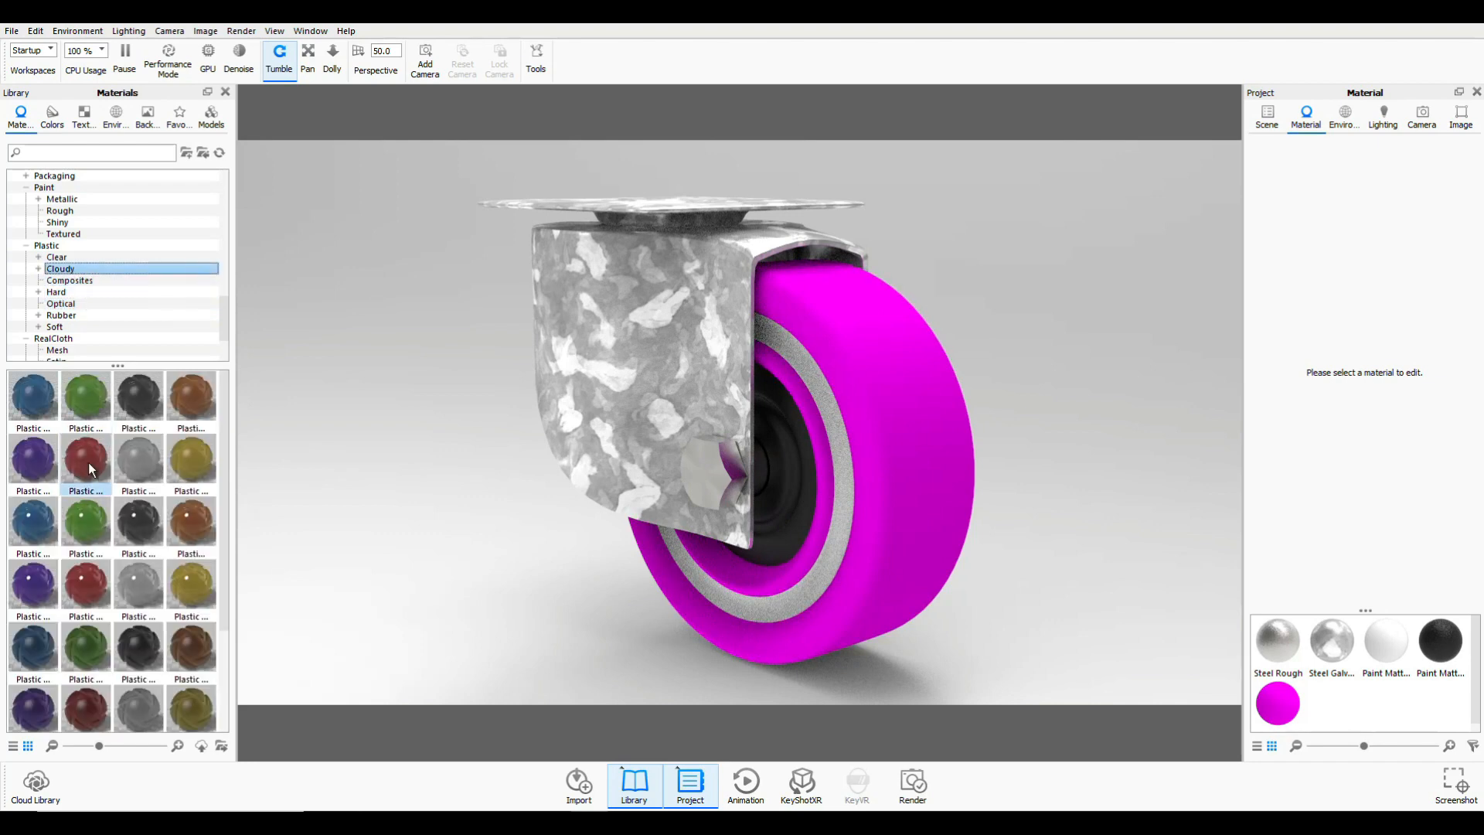
left_click(196, 649)
left_click_drag(196, 649, 902, 535)
left_click_drag(139, 457, 797, 597)
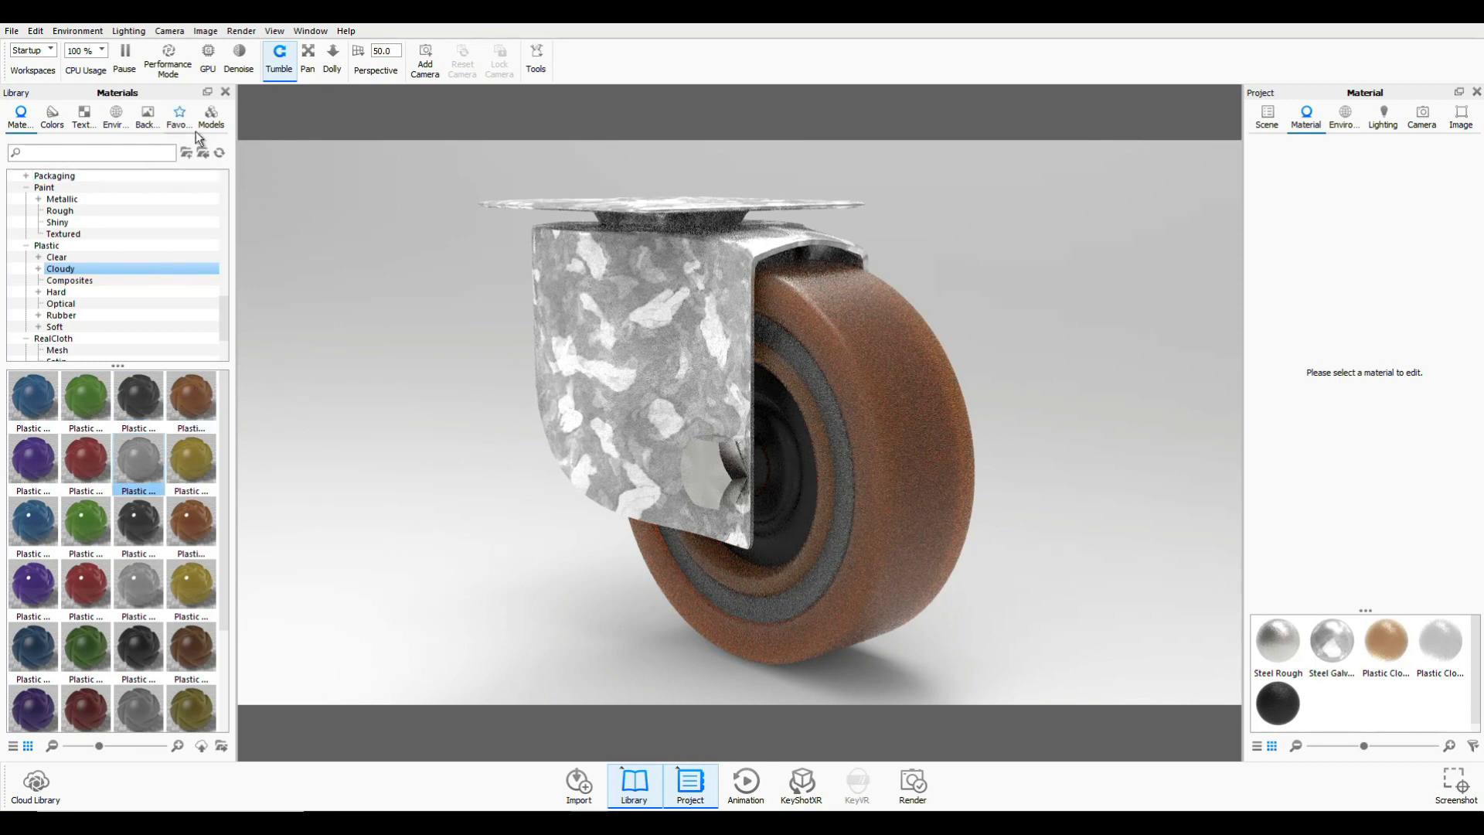
- Set the plain white Studio backplate behind the caster and light the scene with the Dosch-Apartment_2k interior environment
left_click(148, 118)
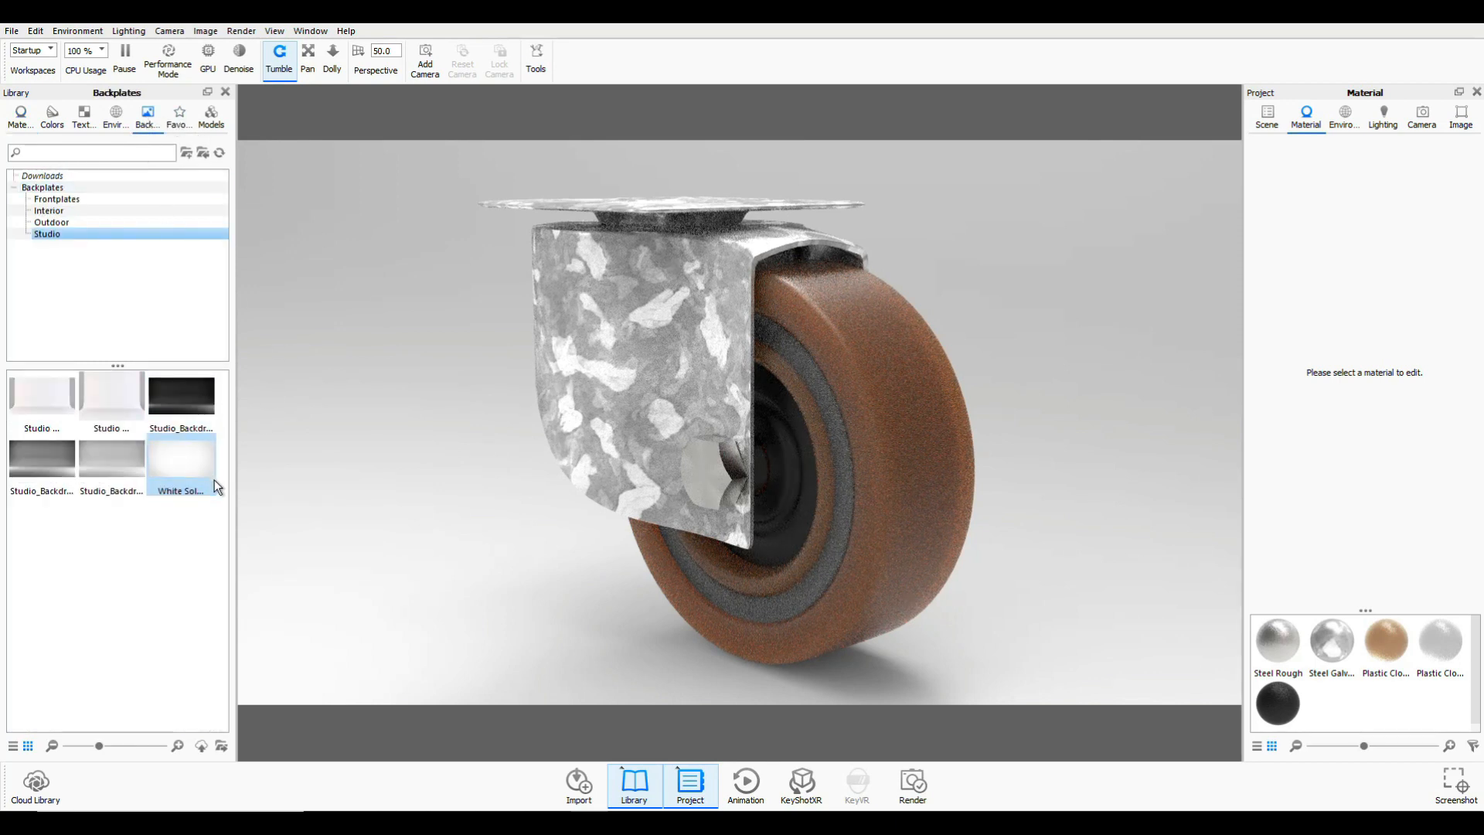
left_click_drag(189, 458, 447, 556)
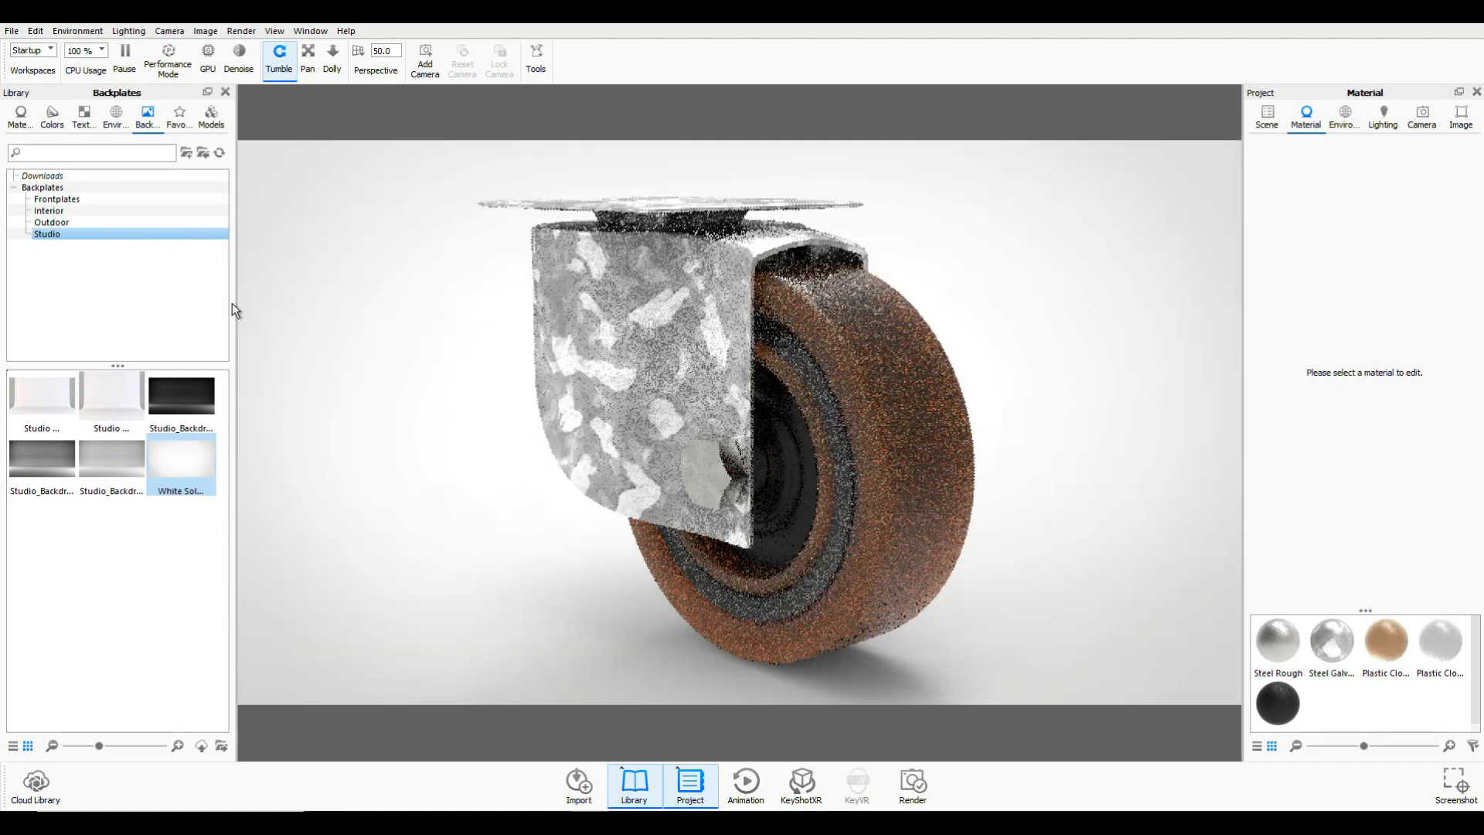
left_click(114, 119)
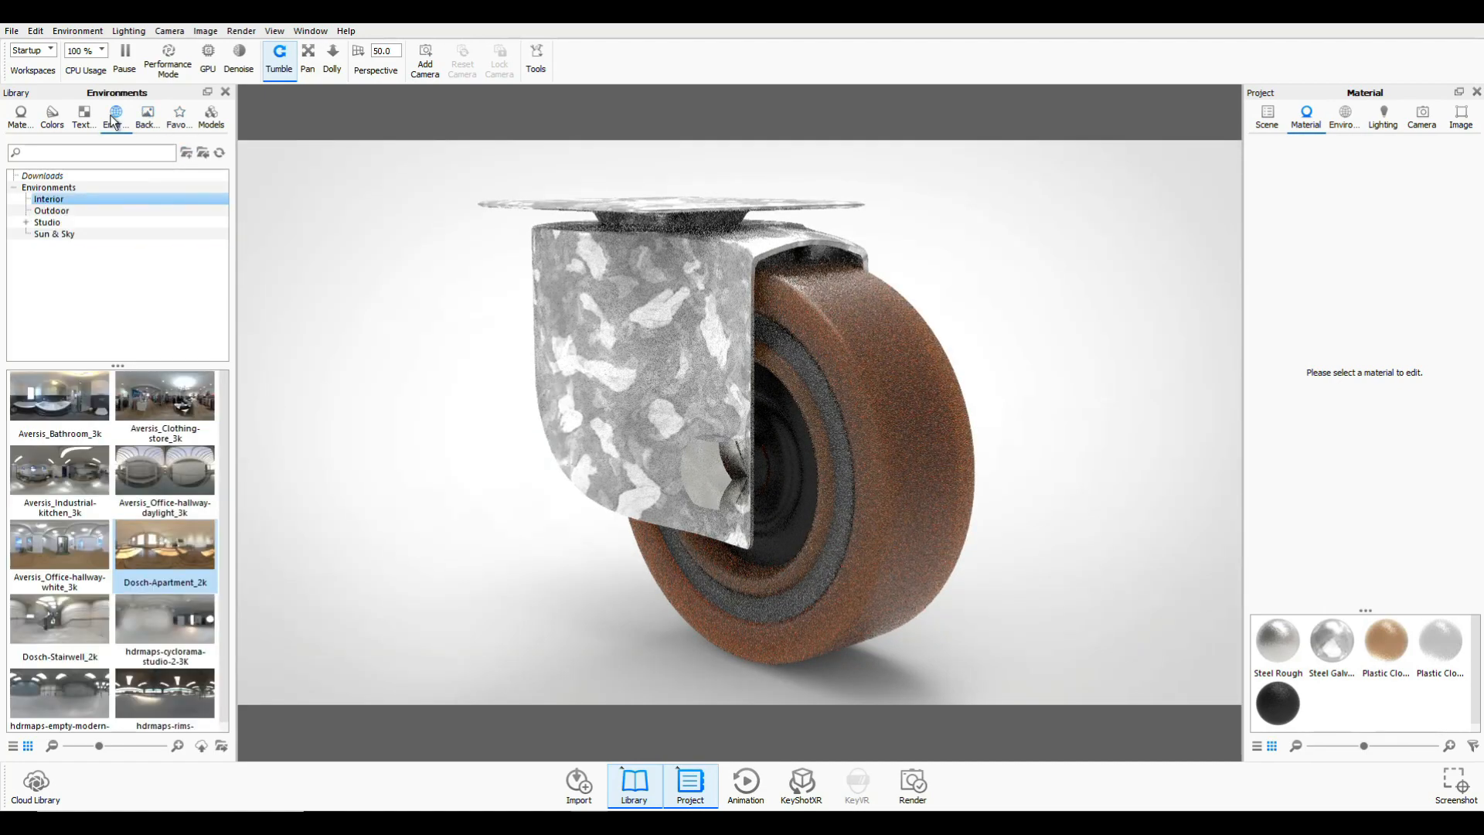
left_click_drag(155, 549, 485, 597)
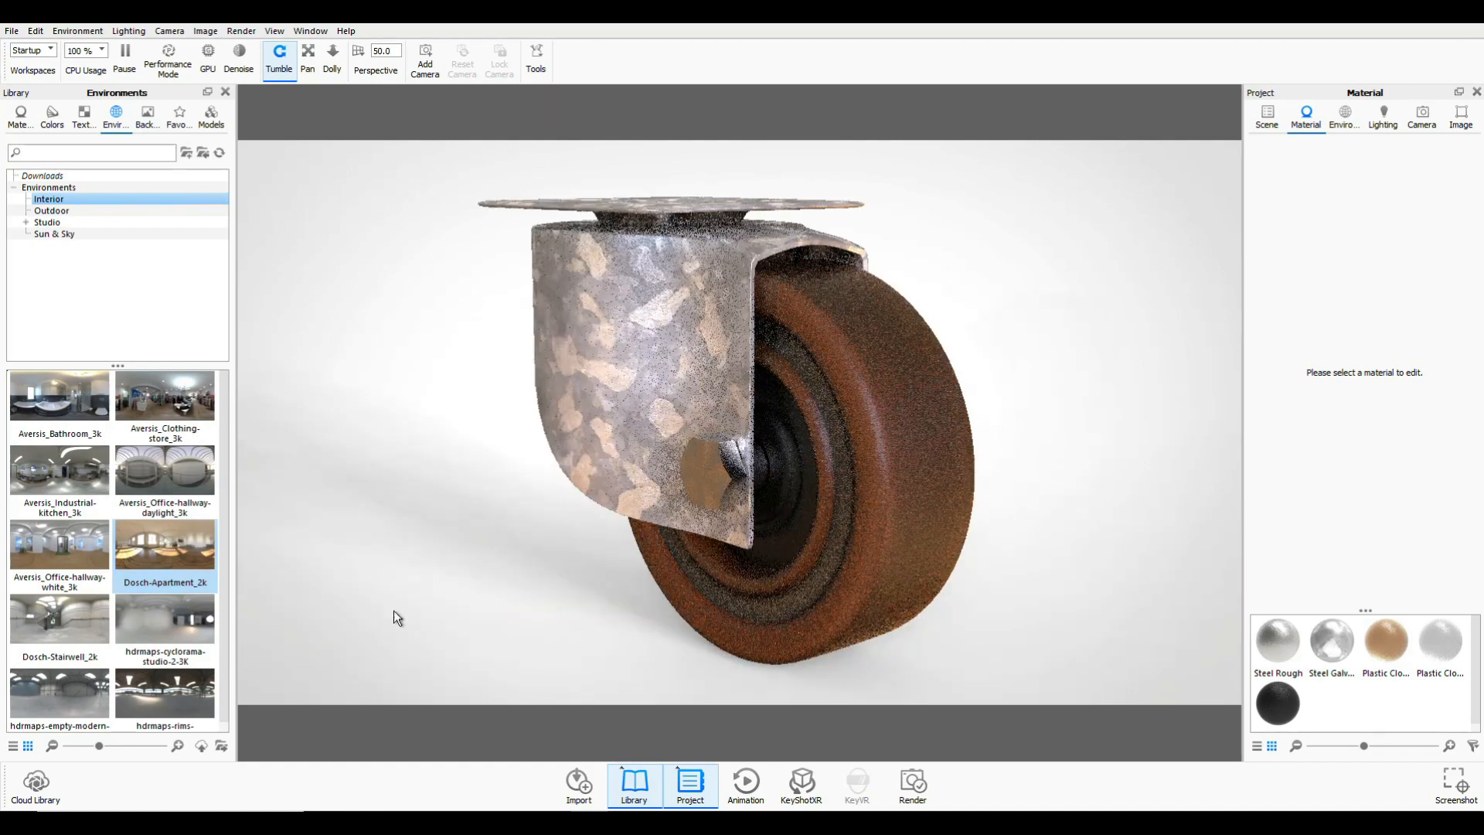
- Try the hdrmaps-empty-modern-storehouse-3K environment and replace it with Dosch-Stairwell_2k
scroll(135, 519, "down", 1)
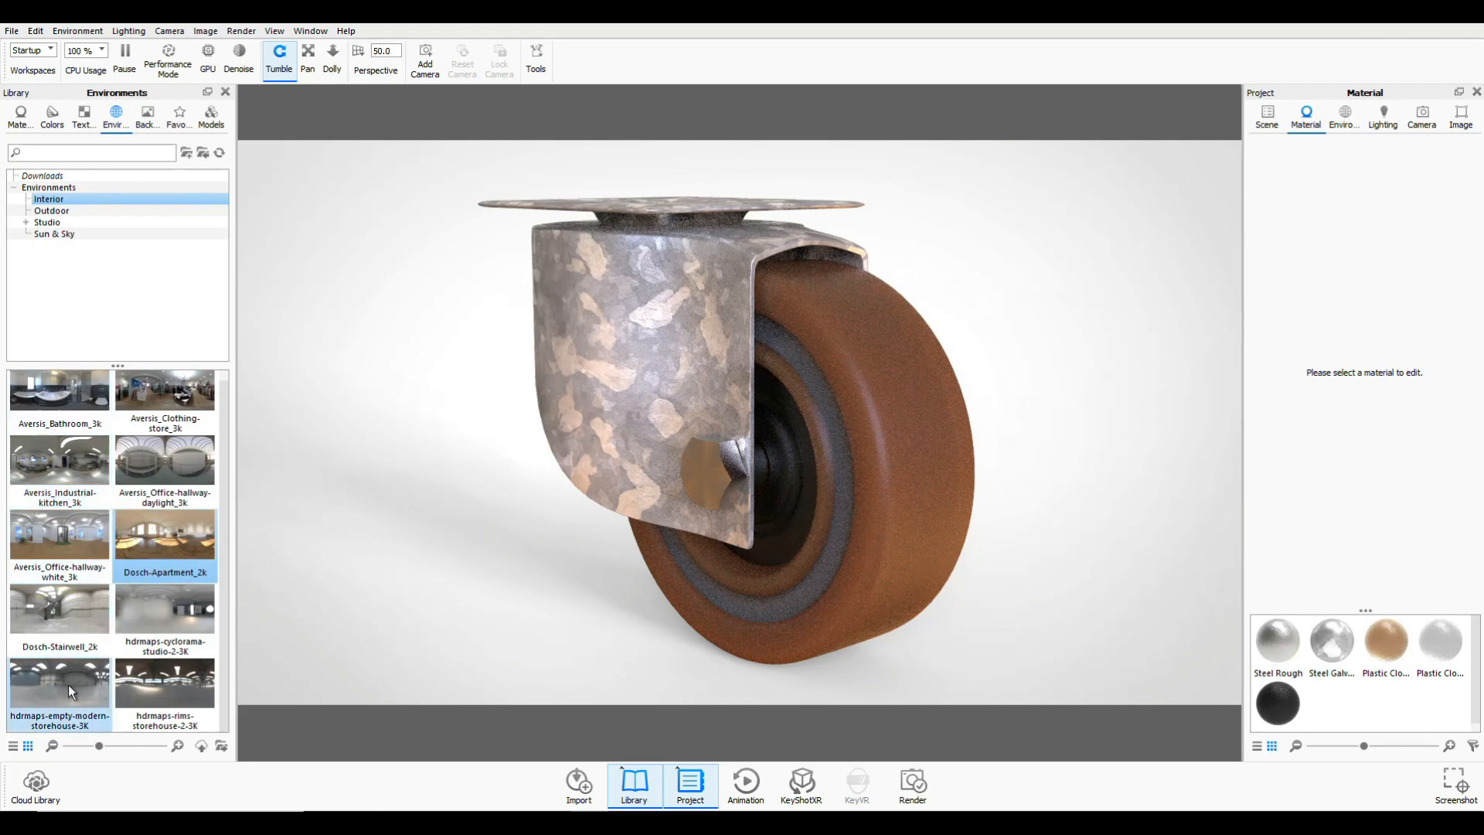
left_click_drag(70, 690, 441, 604)
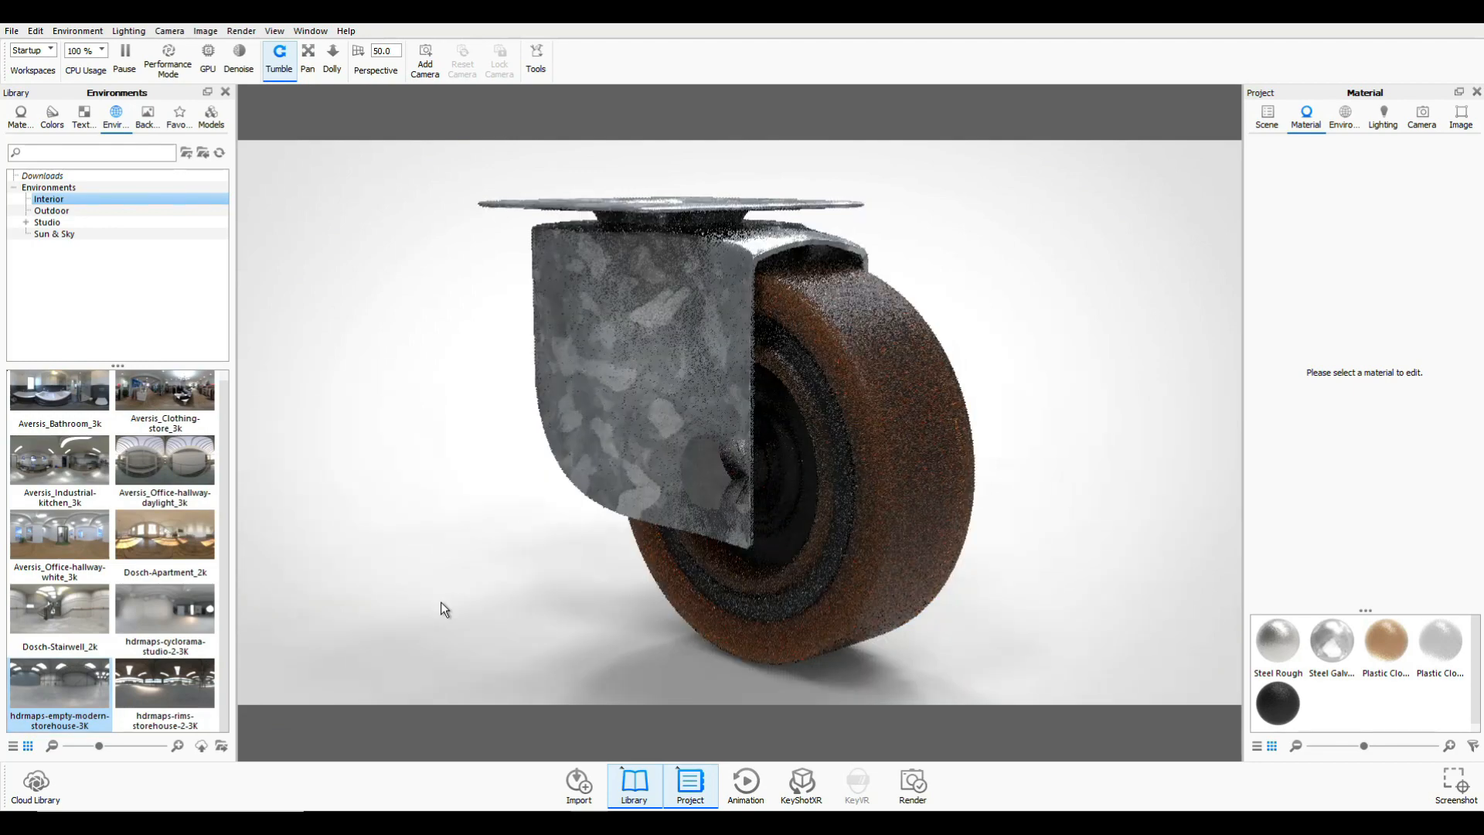
left_click_drag(43, 614, 462, 632)
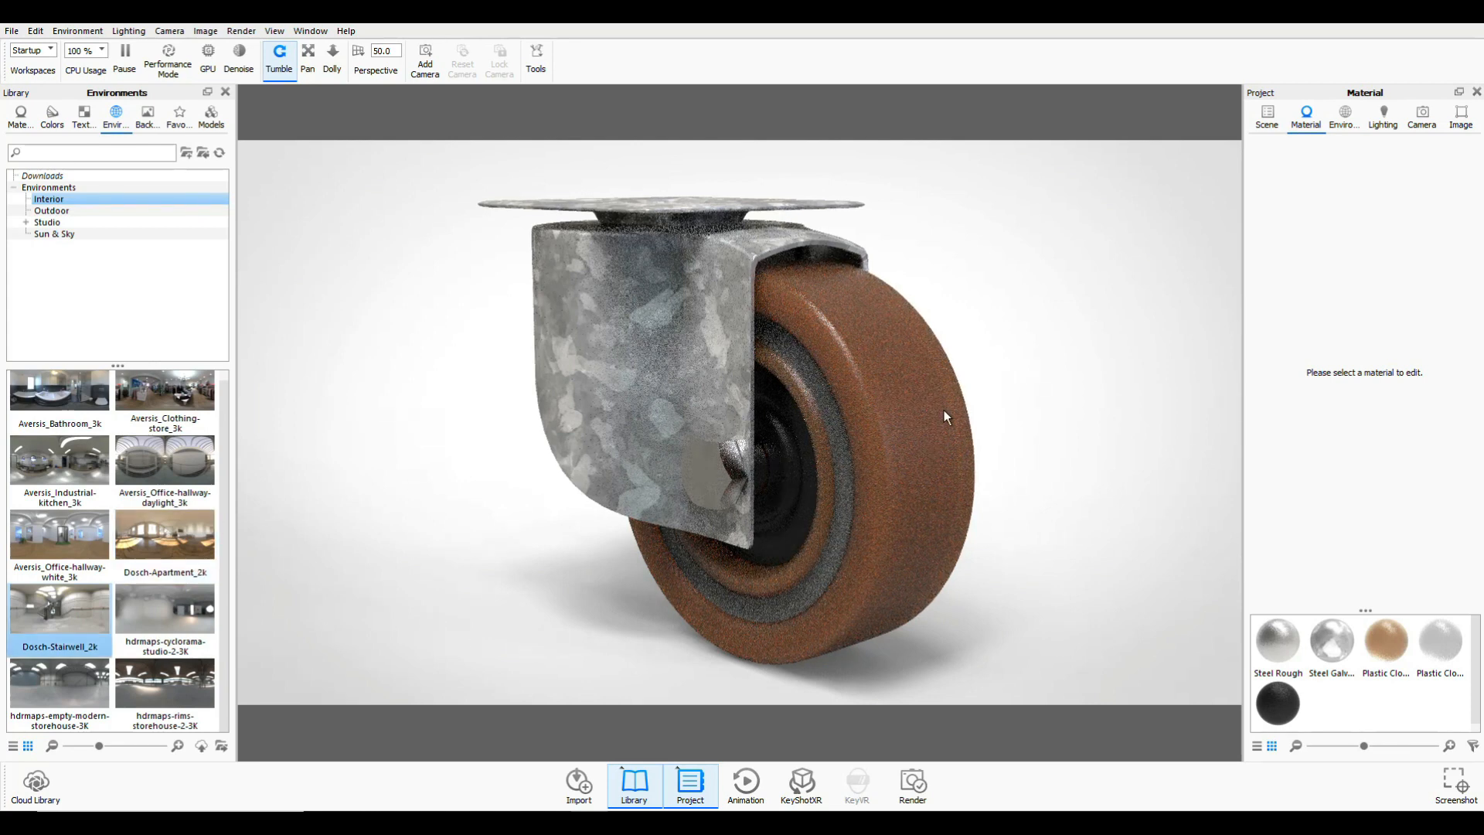
- Lighten the orange tyre material's transmission colour to RGB 245, 223, 196 (#F5DFC4)
double_click(922, 394)
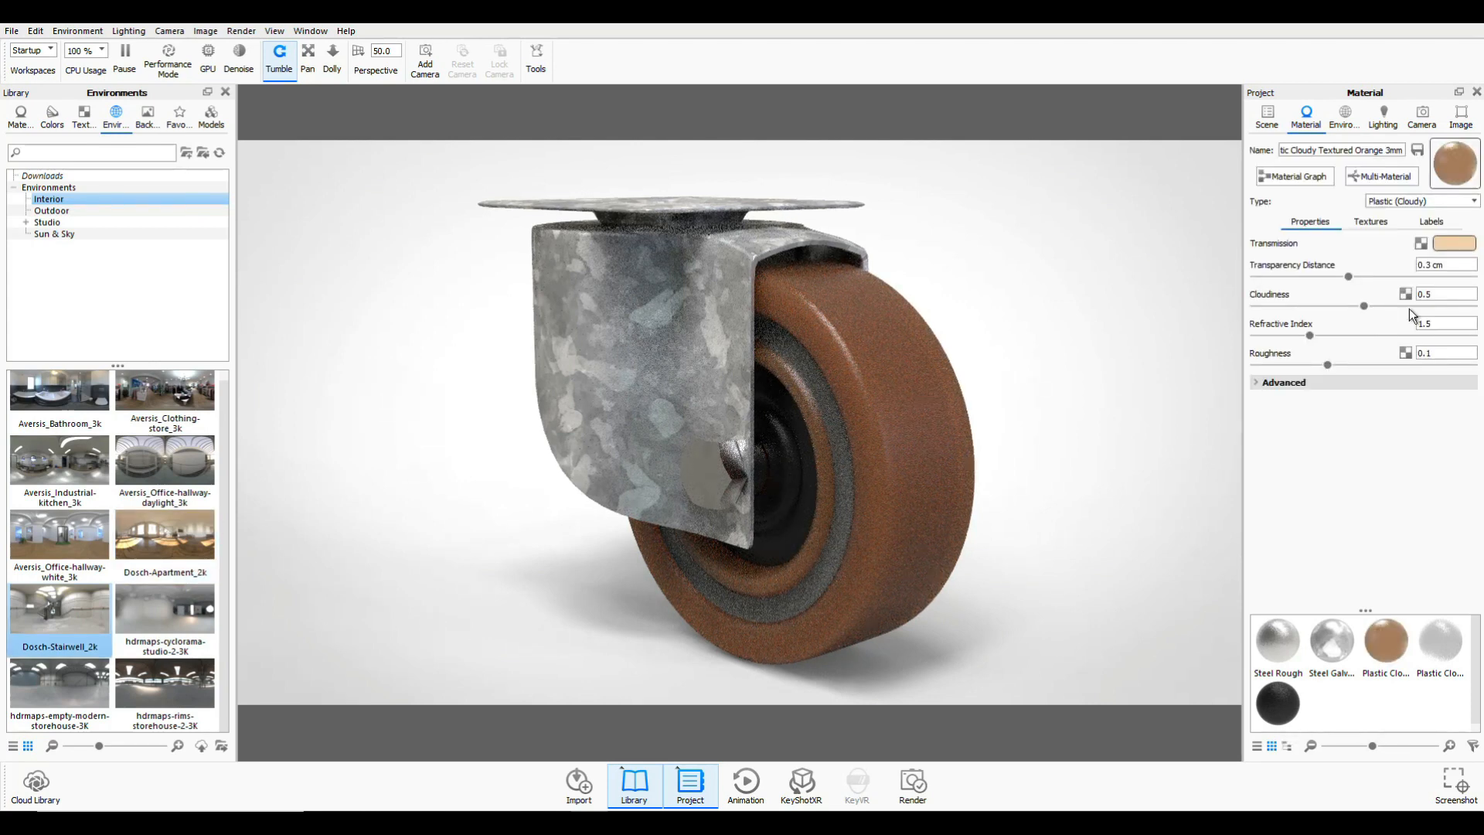
left_click(1454, 245)
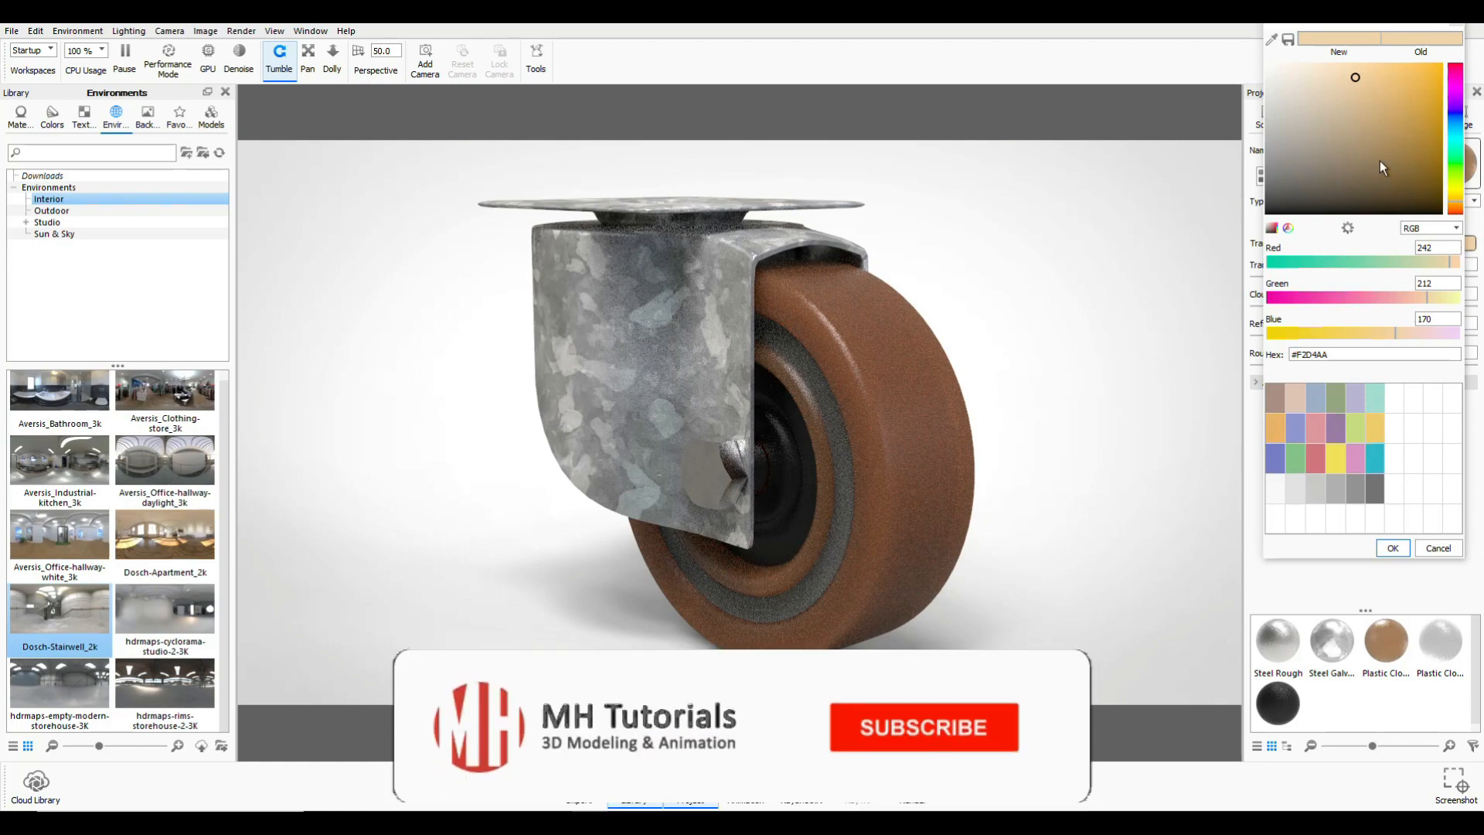
left_click_drag(1348, 75, 1316, 68)
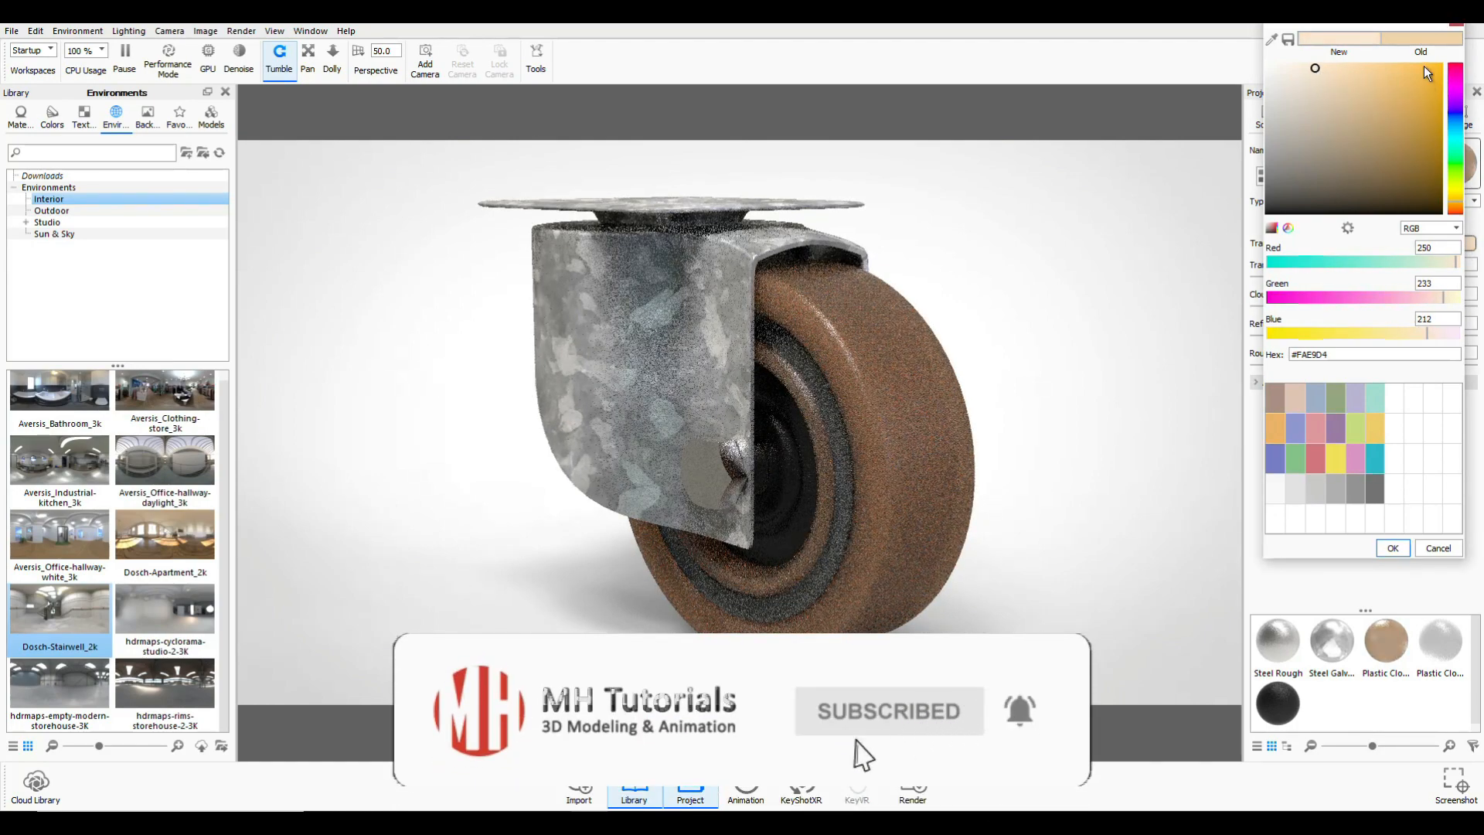
left_click(1392, 548)
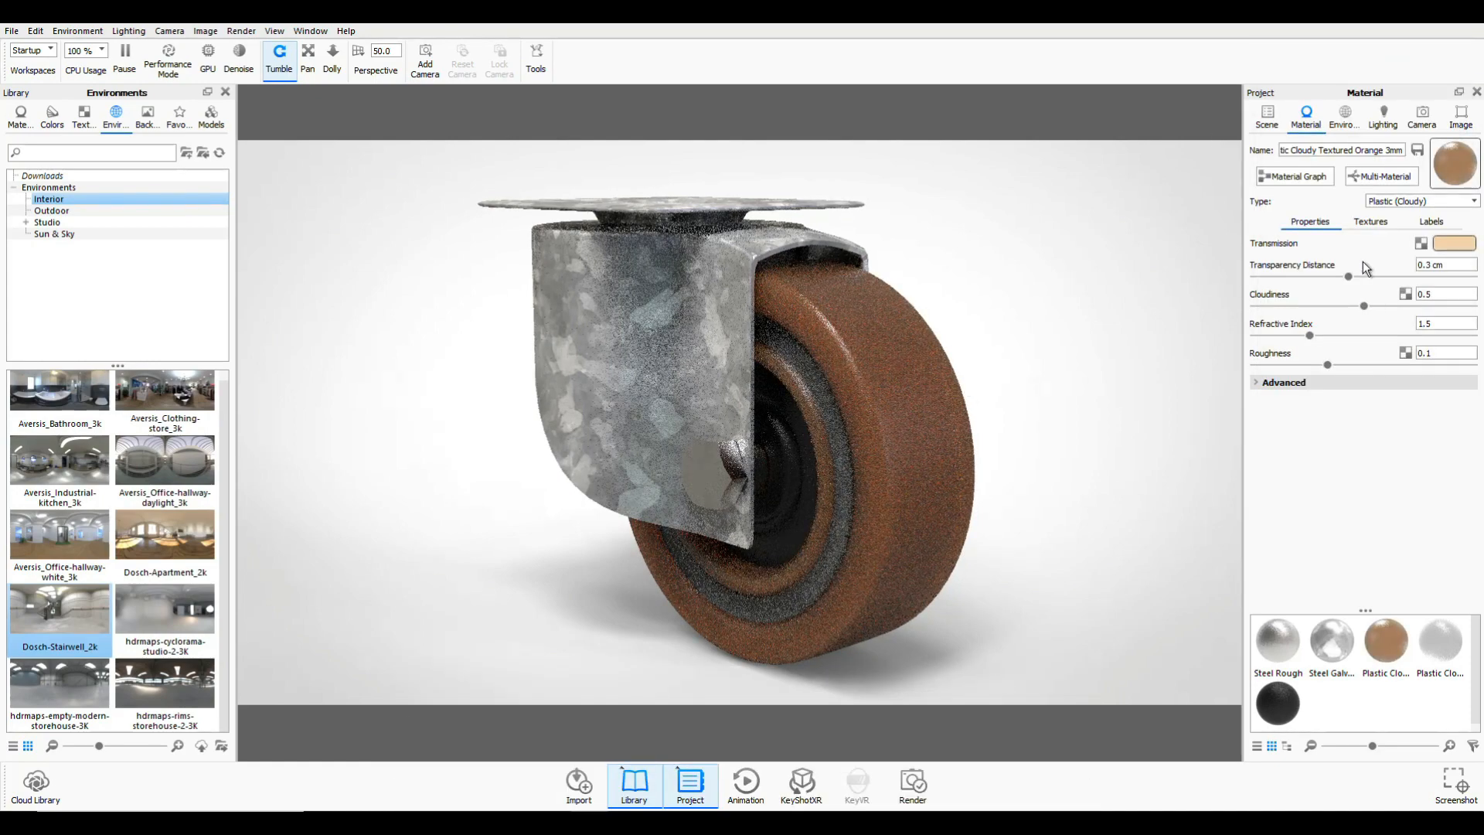
left_click(1457, 245)
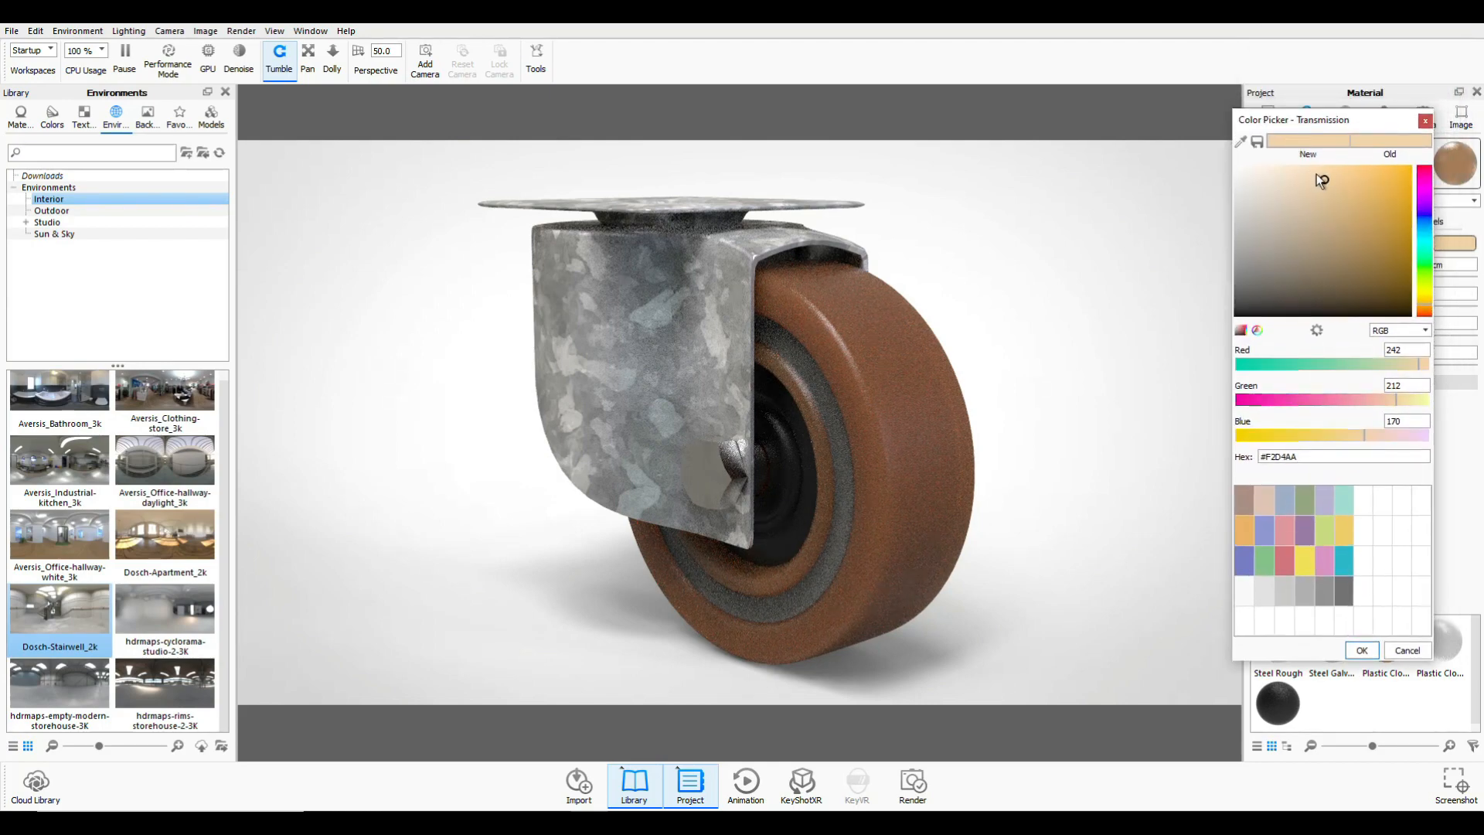
left_click(1314, 180)
left_click(1297, 176)
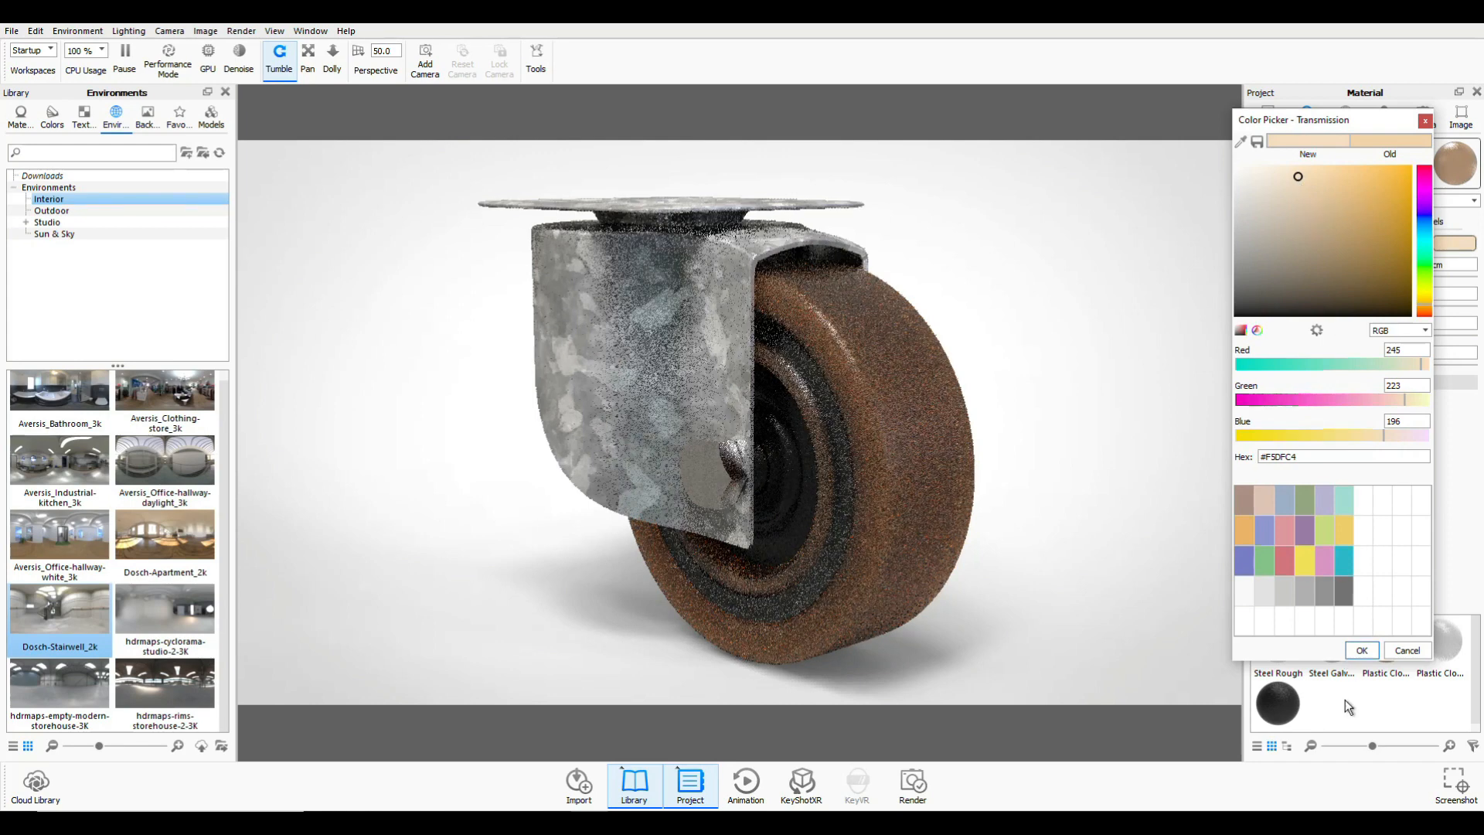
left_click(1362, 651)
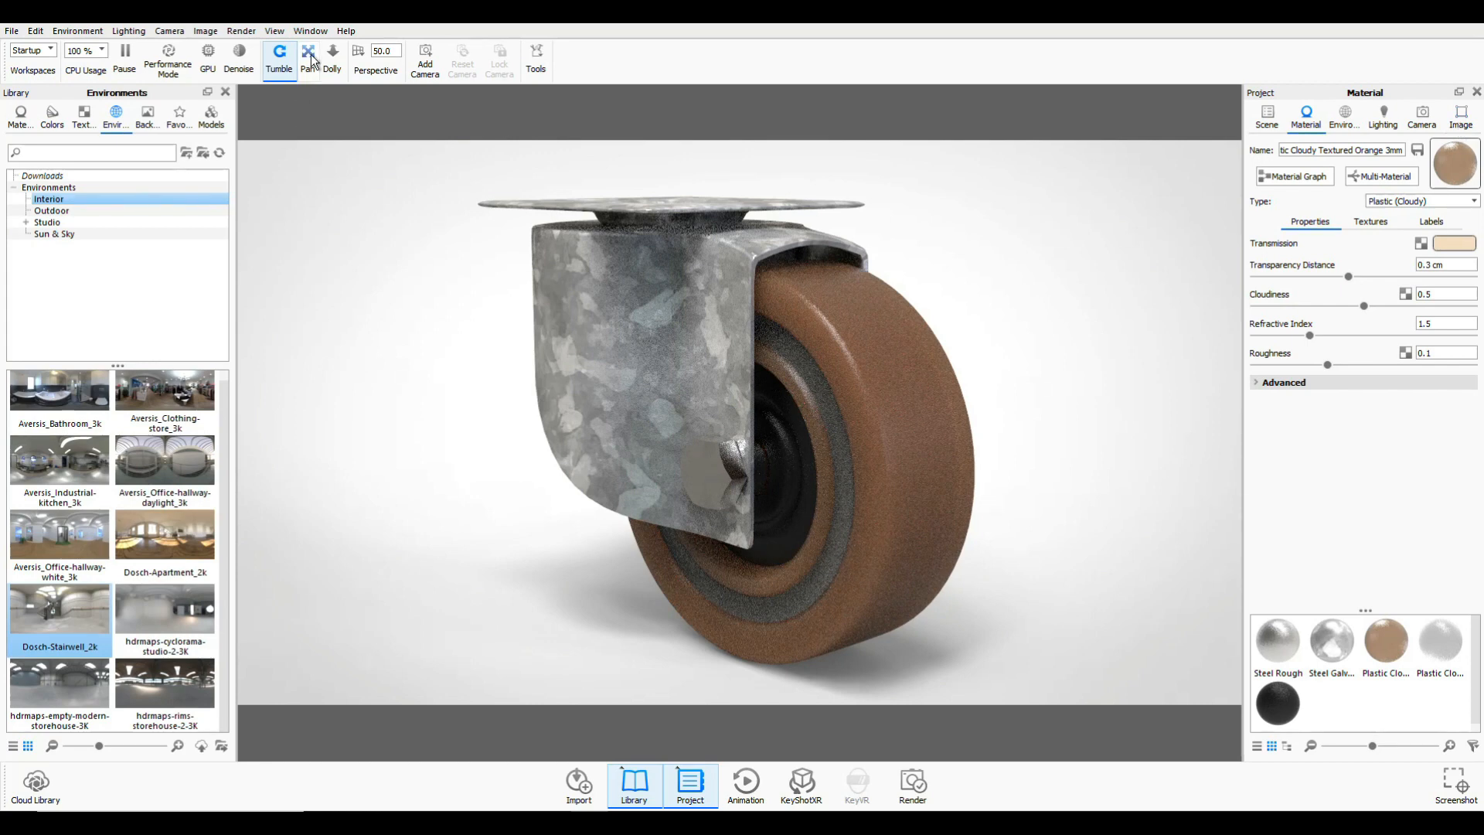
- Switch the real-time rendering to GPU Mode
left_click(242, 31)
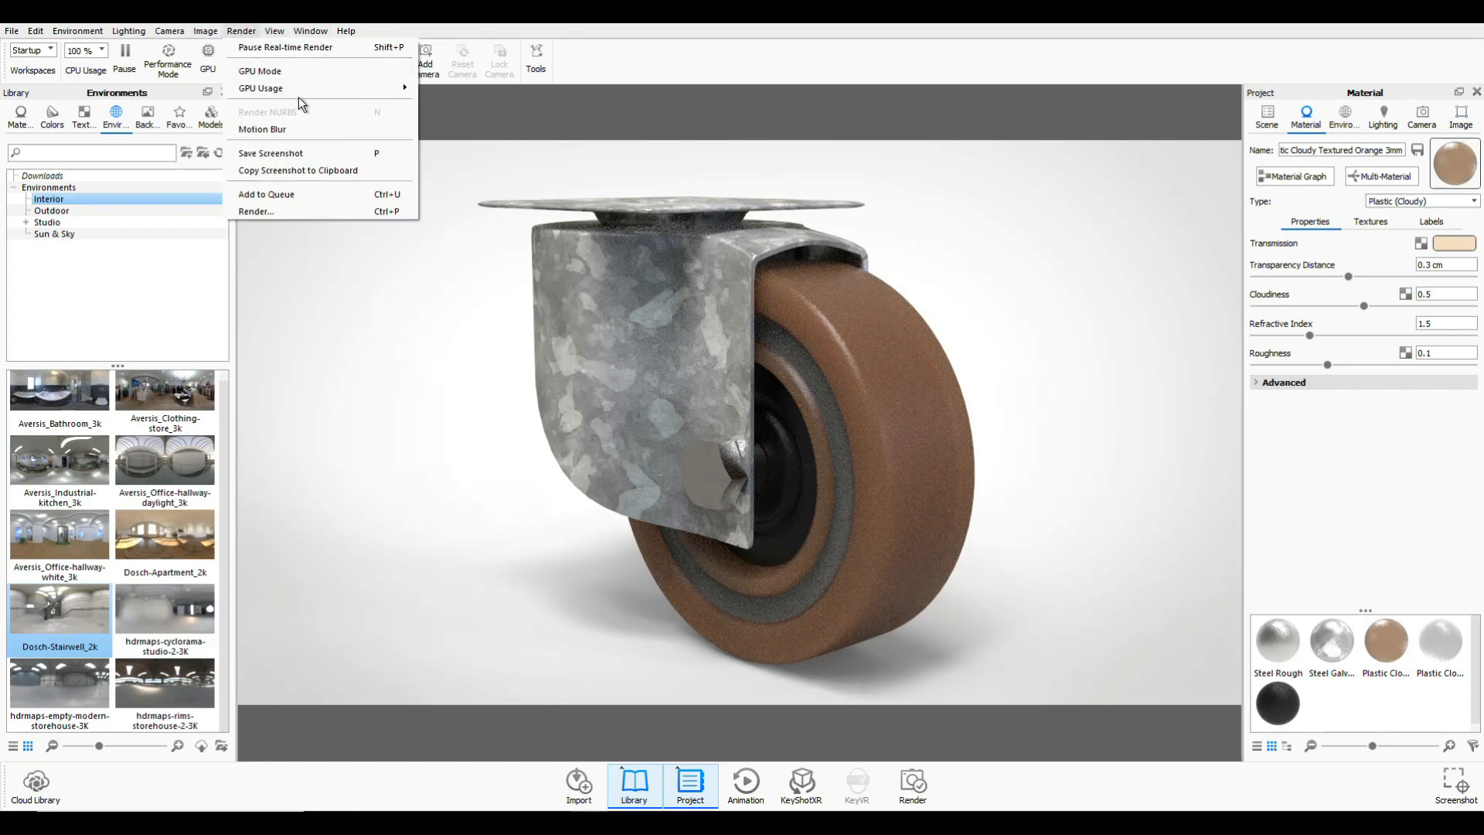
mouse_move(294, 88)
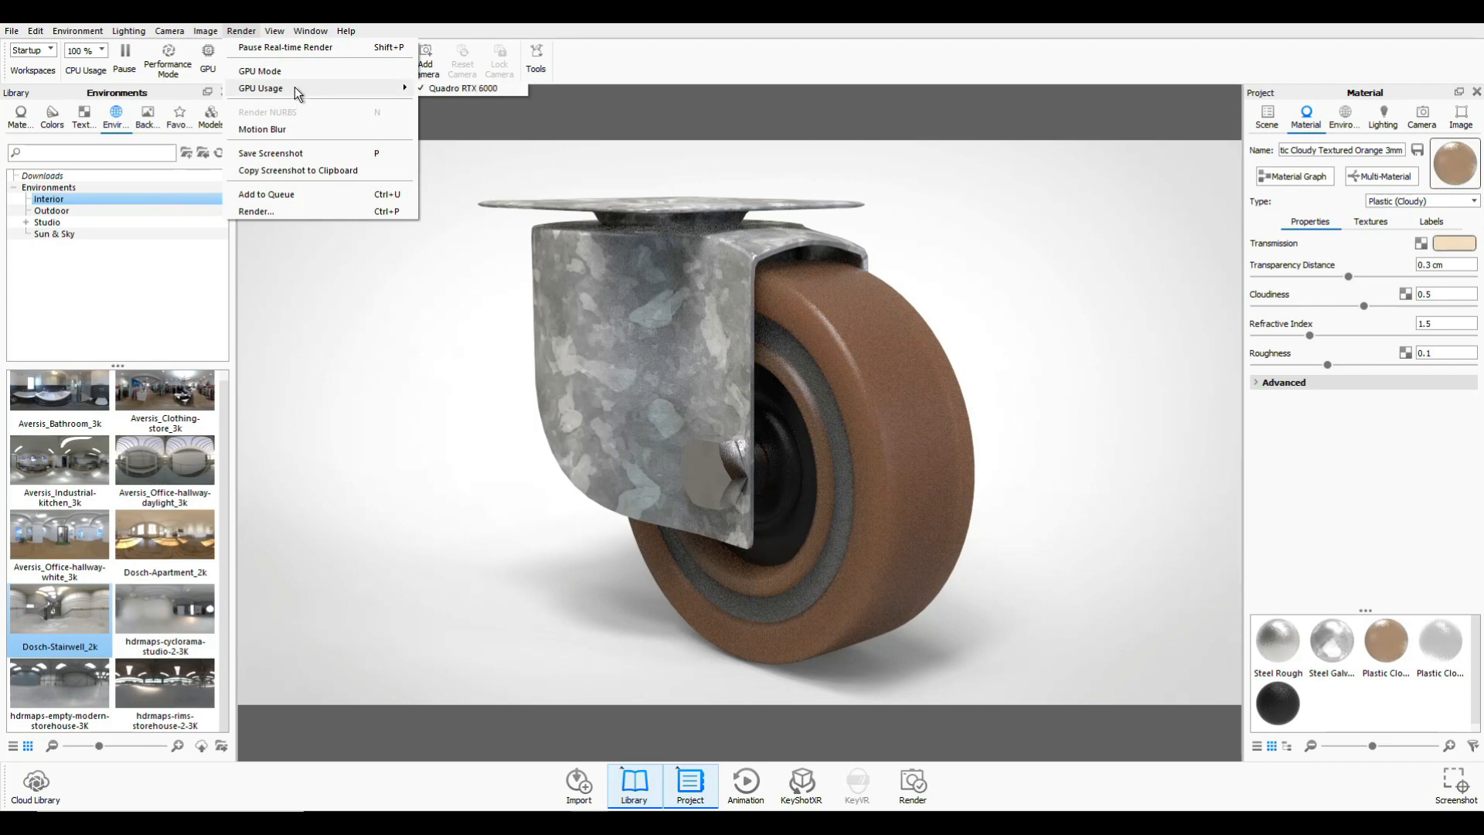
left_click(291, 70)
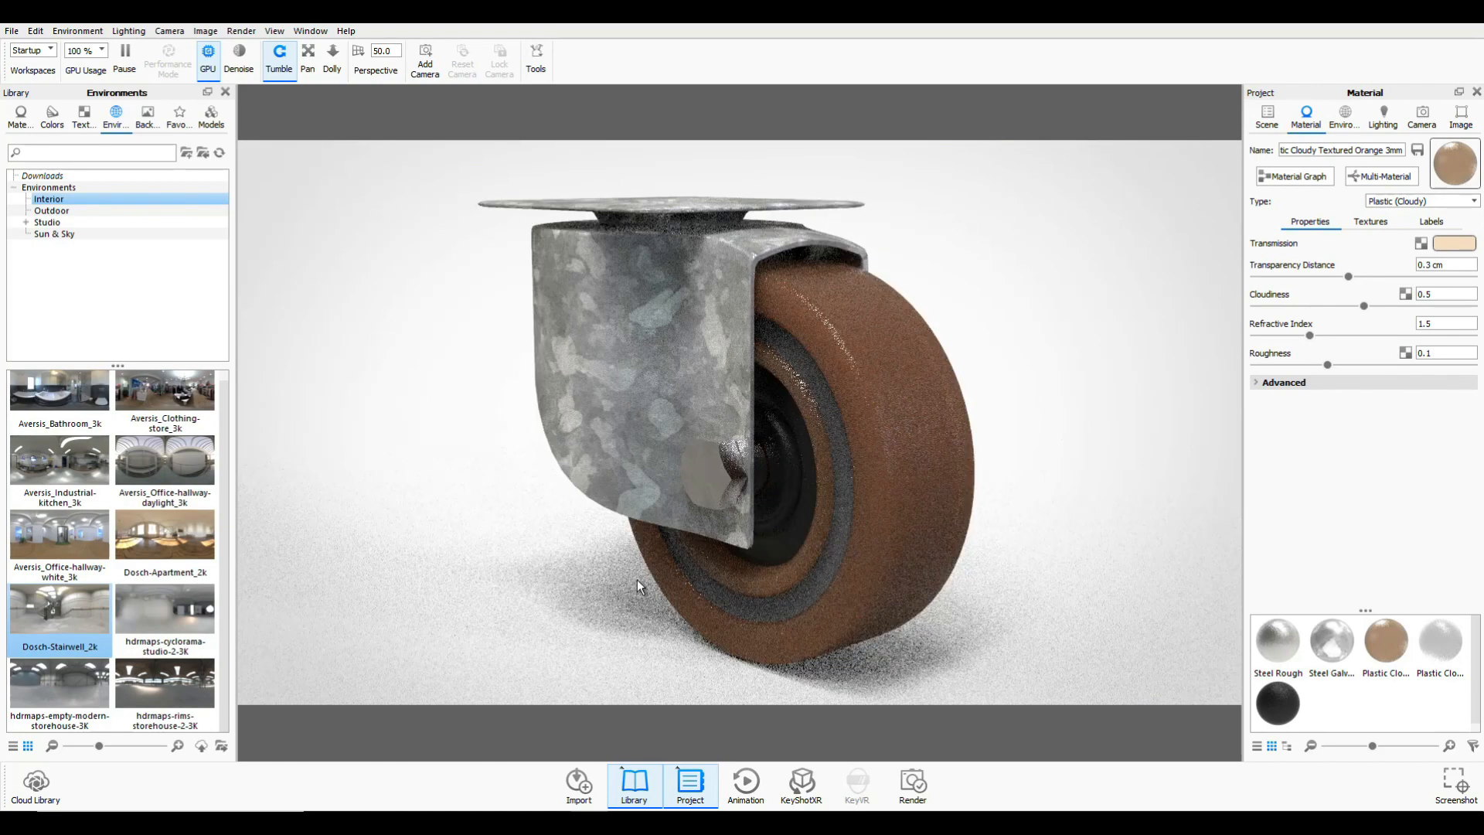
- Enable Global Illumination, Ground Illumination and Interior Mode for the scene lighting
left_click(128, 31)
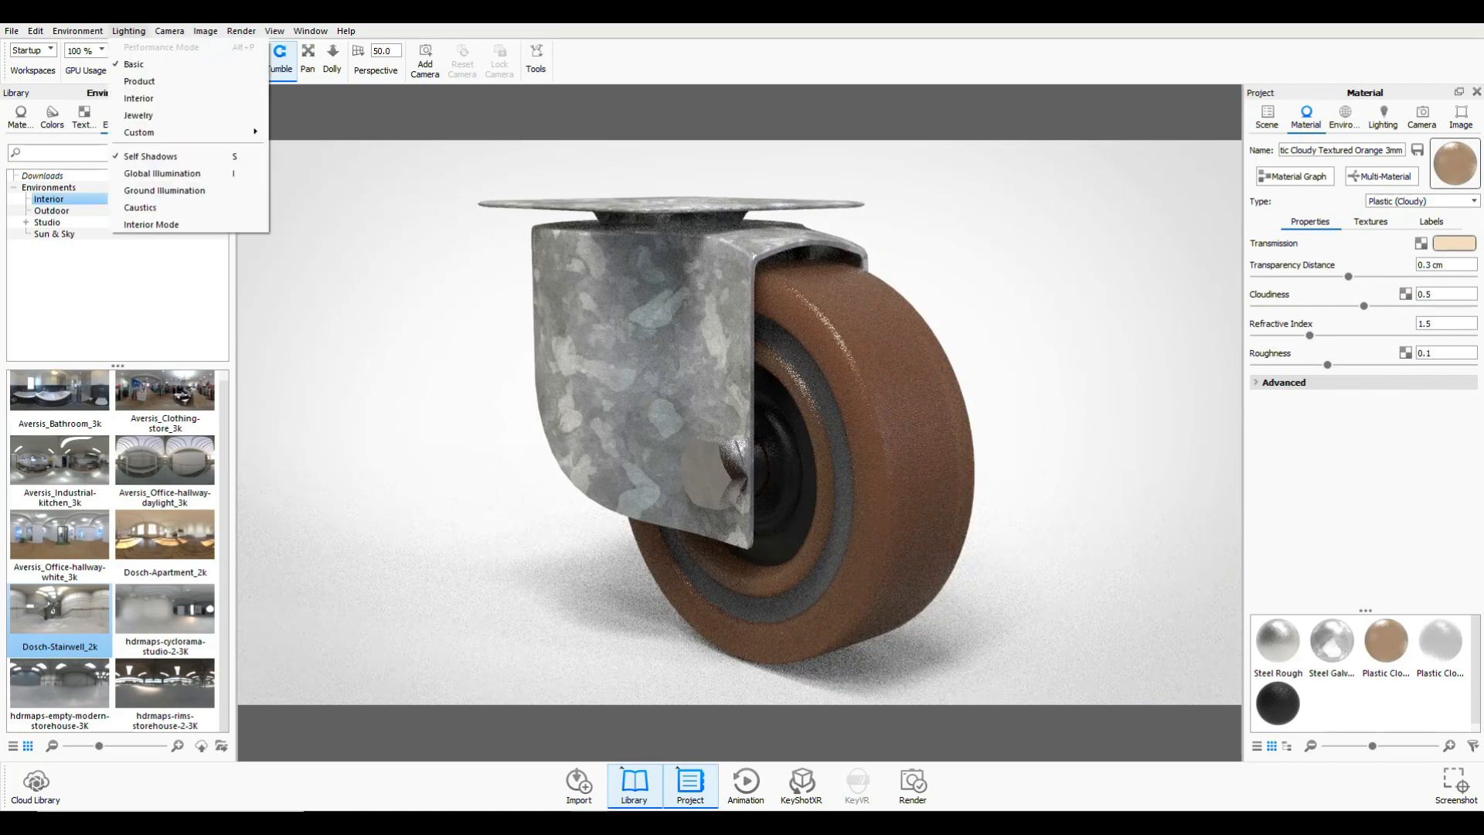
left_click(150, 174)
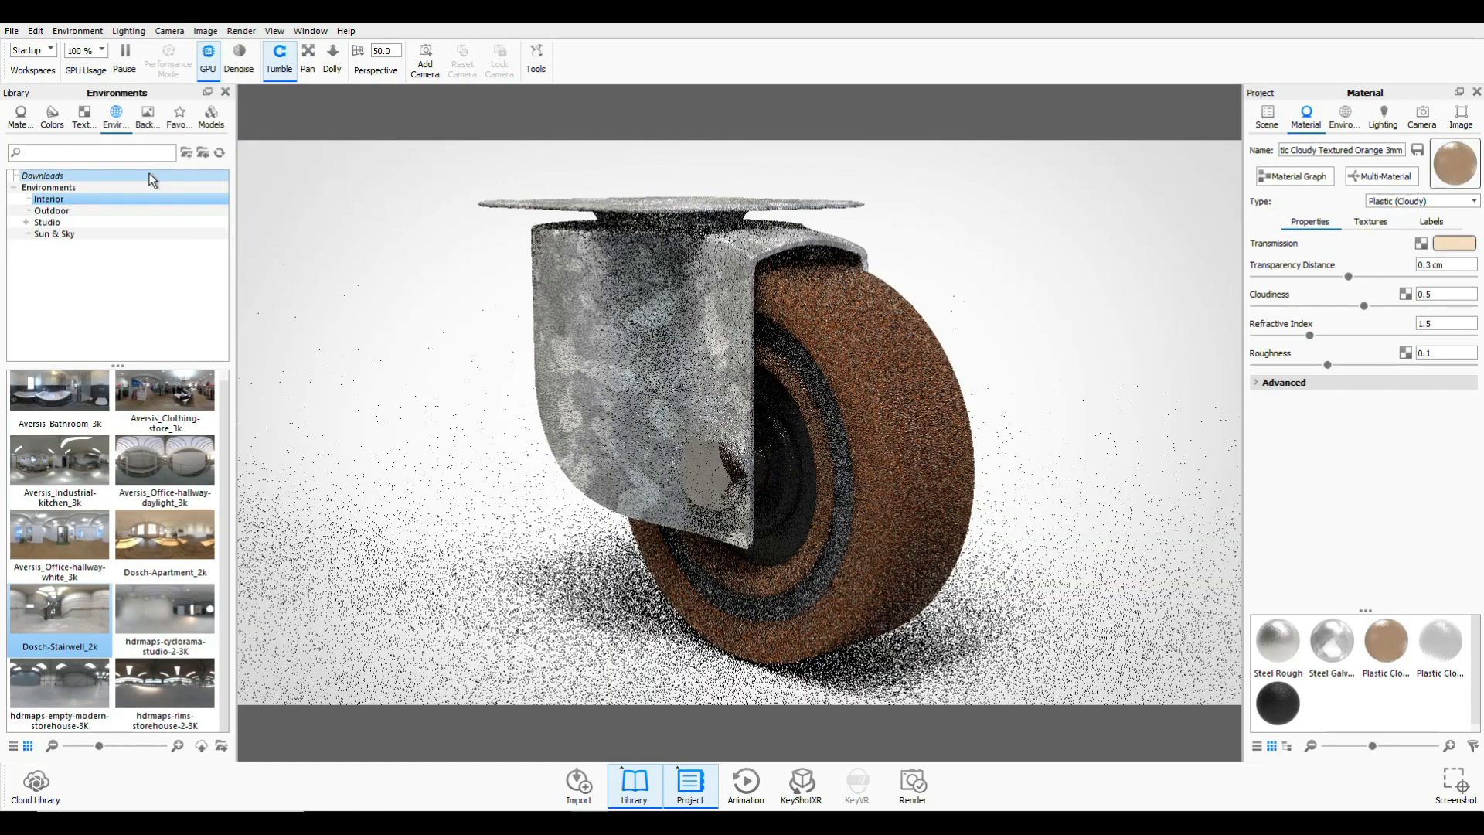
left_click(129, 31)
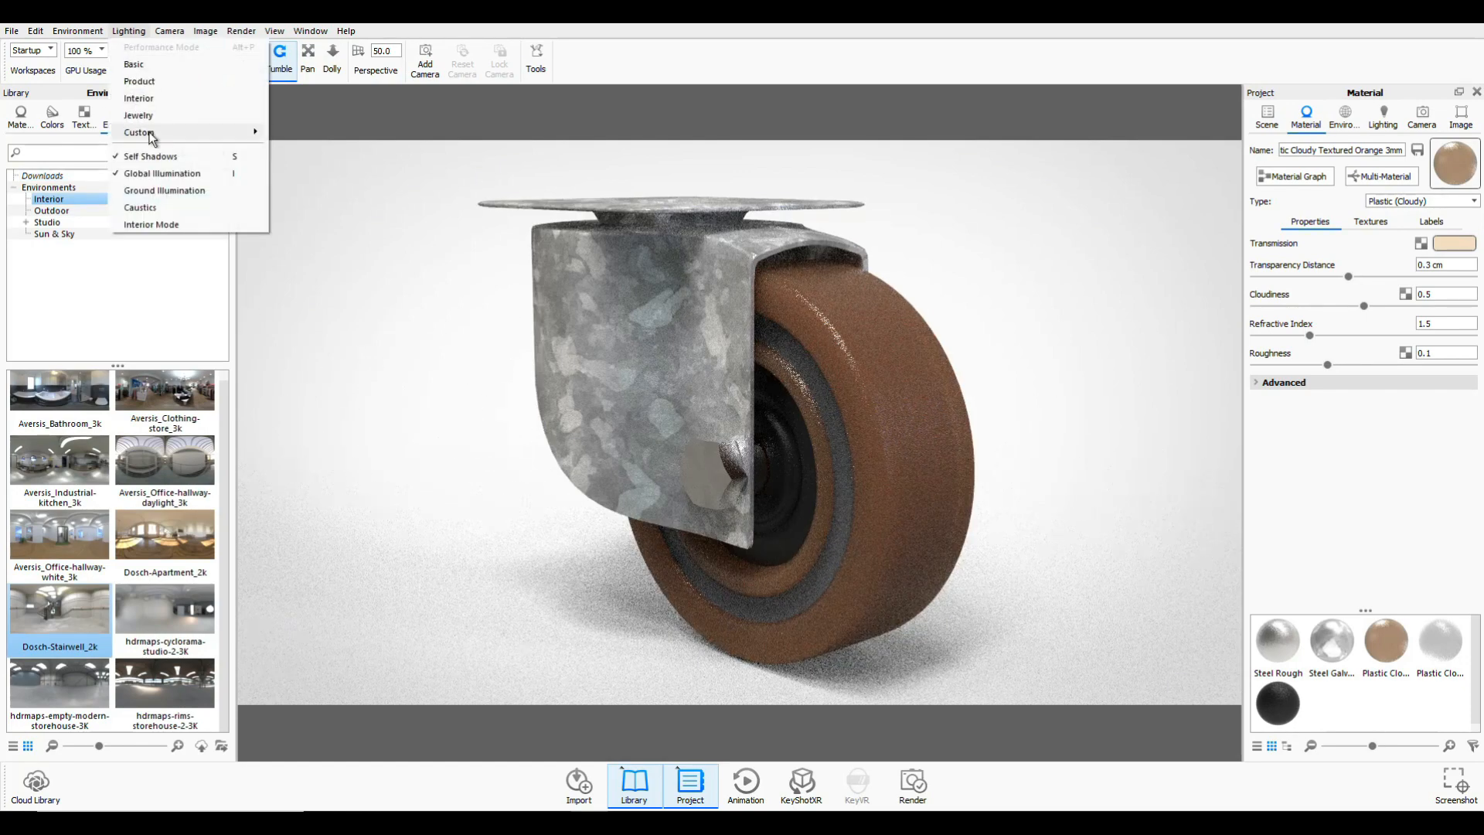
left_click(156, 191)
left_click(128, 32)
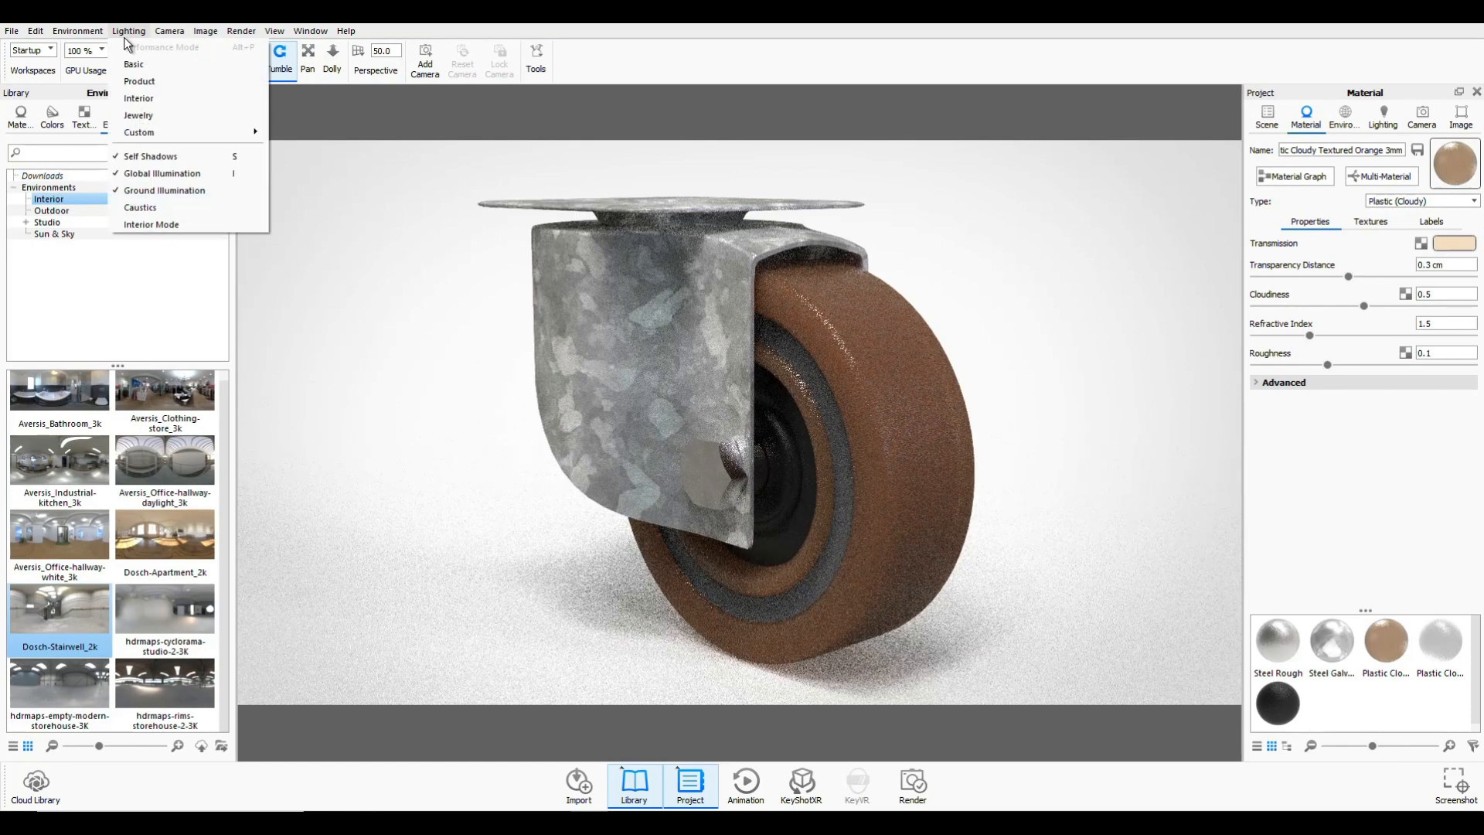
left_click(164, 224)
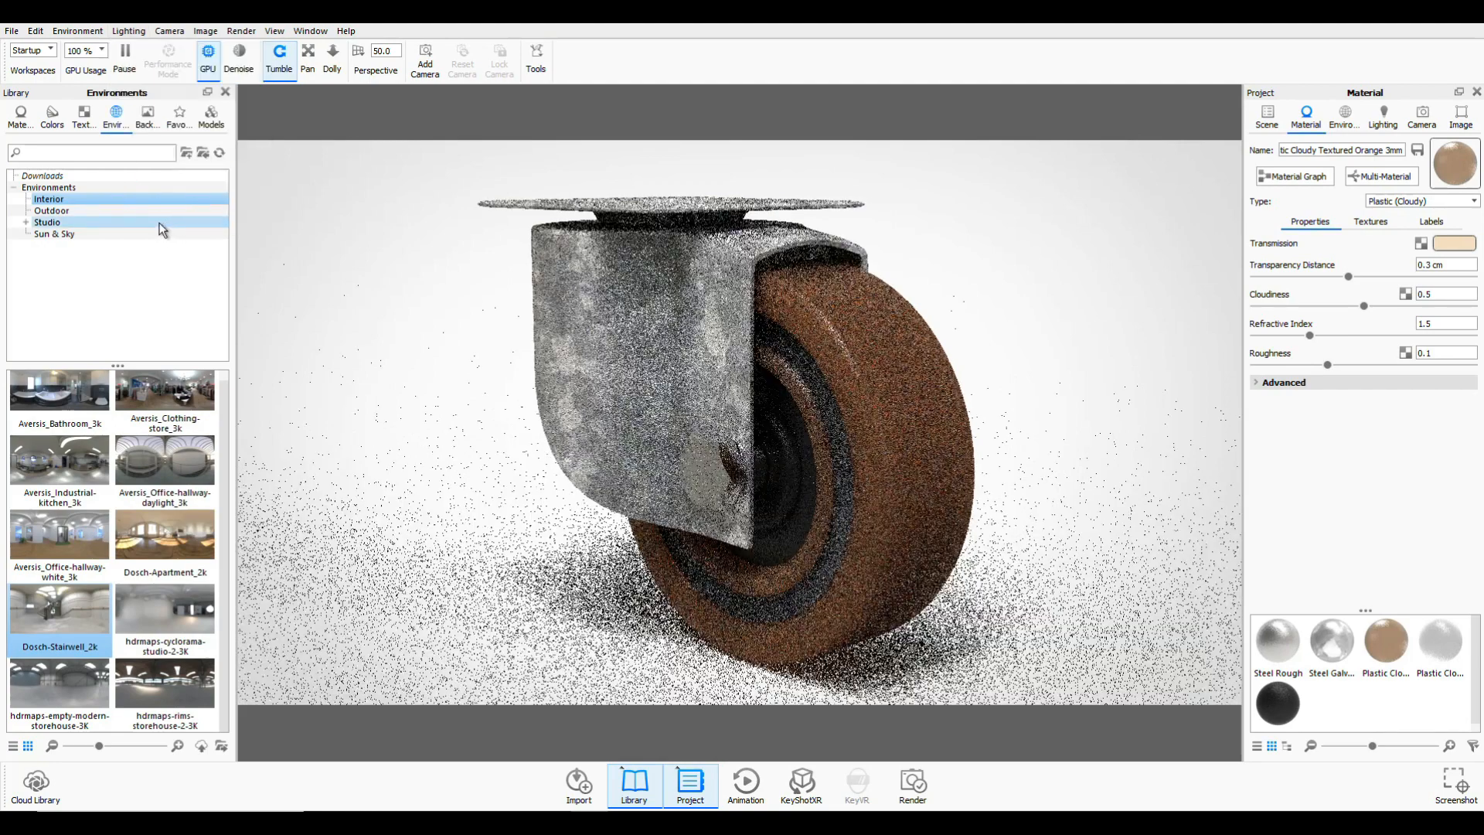
- Raise the project lighting's shadow quality to 4.248 and its ray bounces to 51
left_click(1461, 117)
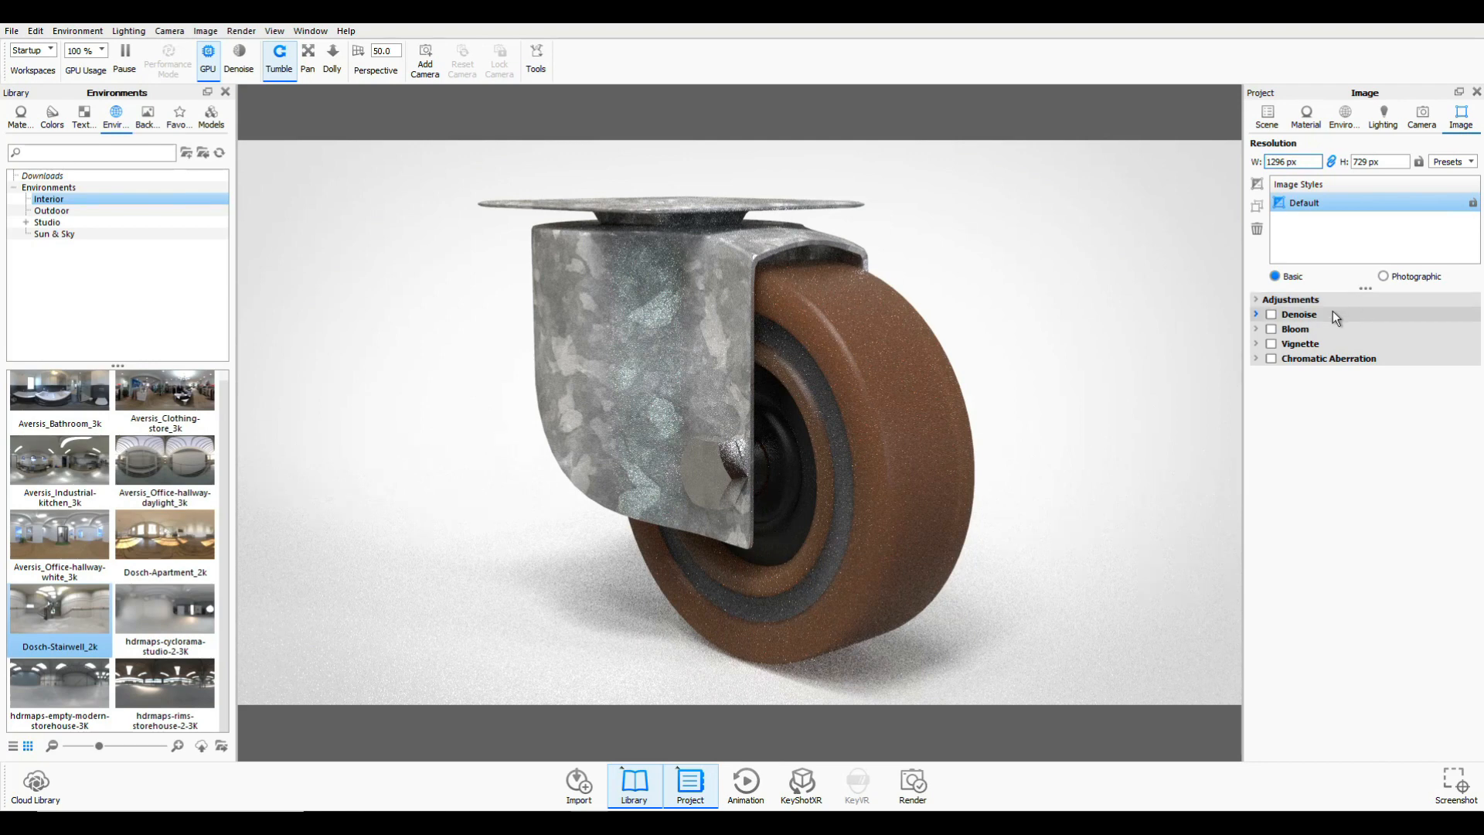
left_click(1426, 122)
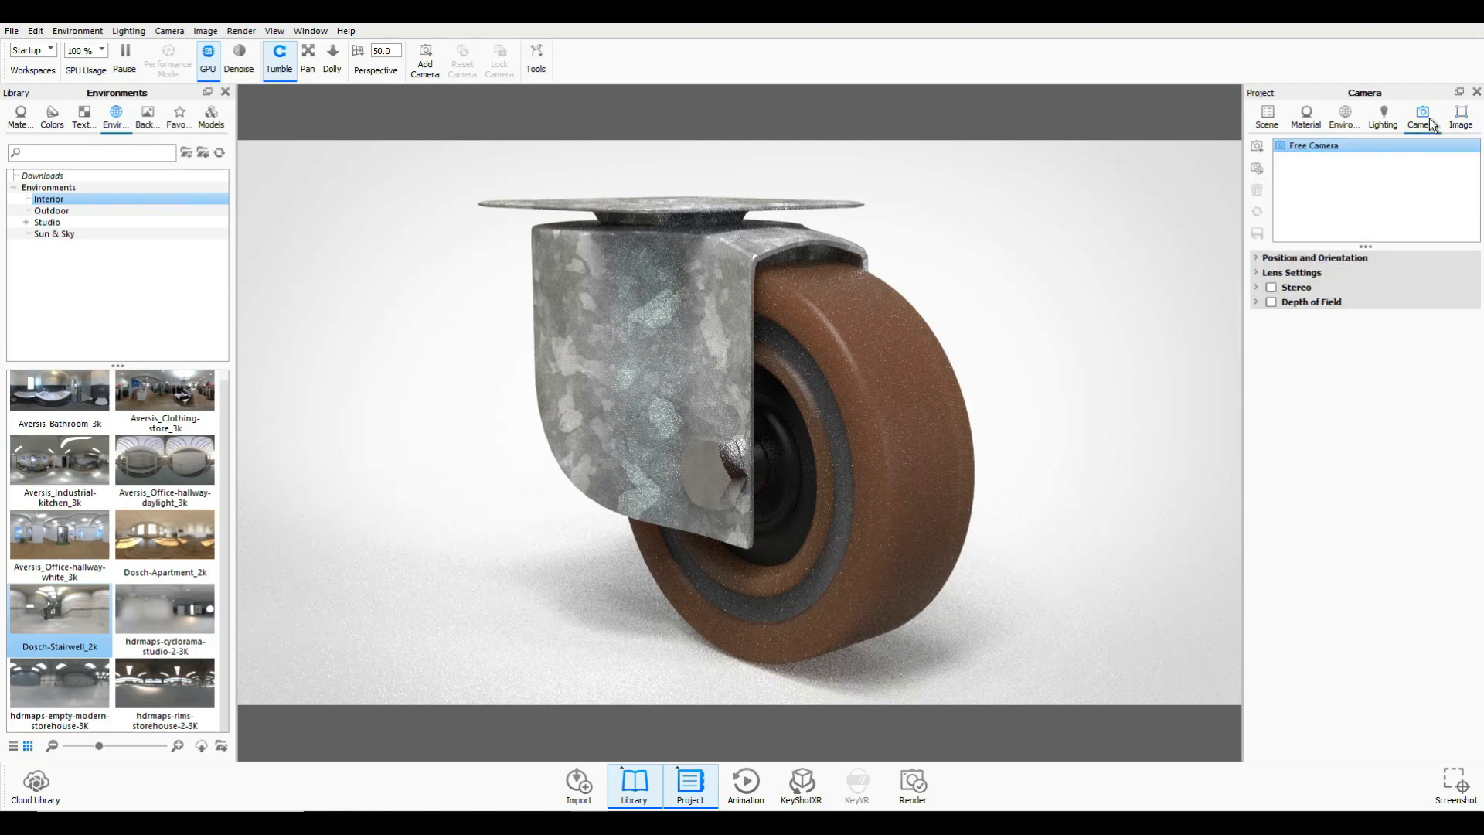
left_click(1392, 124)
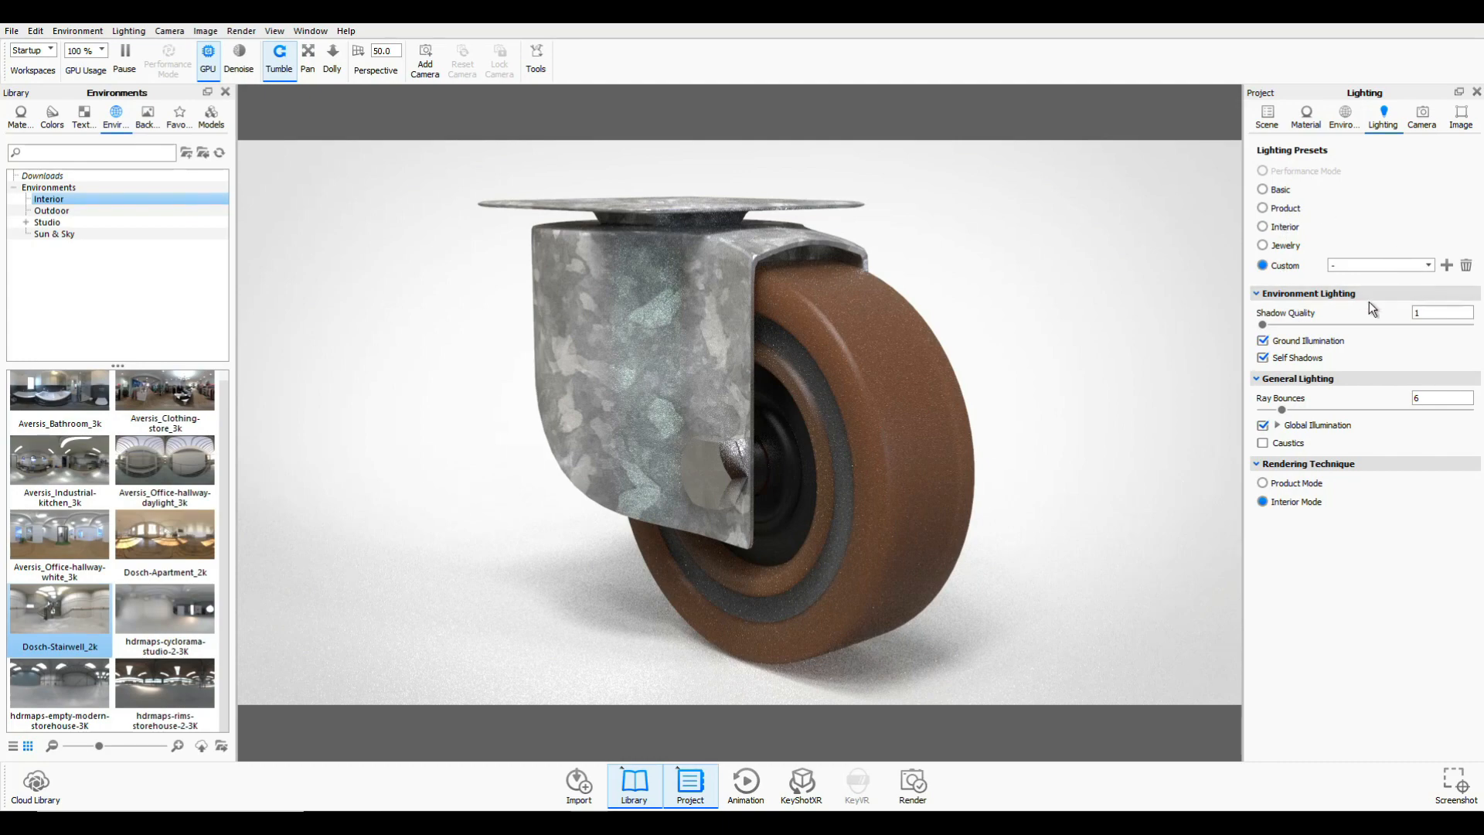
left_click_drag(1272, 323, 1431, 337)
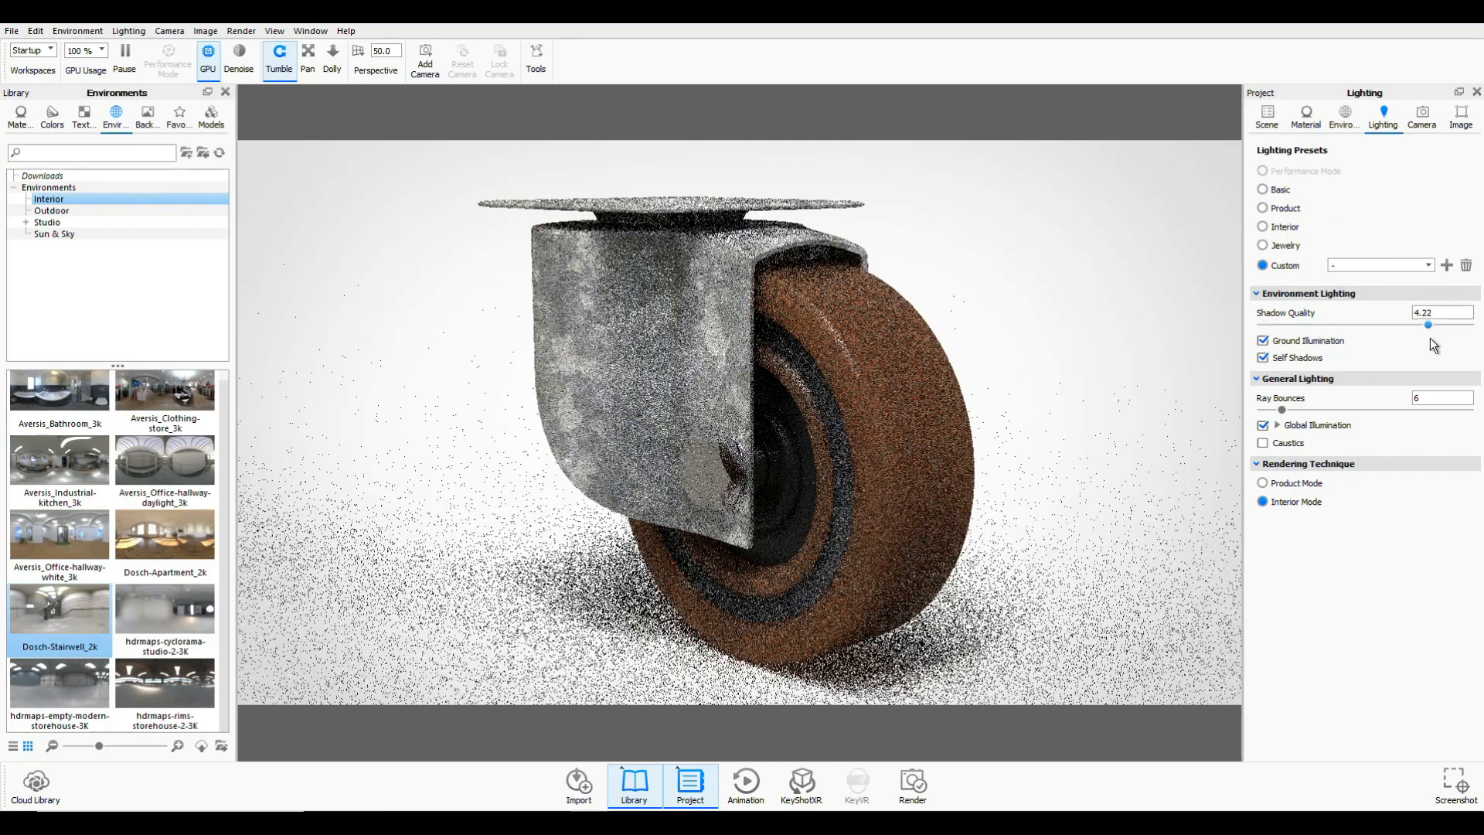
left_click(1284, 411)
left_click_drag(1283, 411, 1430, 419)
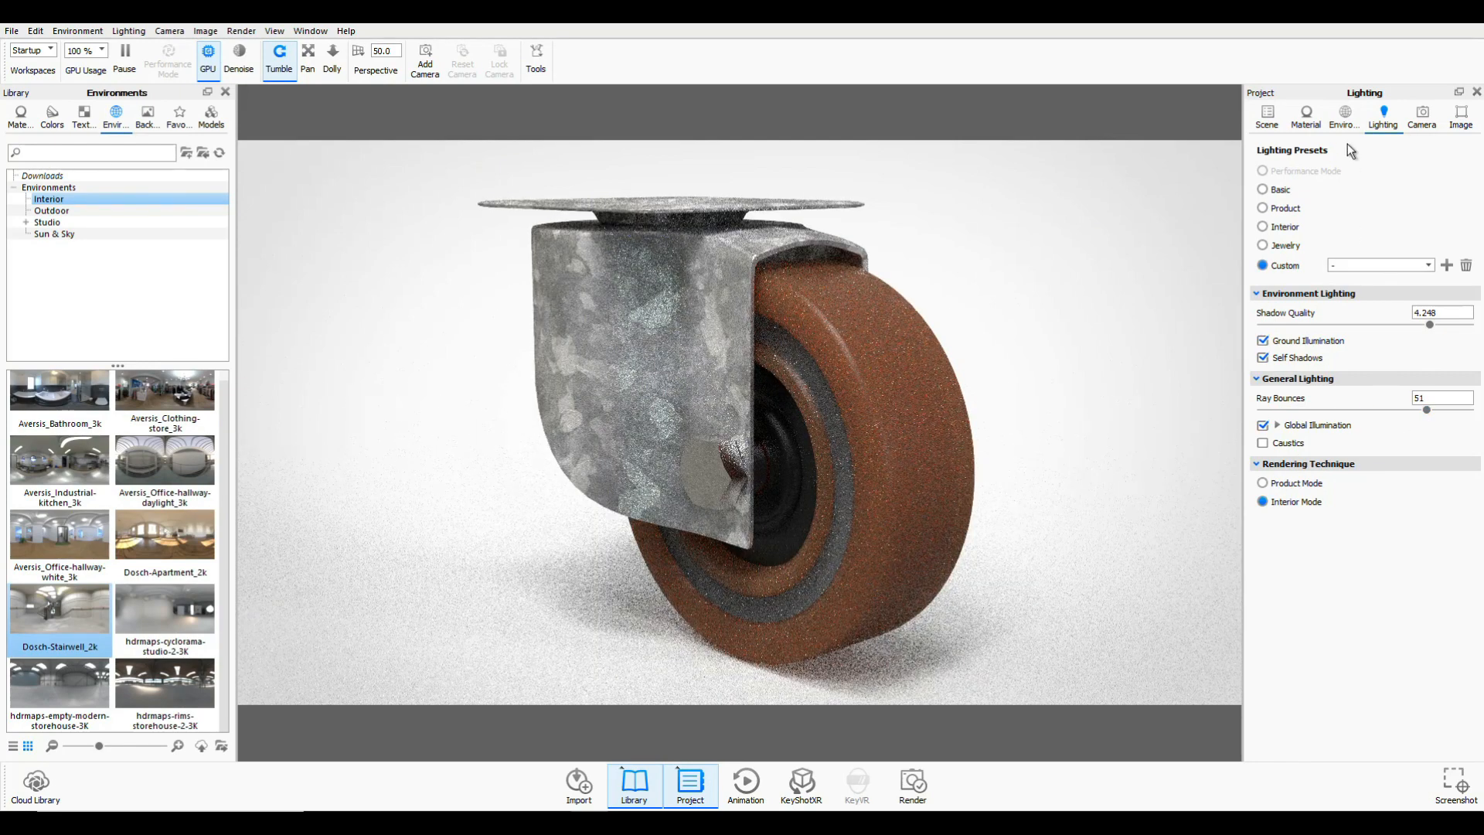
- Add a circular pin light to the HDRI environment and reposition it to an azimuth of about 127.5°
left_click(1344, 120)
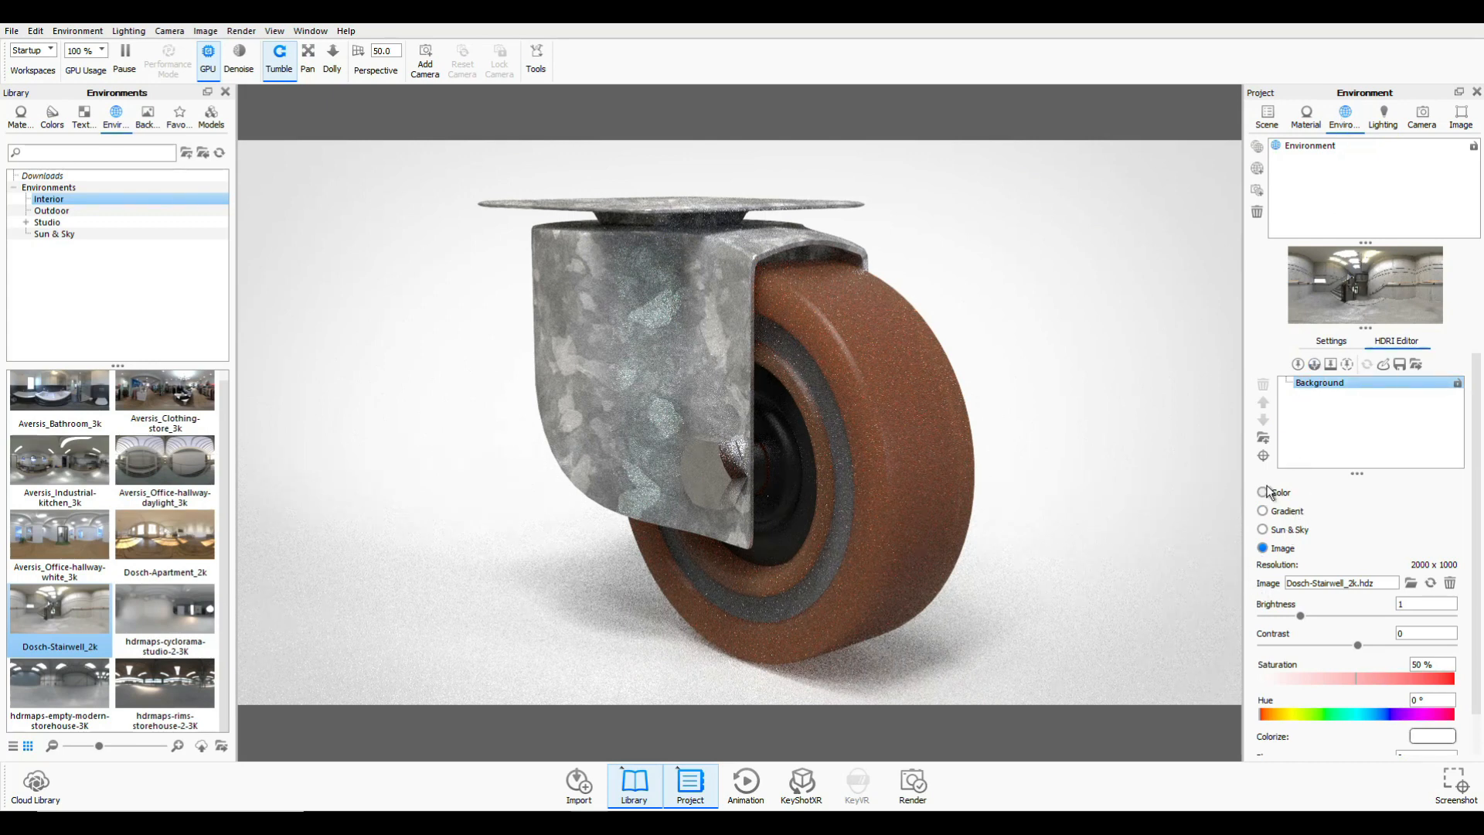
left_click(1299, 364)
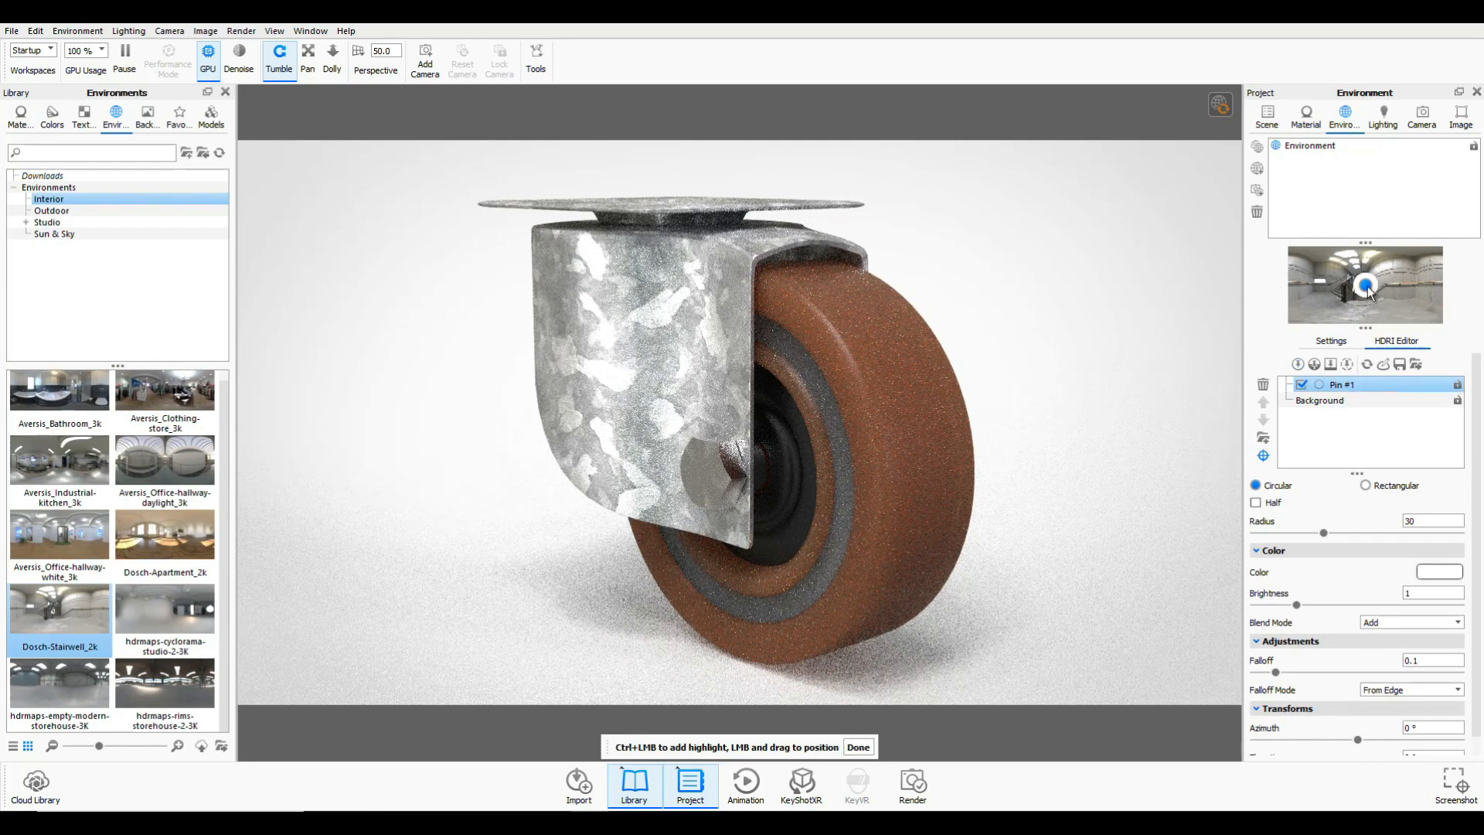
left_click_drag(1365, 285, 1419, 284)
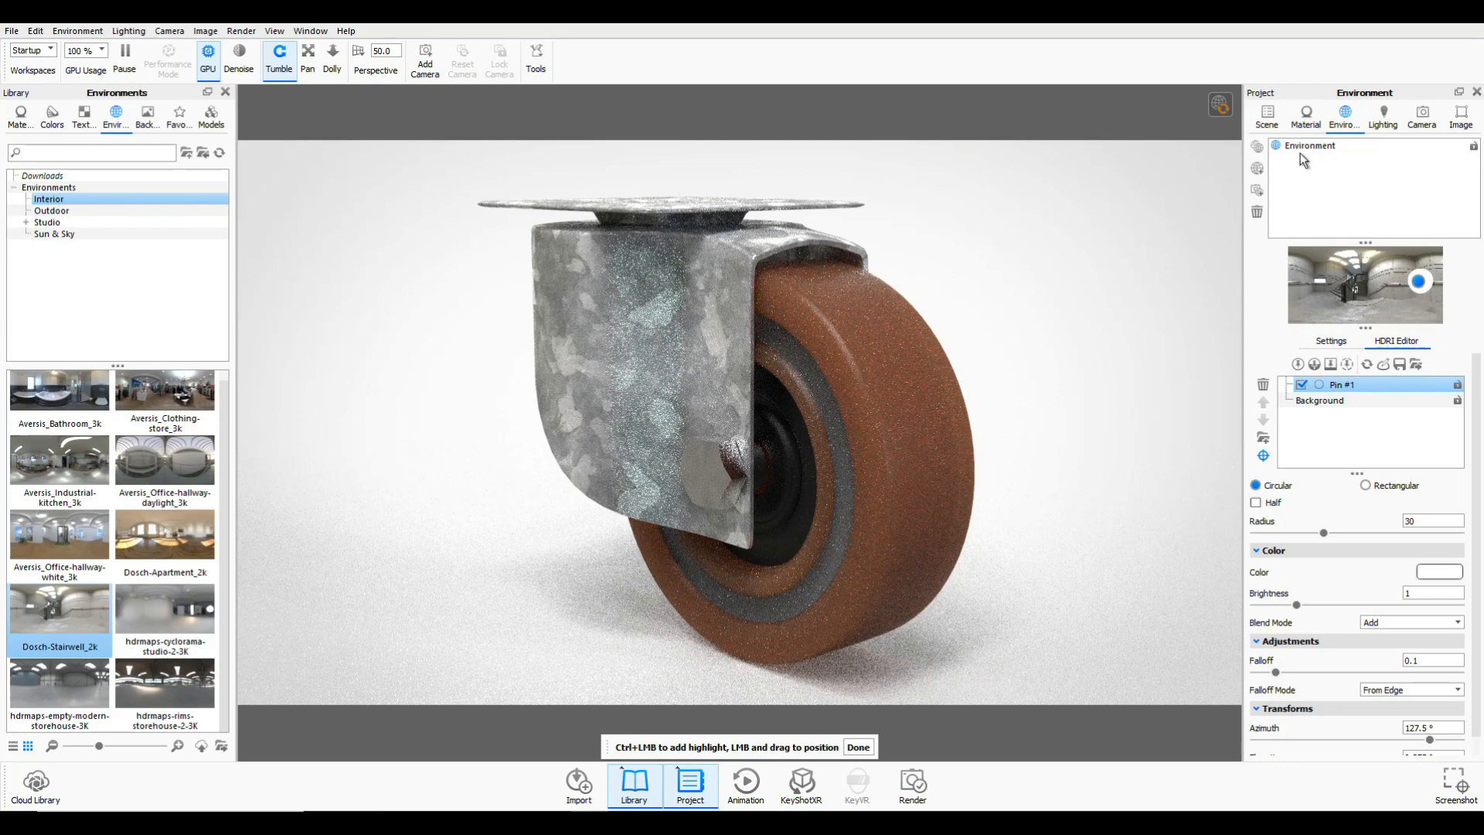
left_click(1306, 117)
left_click(1268, 115)
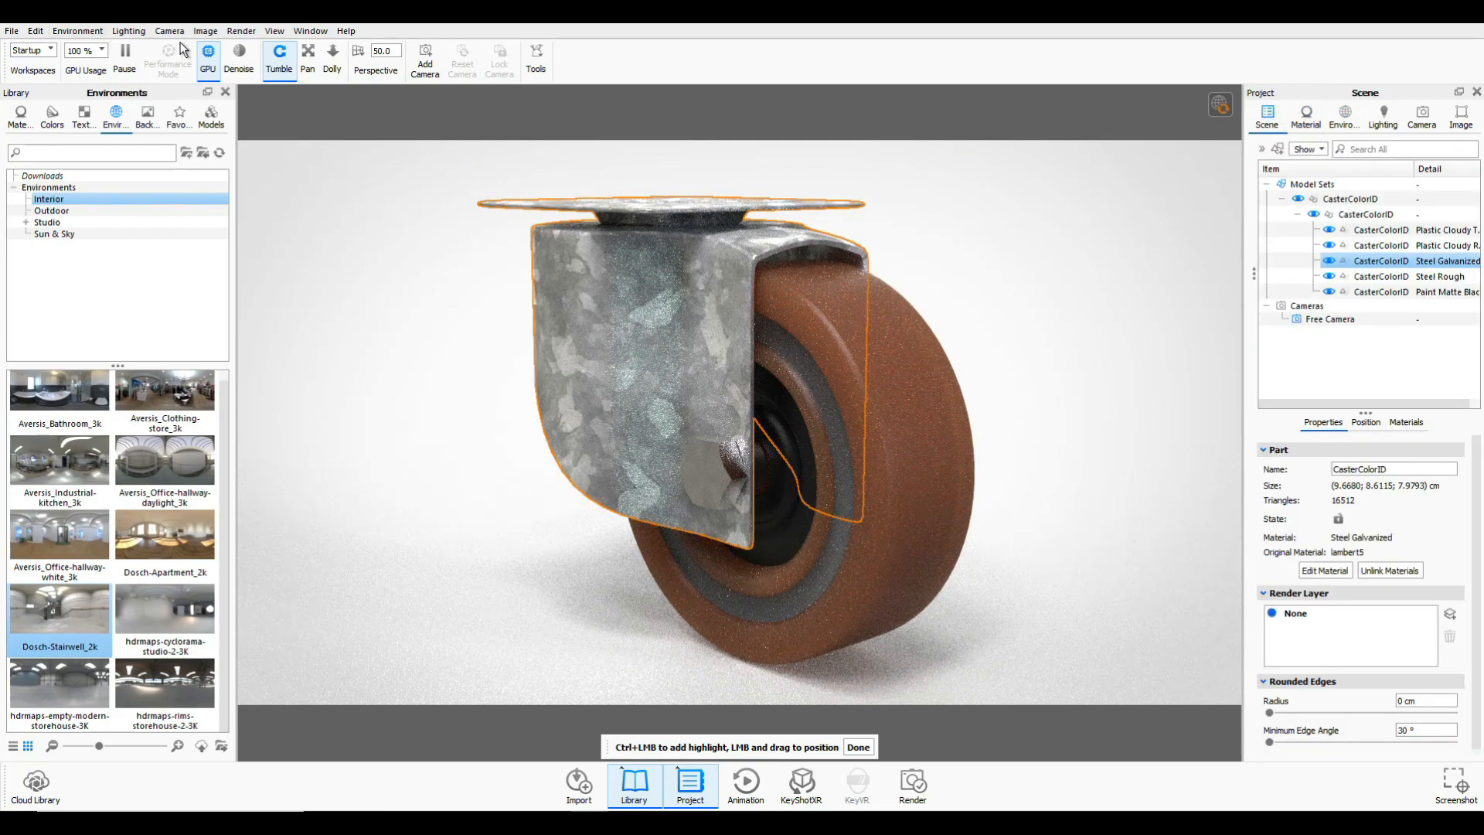
- Open the render settings, name the still image CasterRender and choose the Desktop as its output folder
left_click(238, 32)
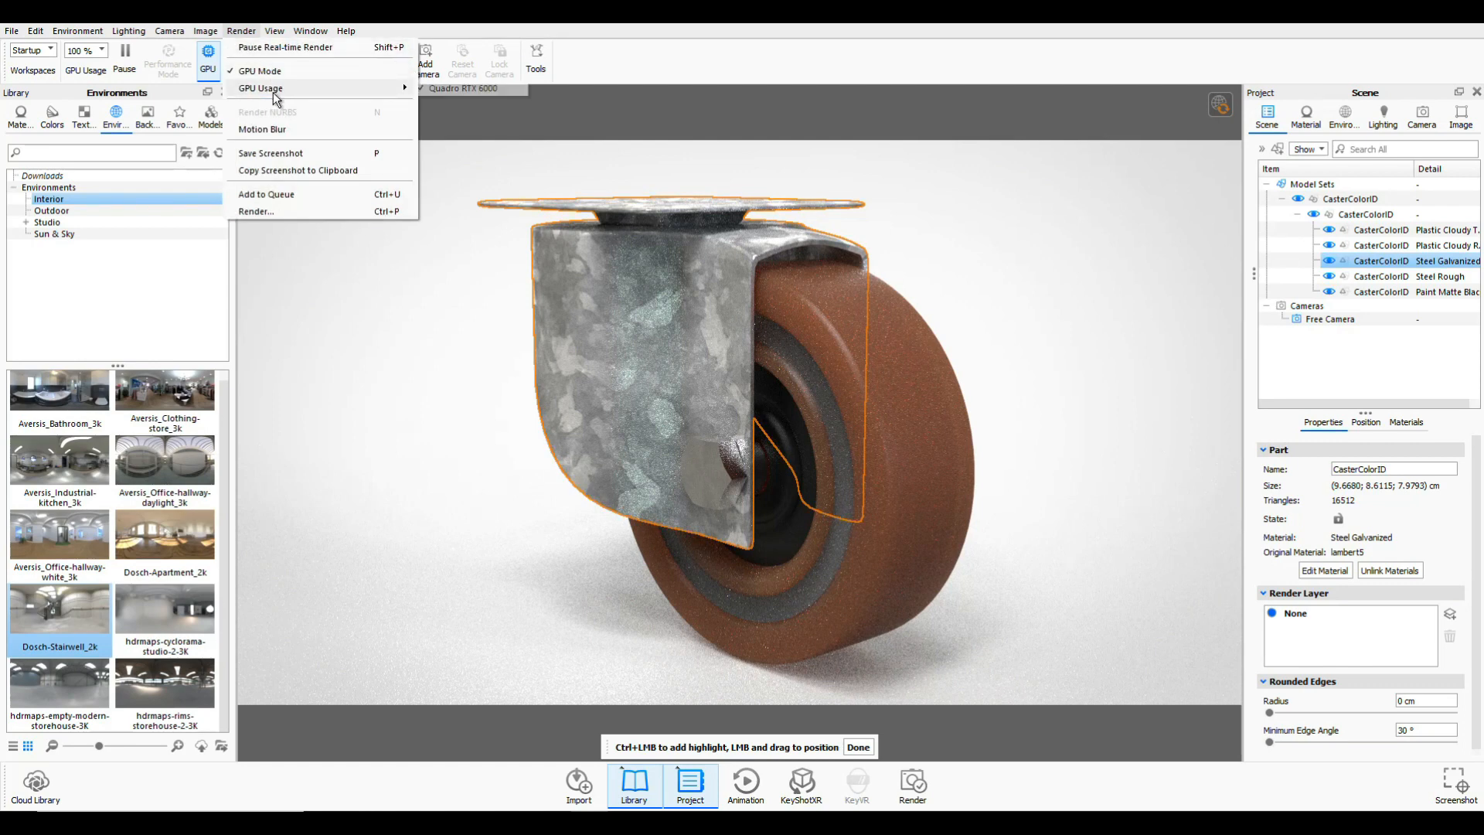
left_click(278, 211)
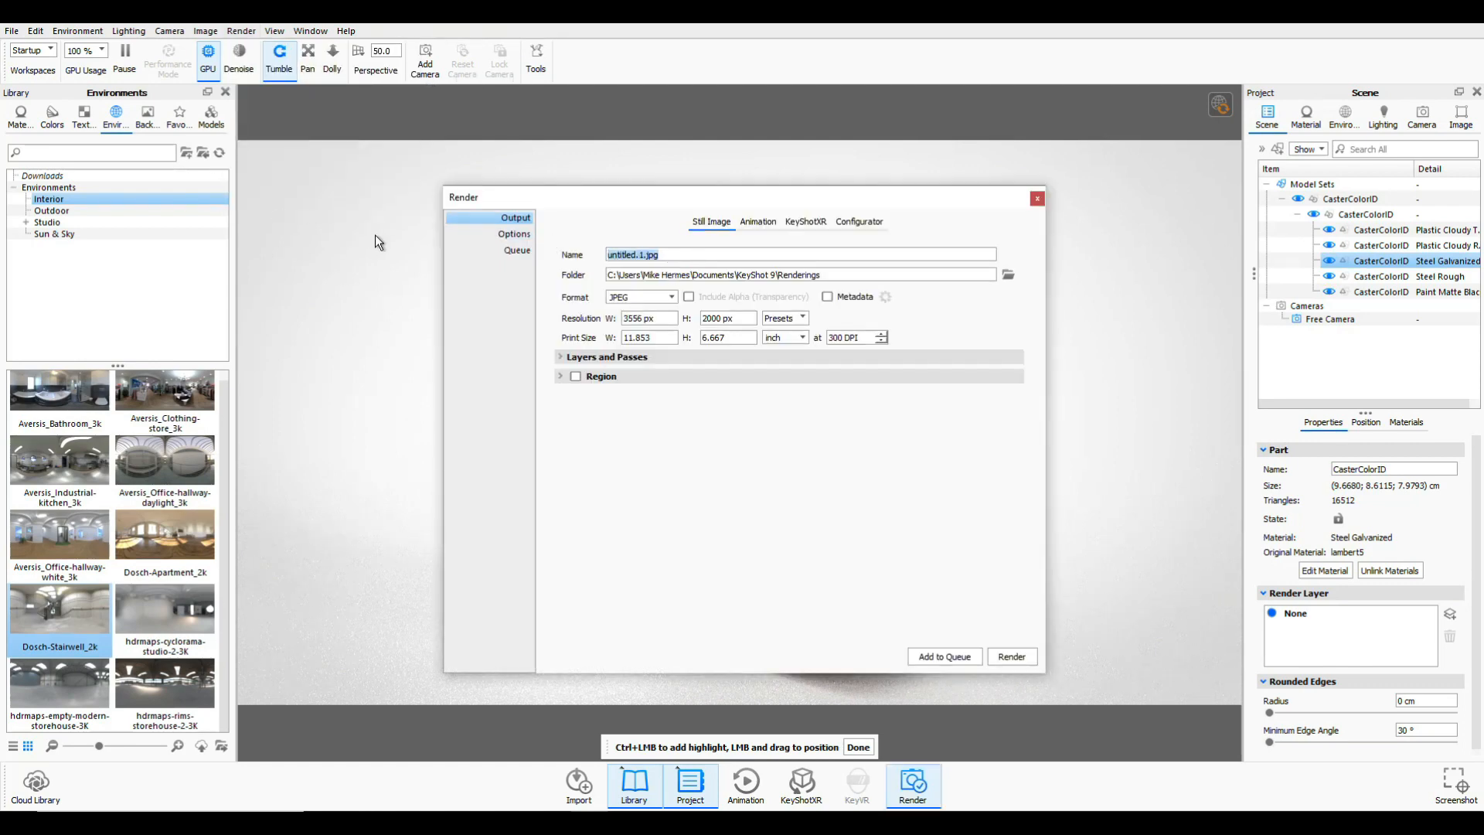
type("CasterRender")
left_click(1008, 275)
left_click(511, 343)
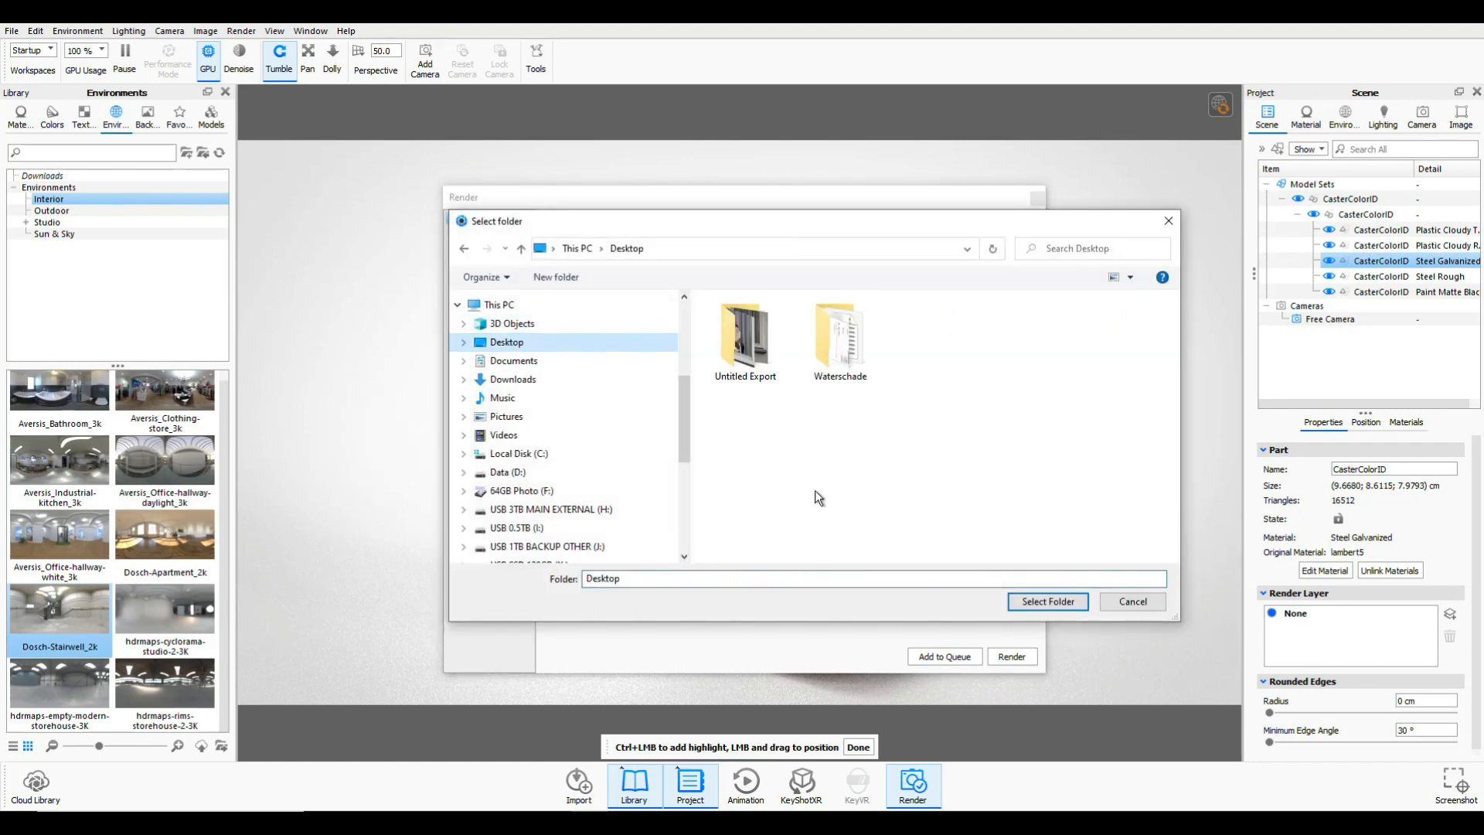
left_click(1042, 598)
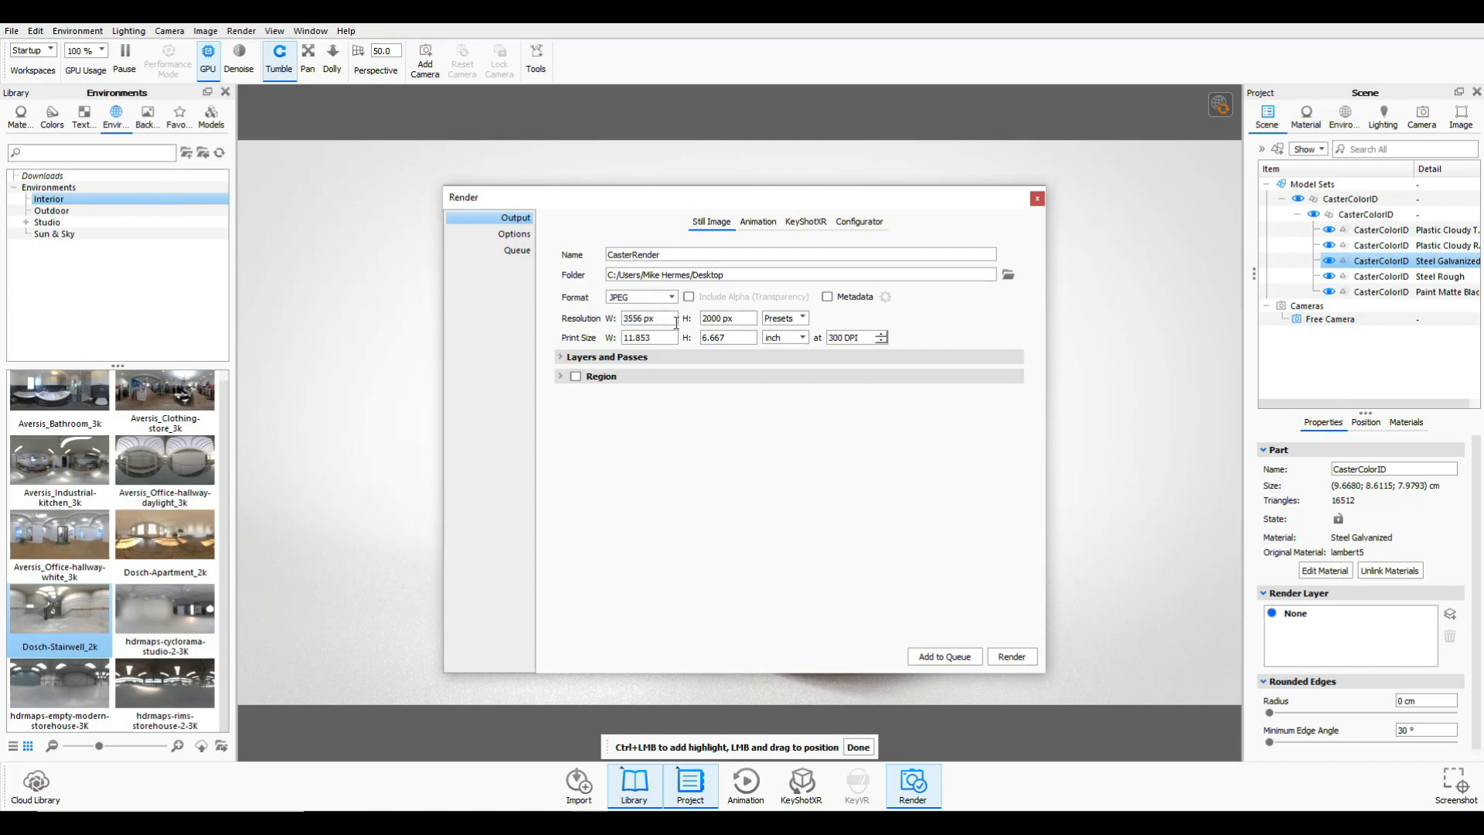
- Set the render resolution to 1920 px wide and its quality to Maximum Samples with 256 samples
left_click_drag(675, 322, 548, 313)
type("1920")
key("Tab")
left_click(513, 235)
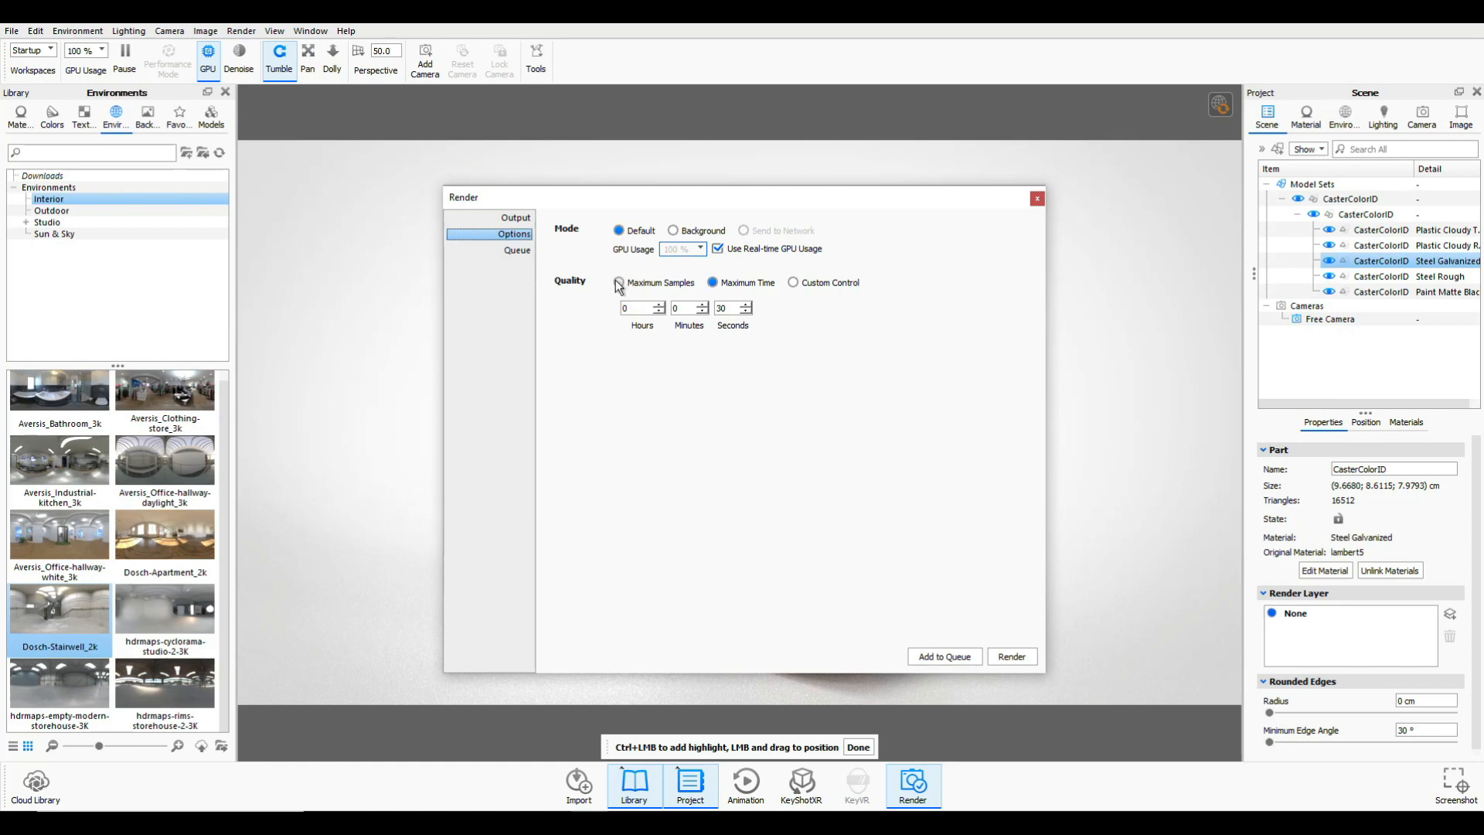
left_click(619, 284)
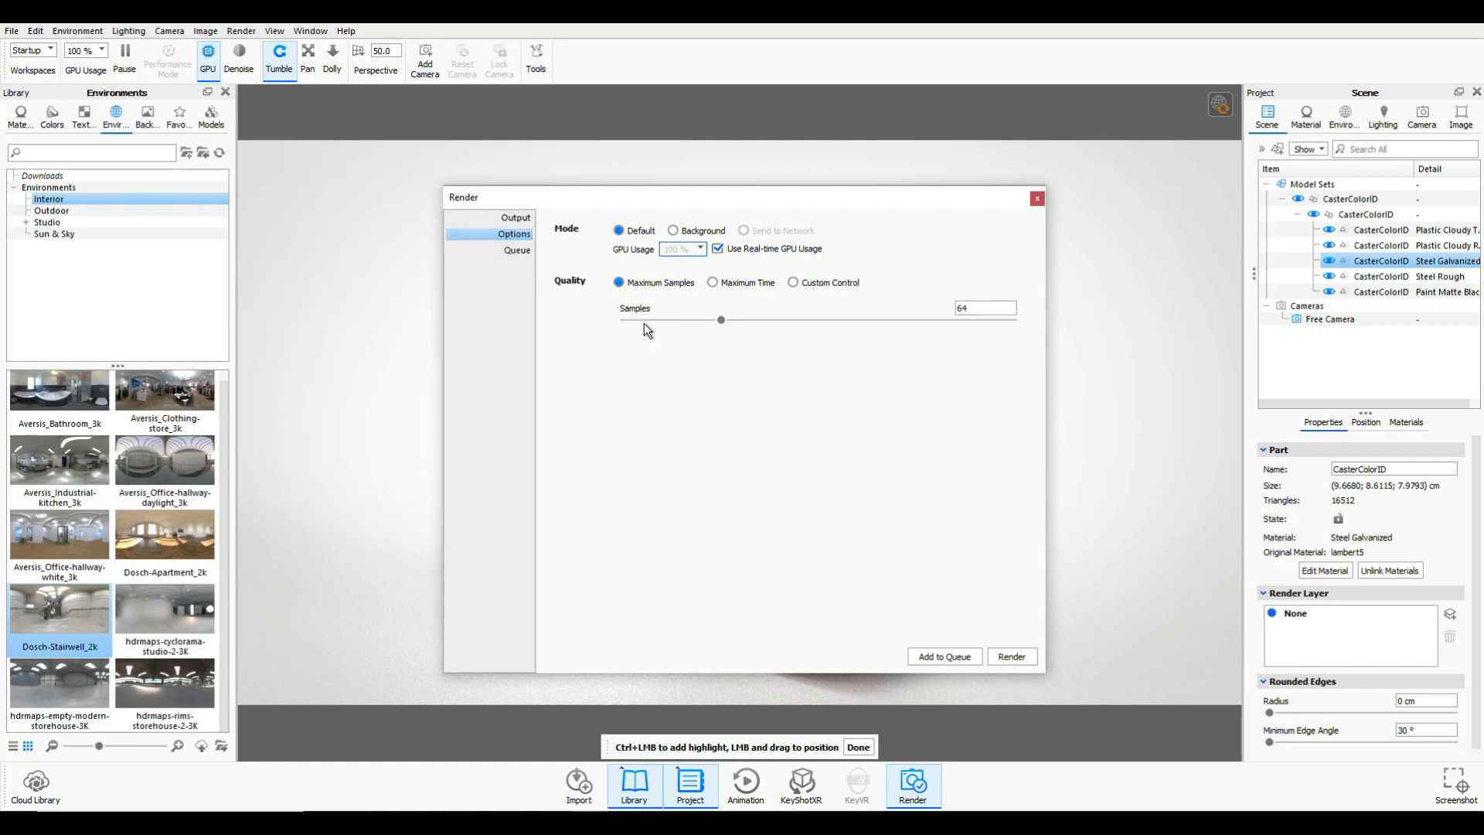
left_click_drag(720, 319, 1028, 344)
- Start rendering the CasterRender still image and maximize the render output window
left_click(1012, 658)
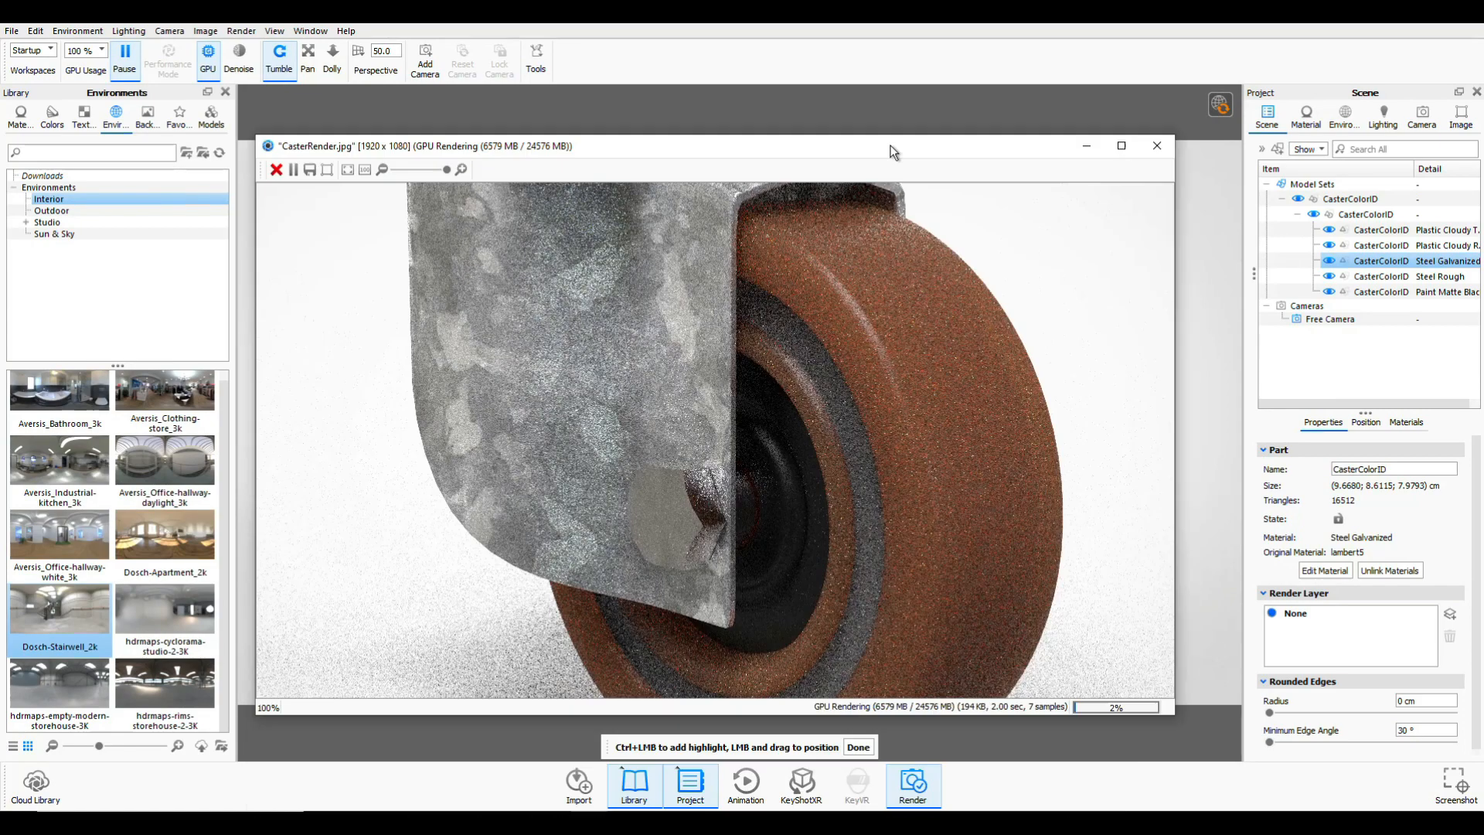
left_click_drag(890, 146, 890, 124)
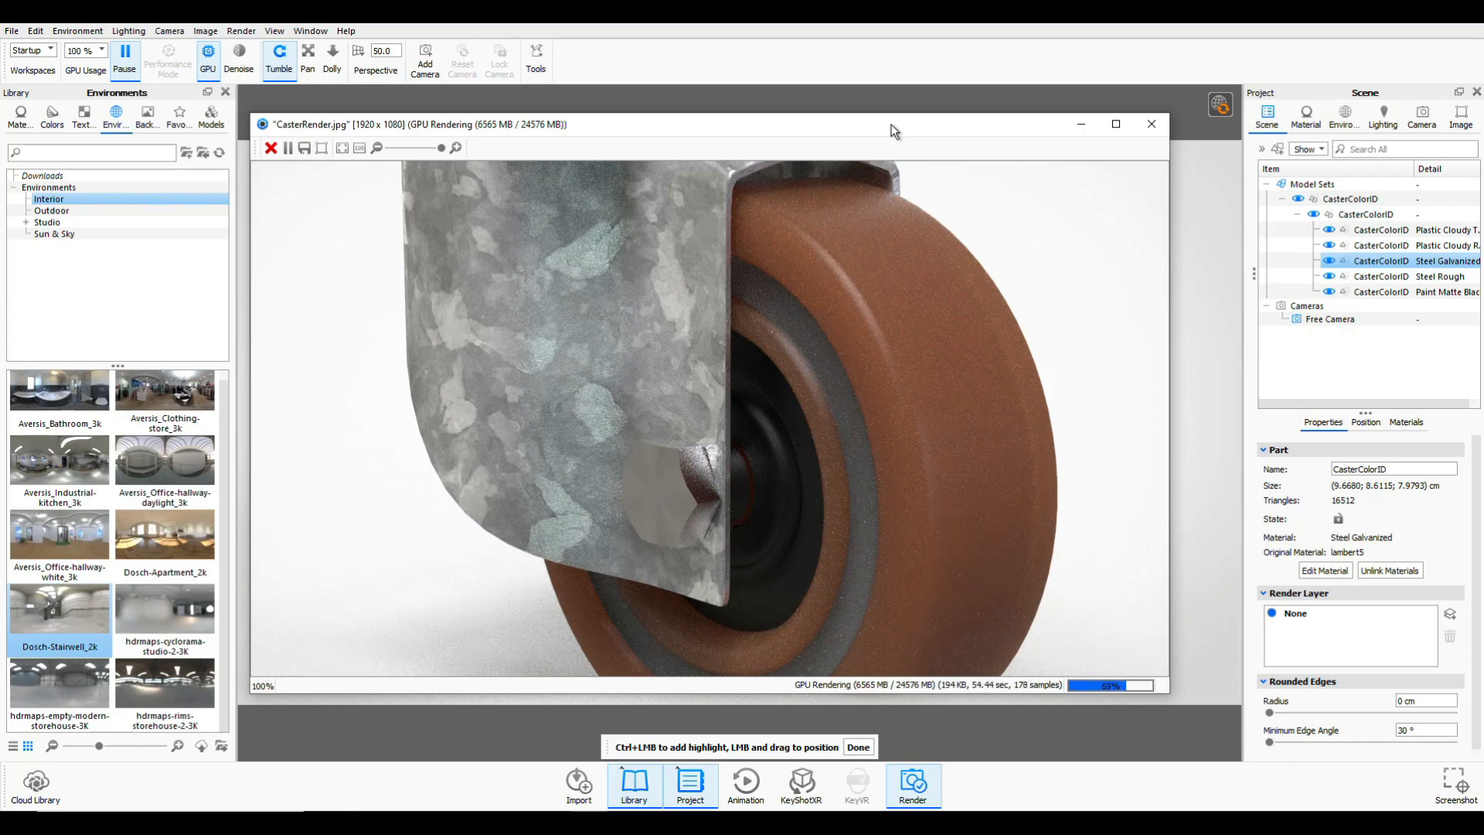
double_click(892, 126)
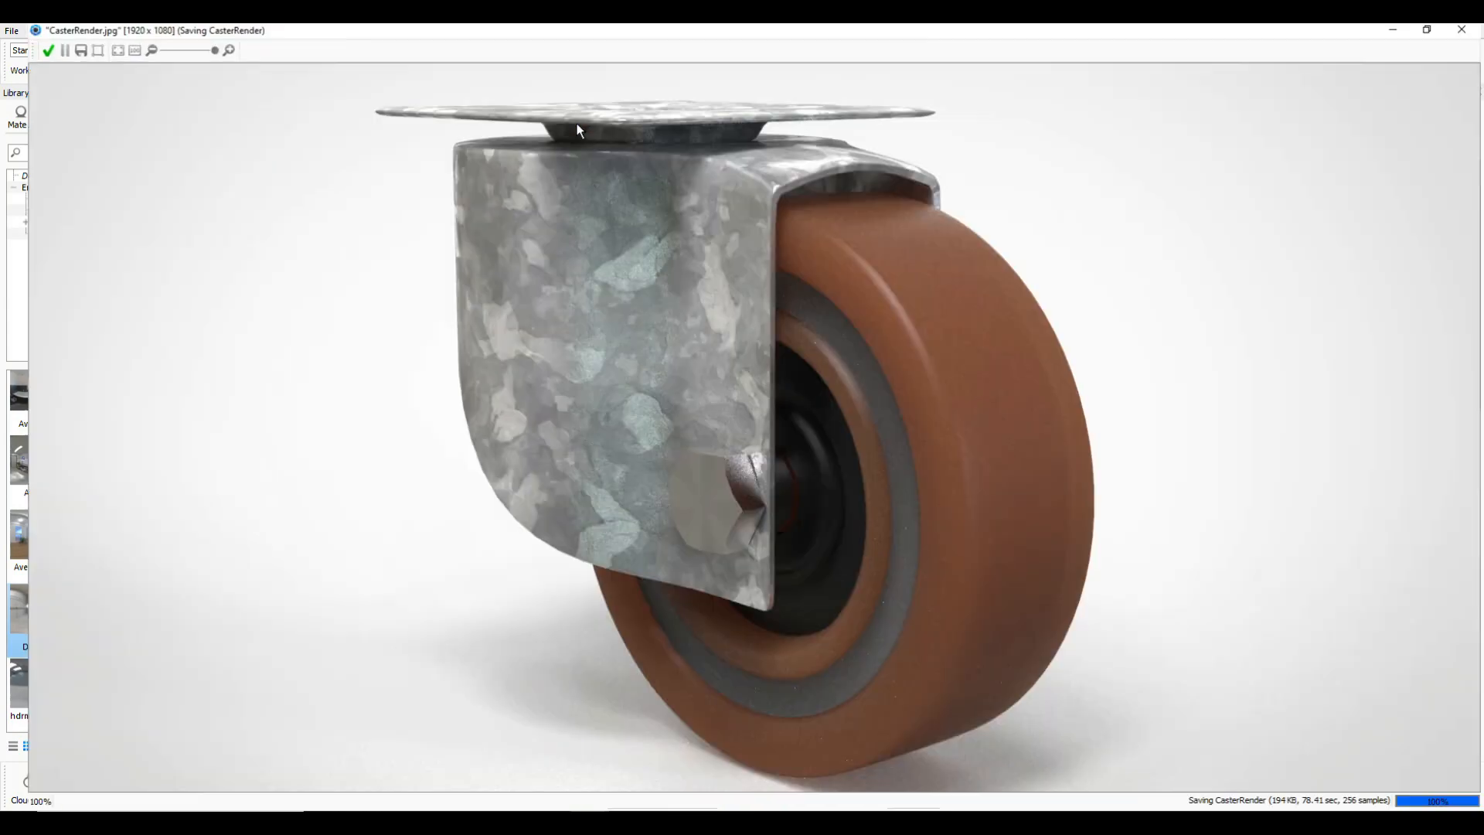